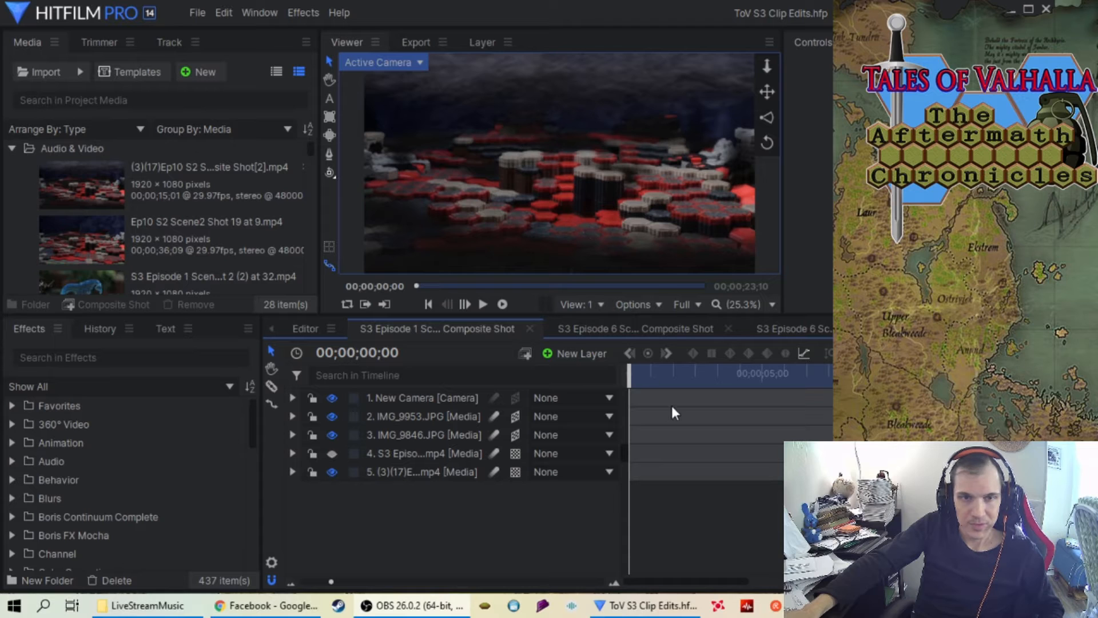
- Find the green-screen clip Shot 5 GrnScr in the project media and load it in the Trimmer
mouse_move(629, 374)
left_mouse_down()
mouse_move(649, 374)
mouse_move(629, 374)
left_mouse_up()
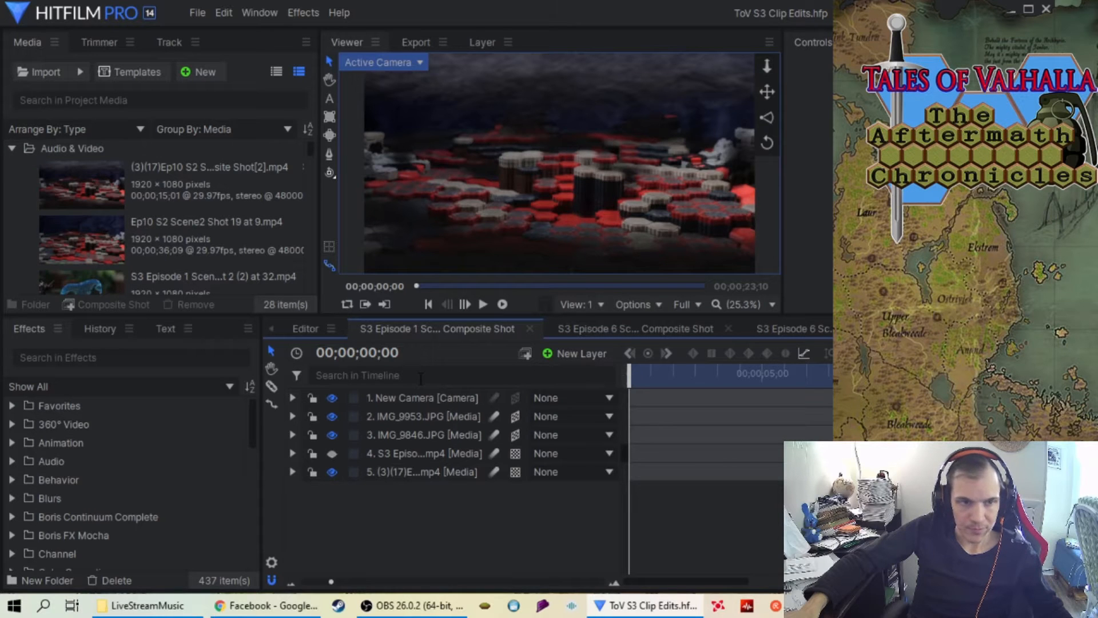
scroll(127, 227, "down", 3)
scroll(127, 228, "down", 1)
scroll(126, 227, "up", 1)
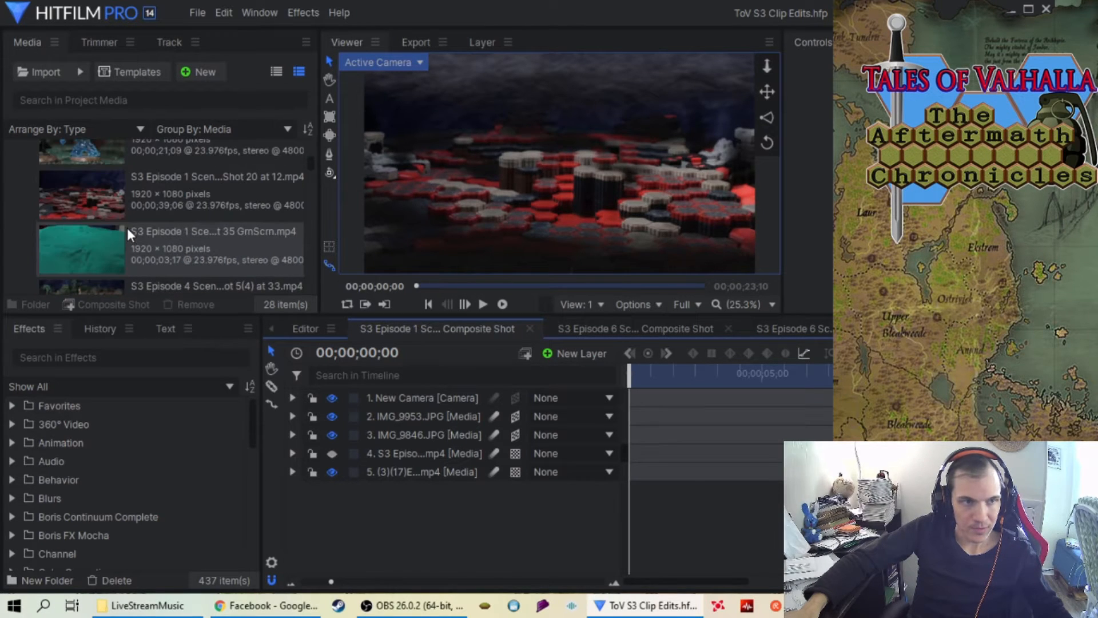
scroll(142, 255, "down", 5)
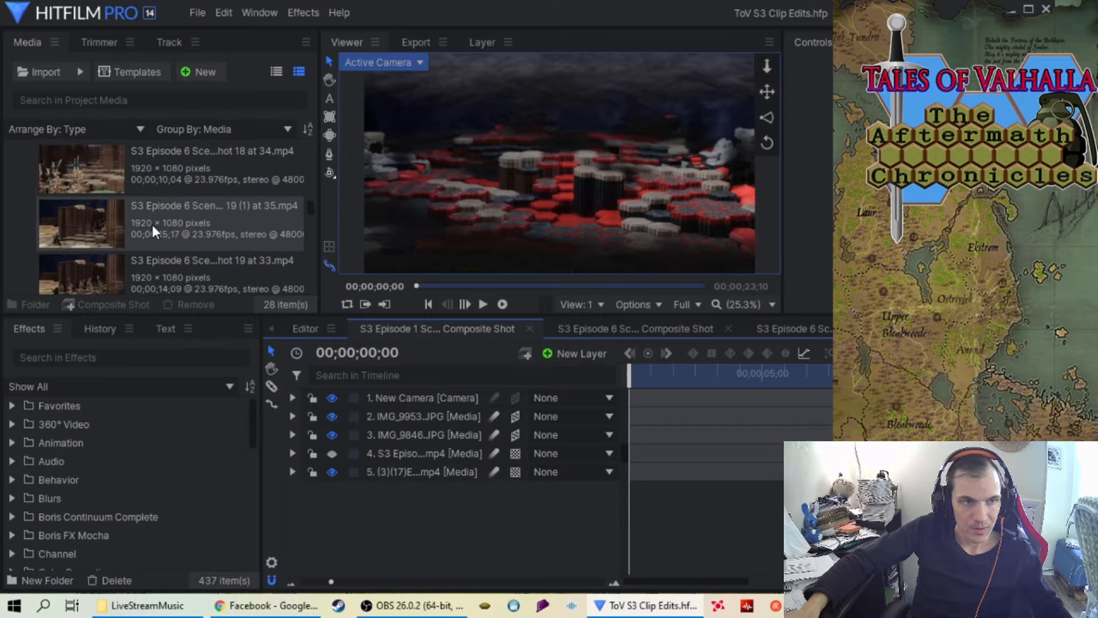
scroll(152, 225, "down", 5)
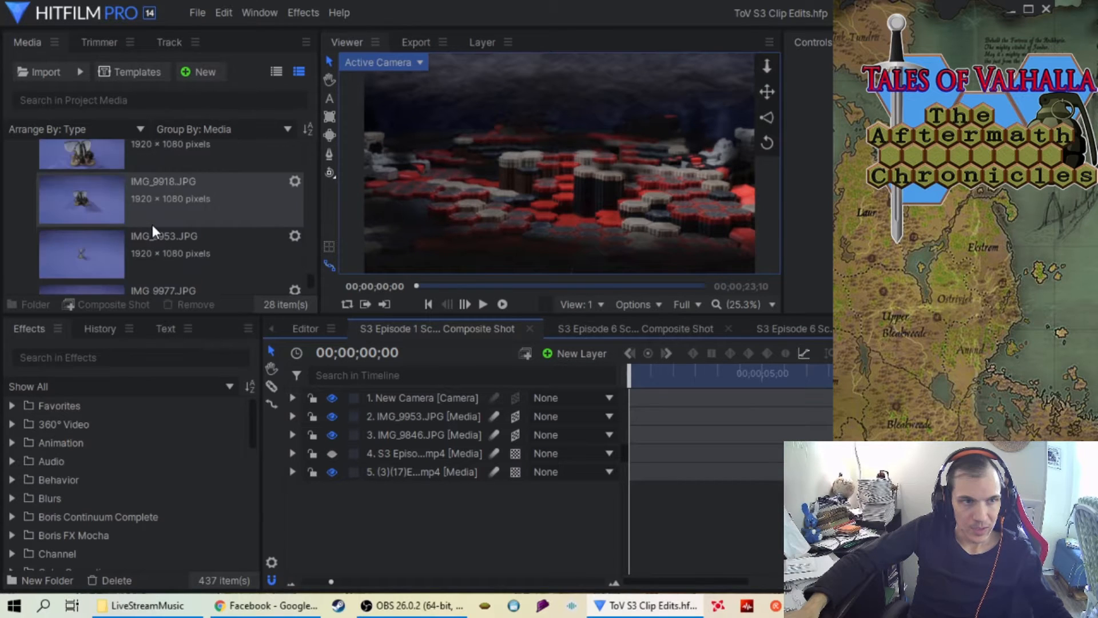
scroll(152, 224, "down", 3)
scroll(151, 203, "up", 6)
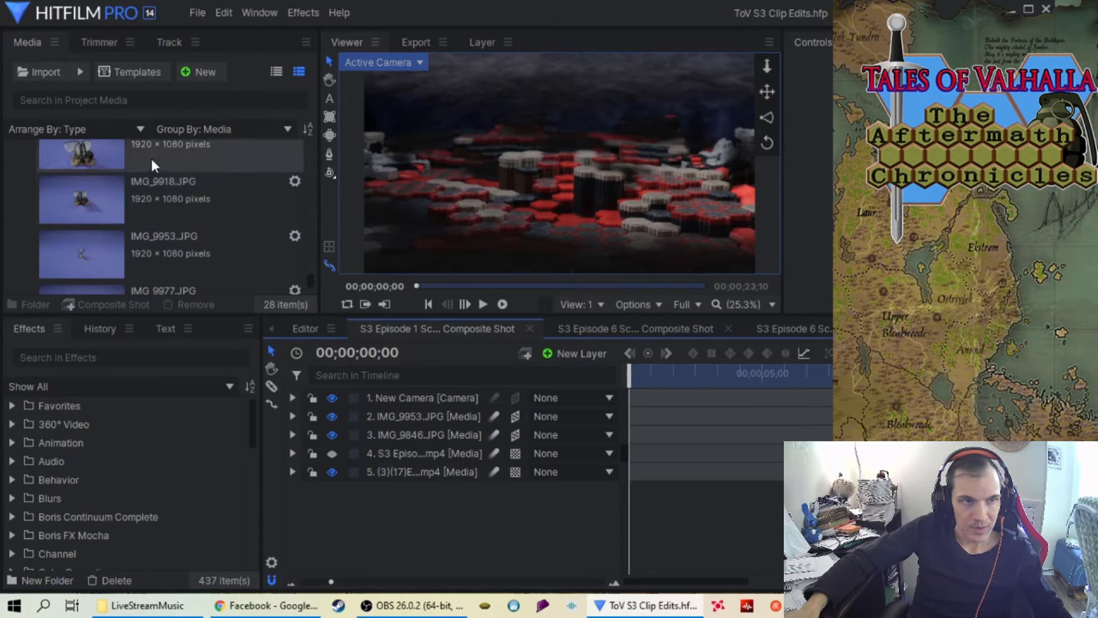
scroll(168, 204, "down", 3)
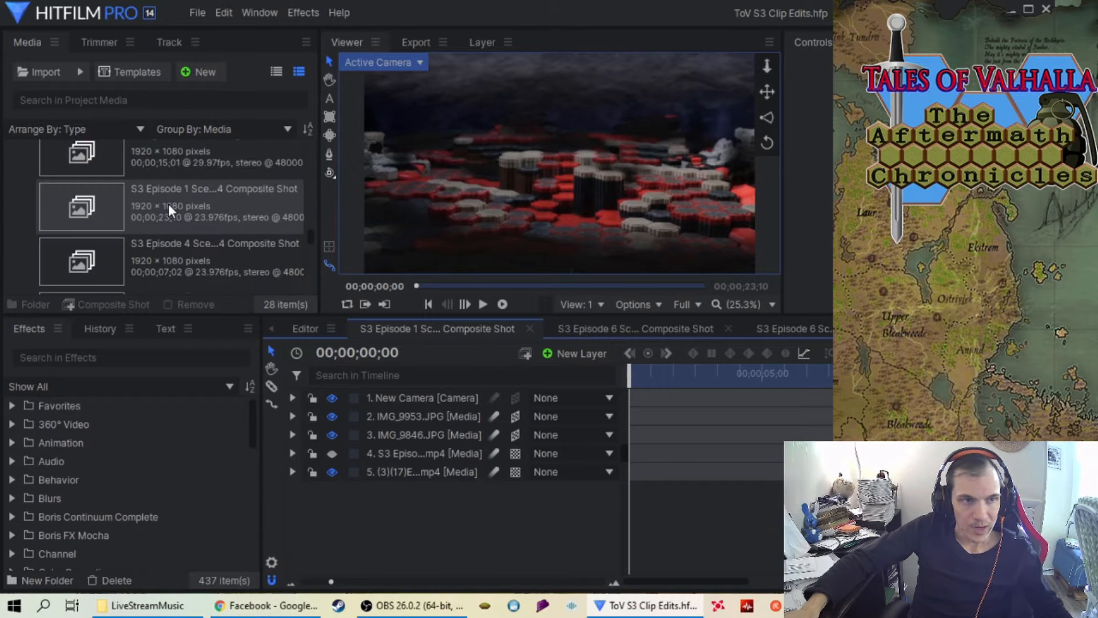
scroll(166, 194, "up", 2)
left_click(167, 237)
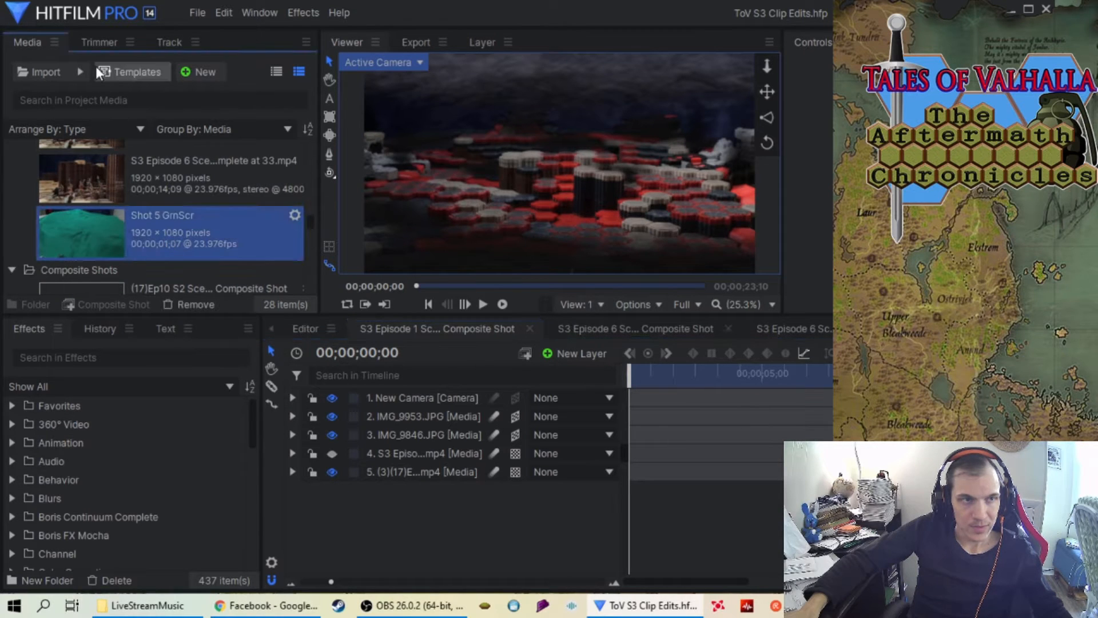
left_click(96, 43)
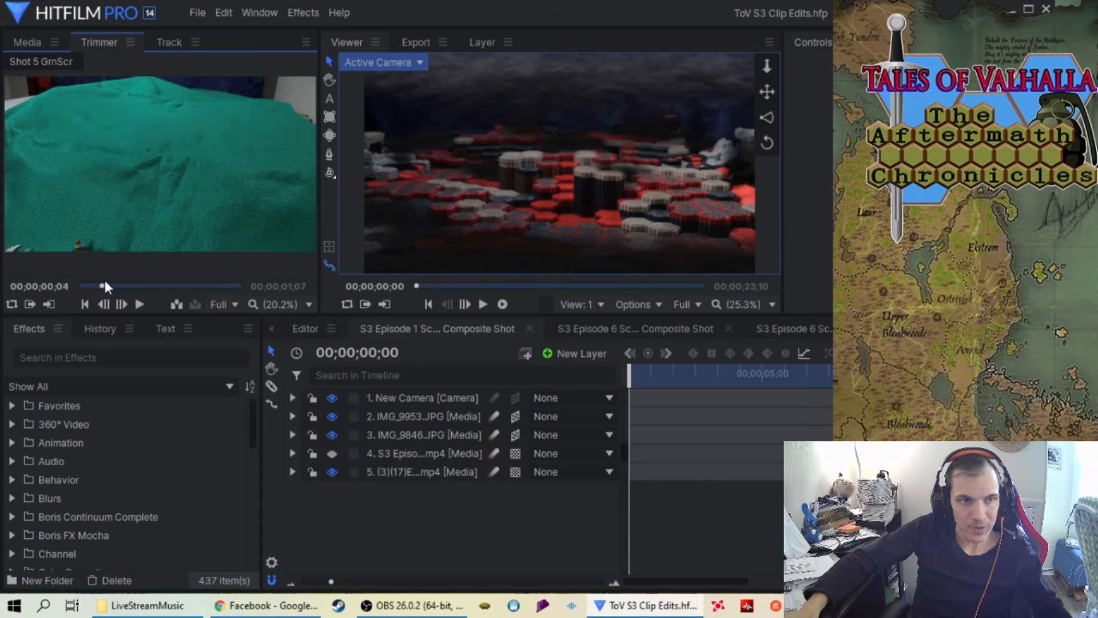
- Scrub through the Shot 5 GrnScr clip to 00;00;00;22 to inspect the miniatures' stop-motion frames
left_click_drag(107, 283, 189, 283)
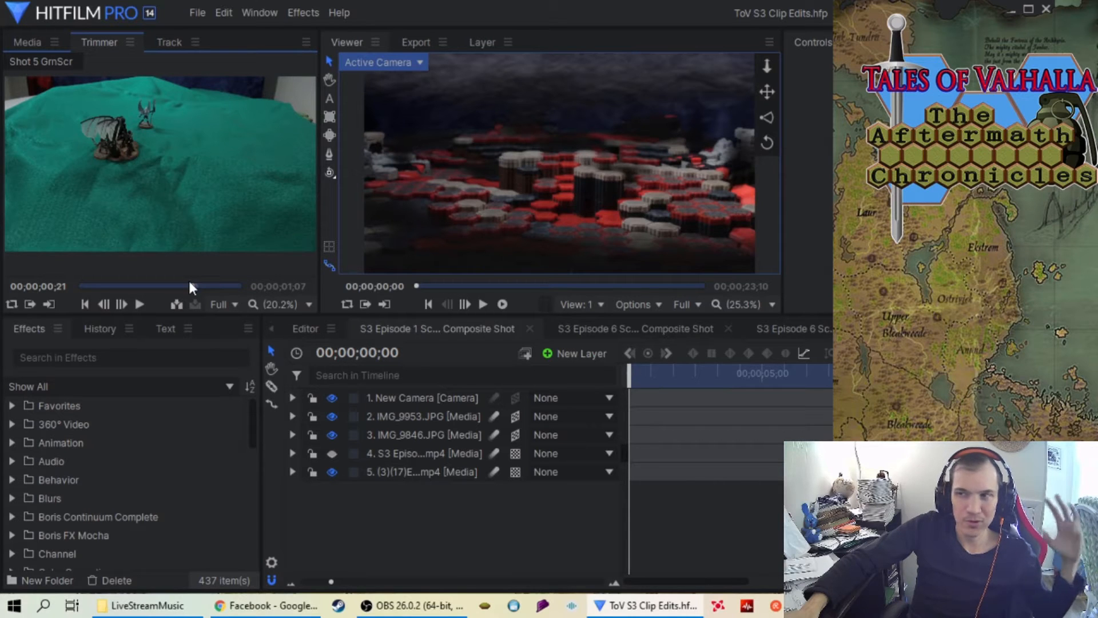
mouse_move(189, 280)
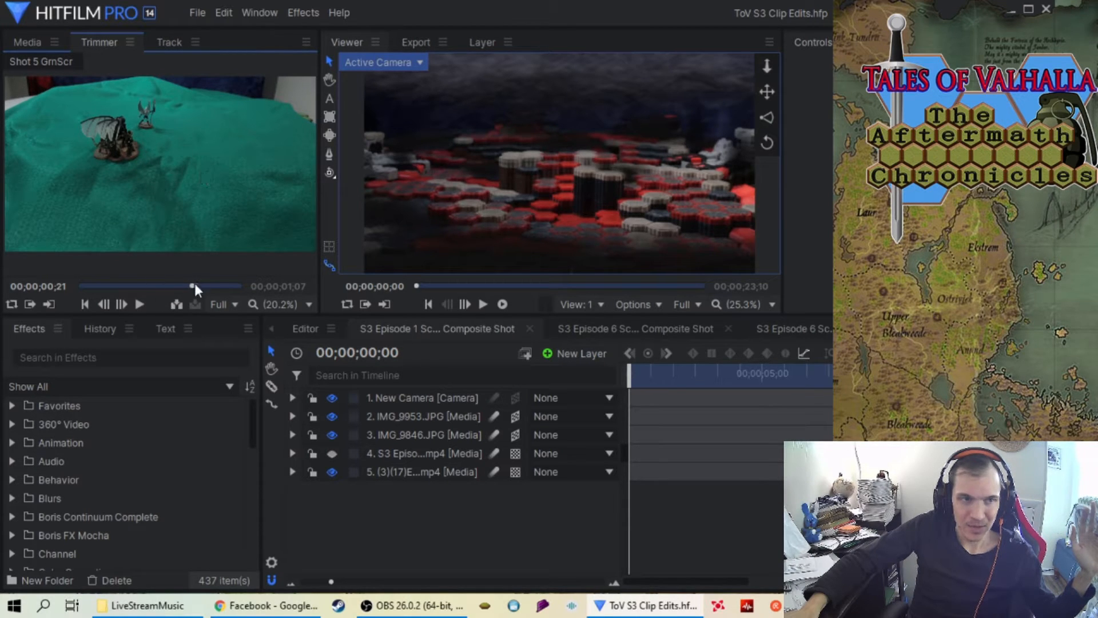
mouse_move(195, 284)
left_mouse_down()
mouse_move(208, 286)
mouse_move(196, 279)
left_mouse_up()
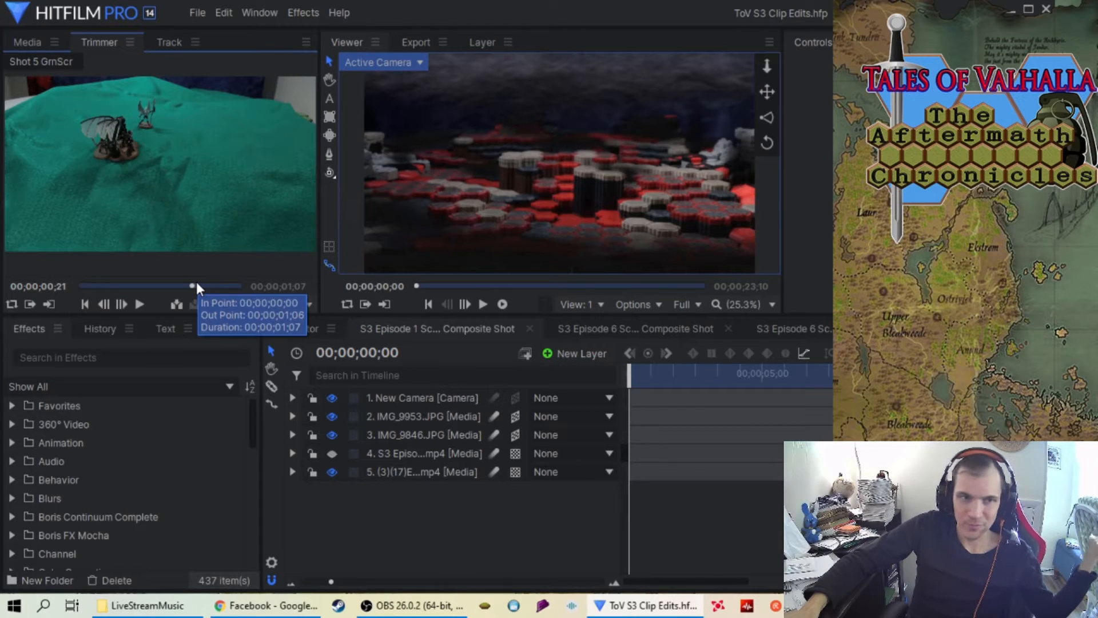
mouse_move(191, 286)
left_mouse_down()
mouse_move(174, 281)
mouse_move(195, 289)
left_mouse_up()
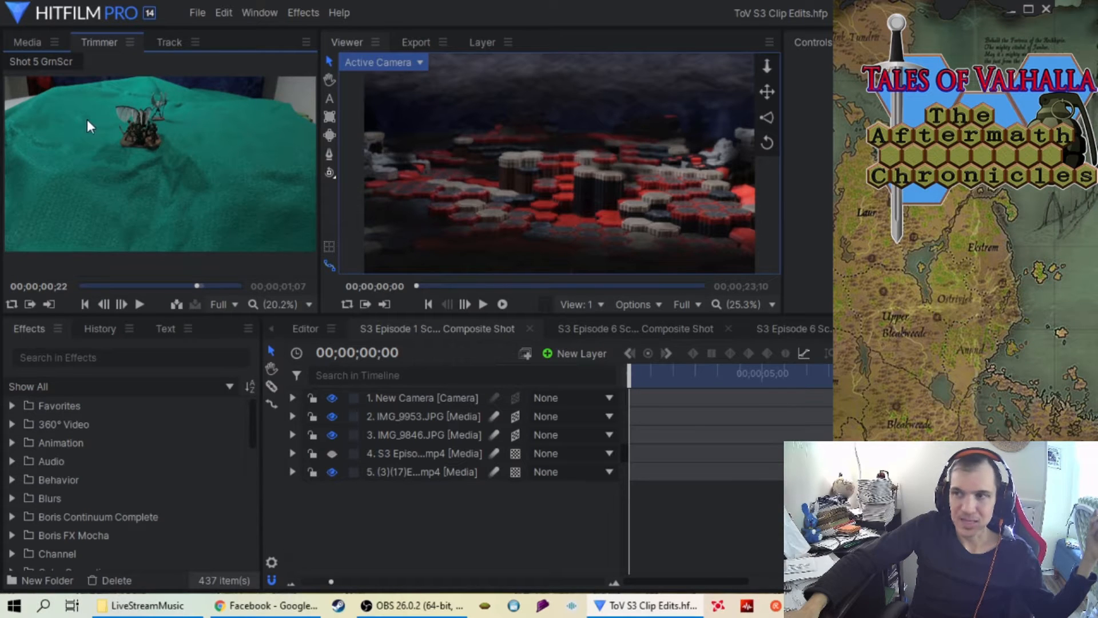
- Load S3 Episode 1 Scene 2 Shot 21 at 35 GrnScrn.mp4 in the Trimmer and scrub to 00;00;01;22
left_click(32, 44)
scroll(150, 185, "up", 2)
scroll(178, 256, "down", 2)
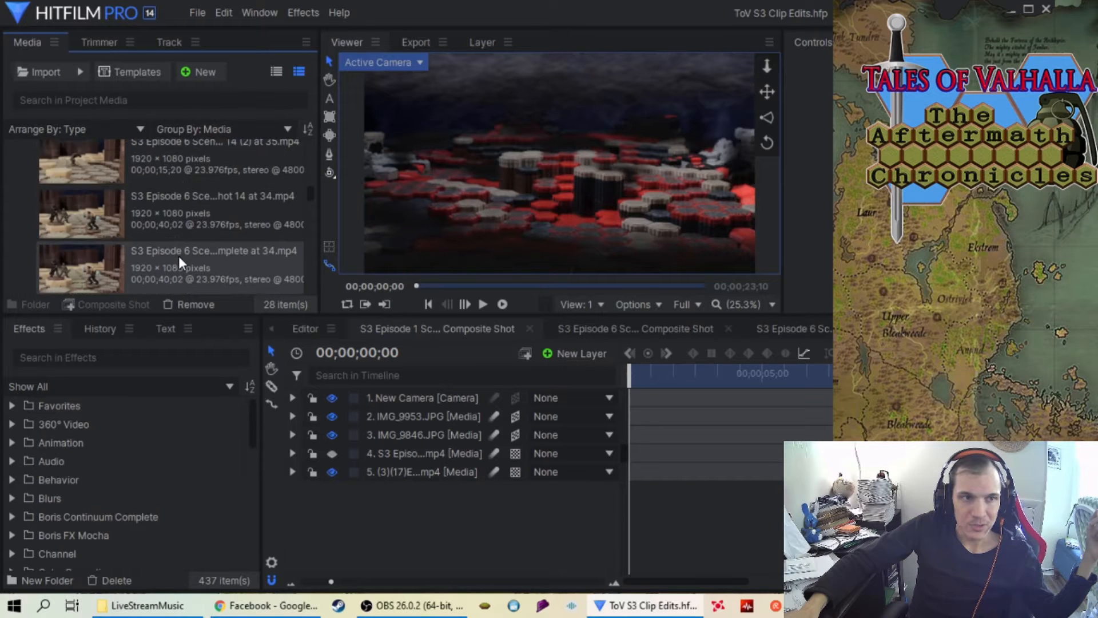
left_click(156, 248)
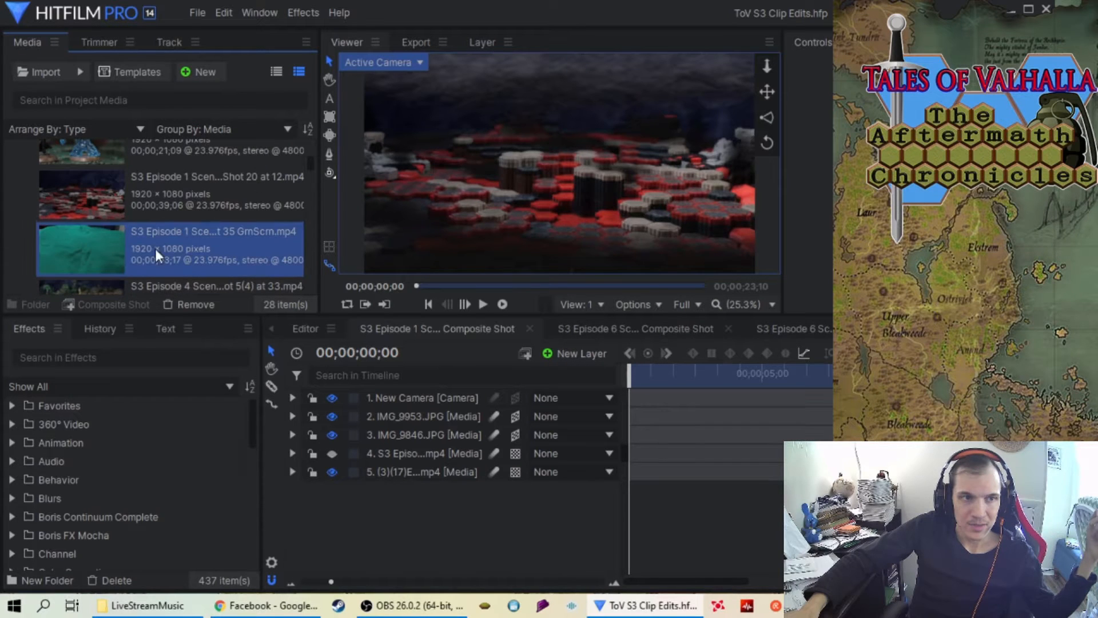
left_click(101, 44)
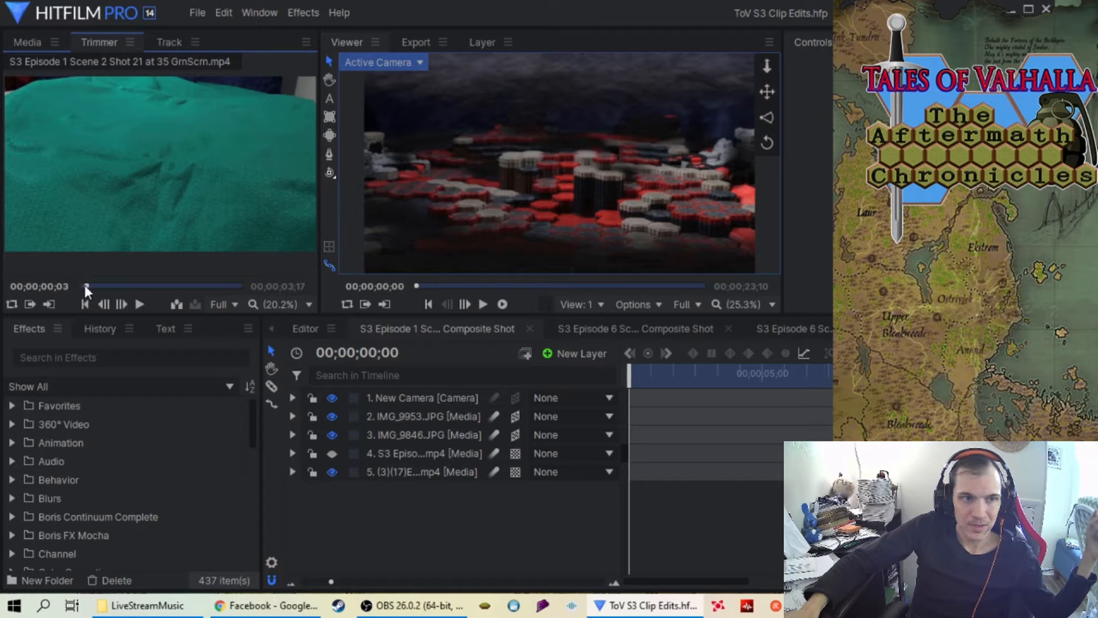
left_click_drag(84, 285, 164, 286)
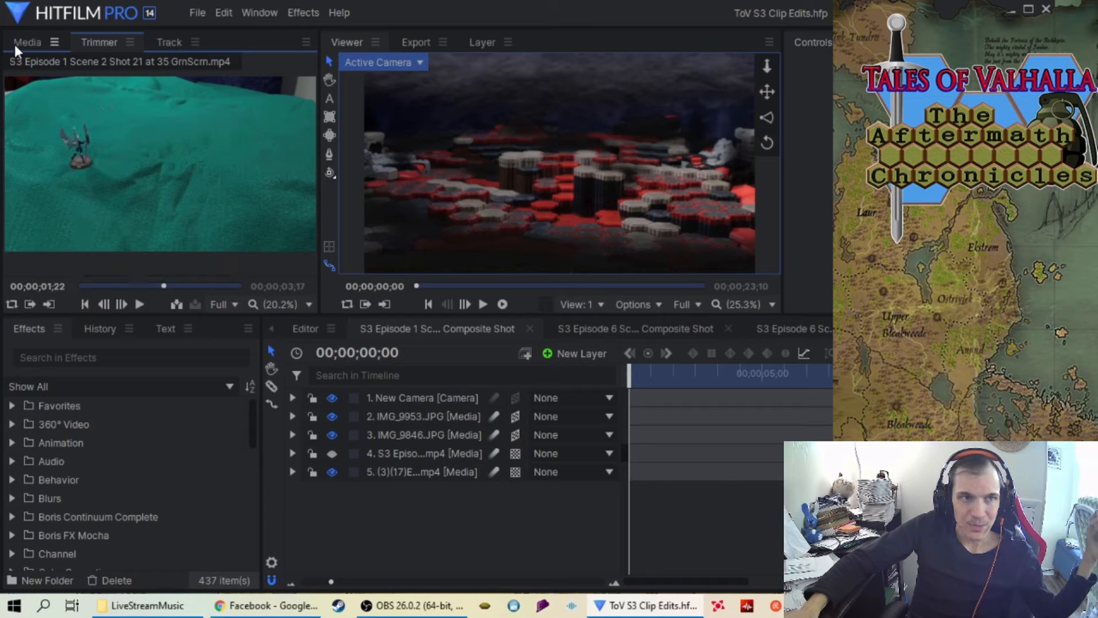
- Find the blue-screen still IMG_9846.JPG among the project images and preview it in the Trimmer
left_click(14, 43)
scroll(152, 215, "down", 5)
scroll(153, 215, "down", 3)
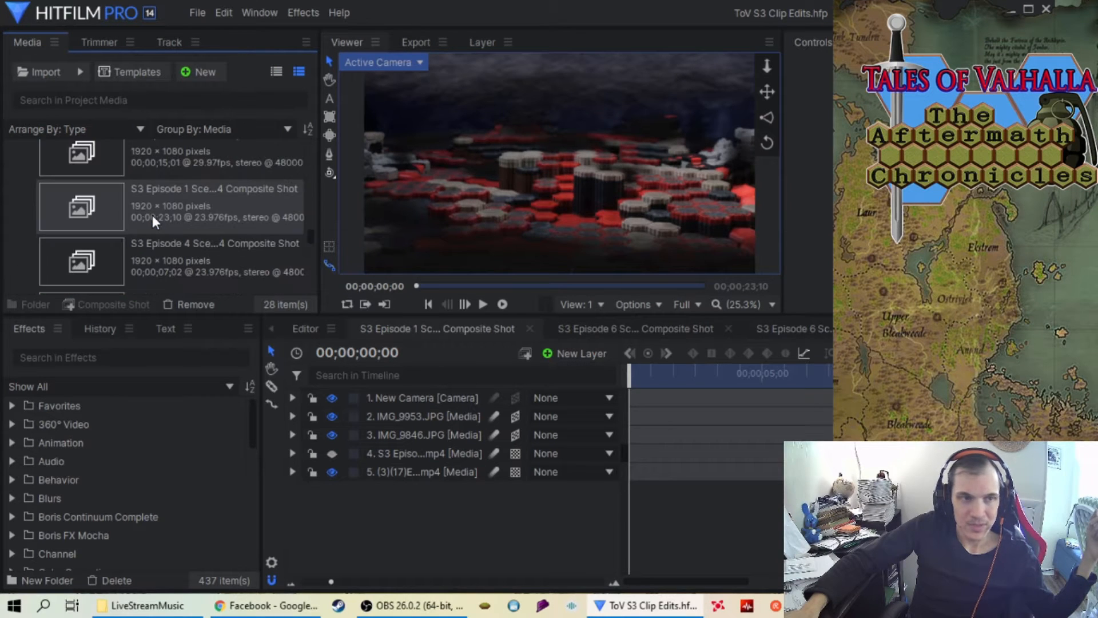
scroll(152, 215, "down", 1)
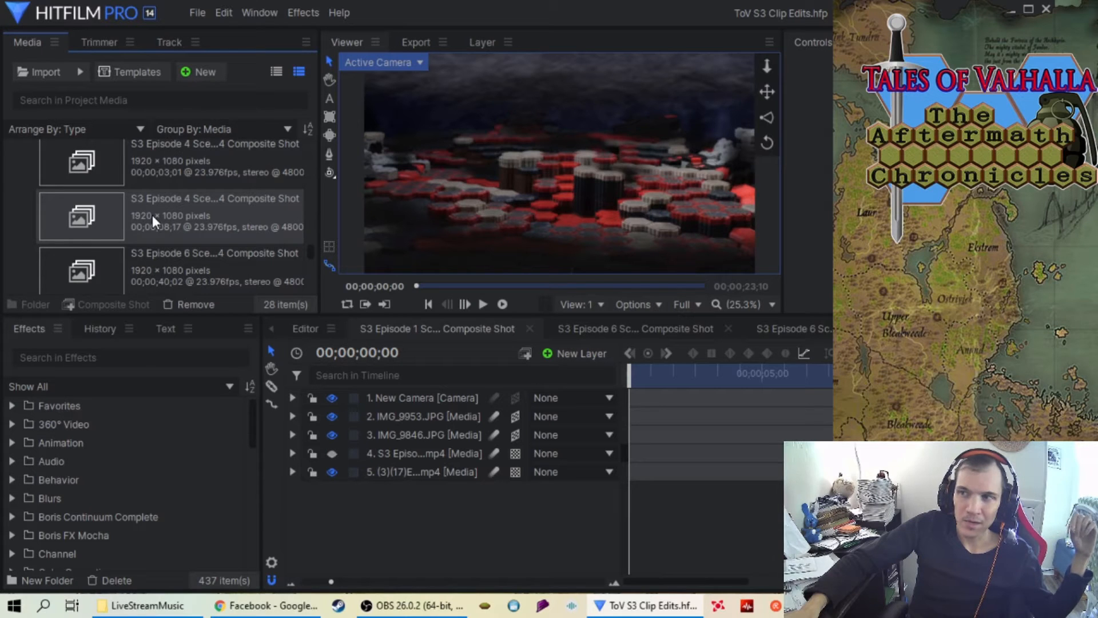
scroll(152, 215, "down", 3)
scroll(152, 215, "up", 2)
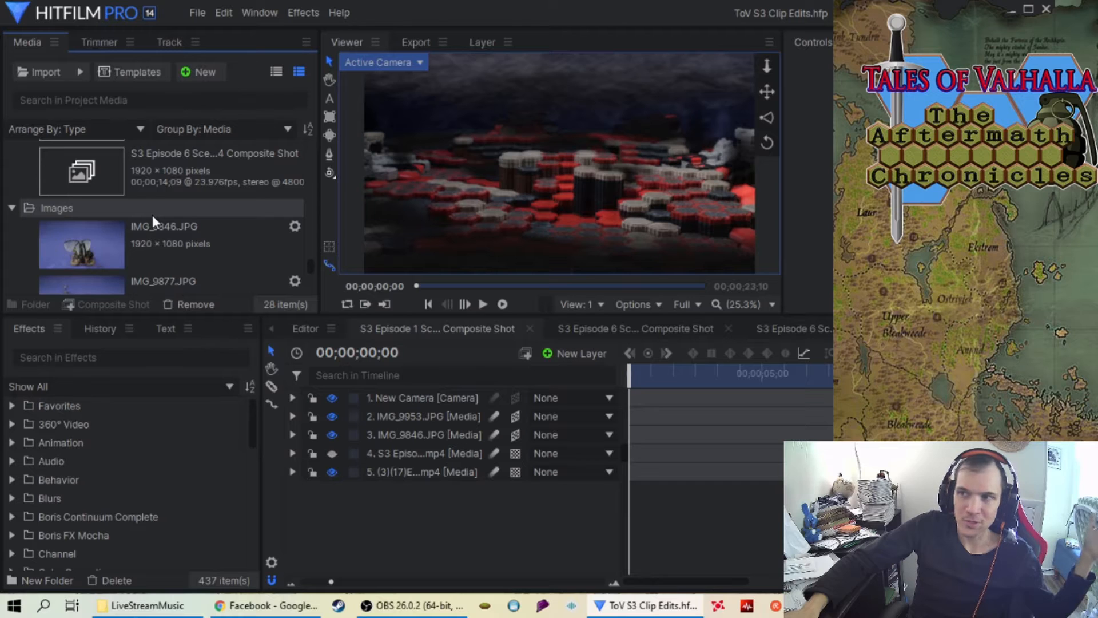
scroll(115, 246, "down", 2)
scroll(115, 245, "up", 2)
left_click(120, 237)
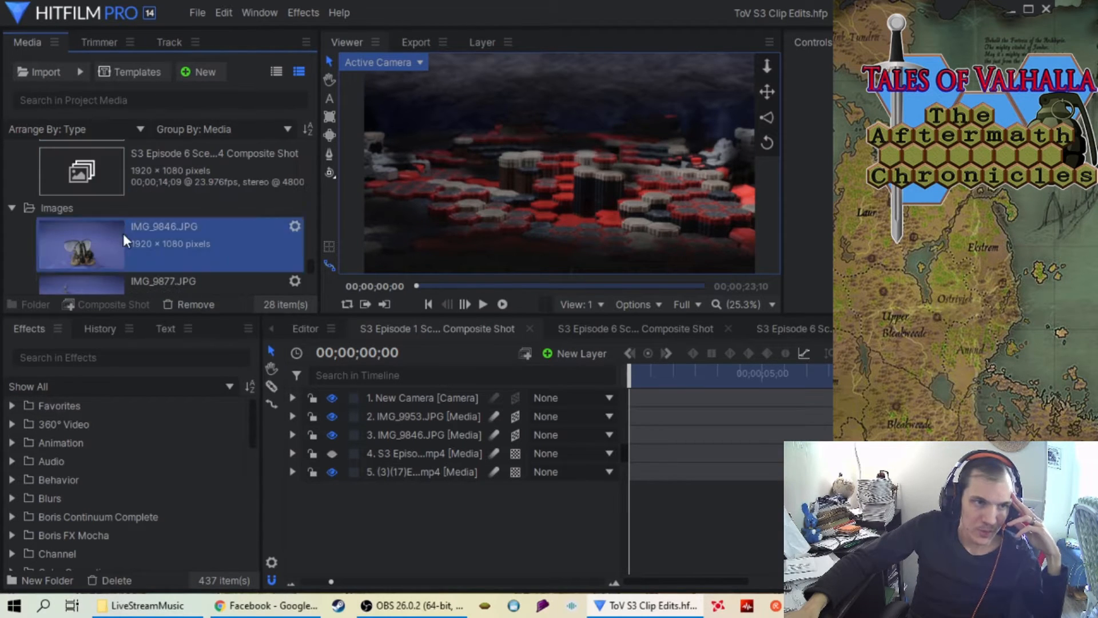
left_click(101, 40)
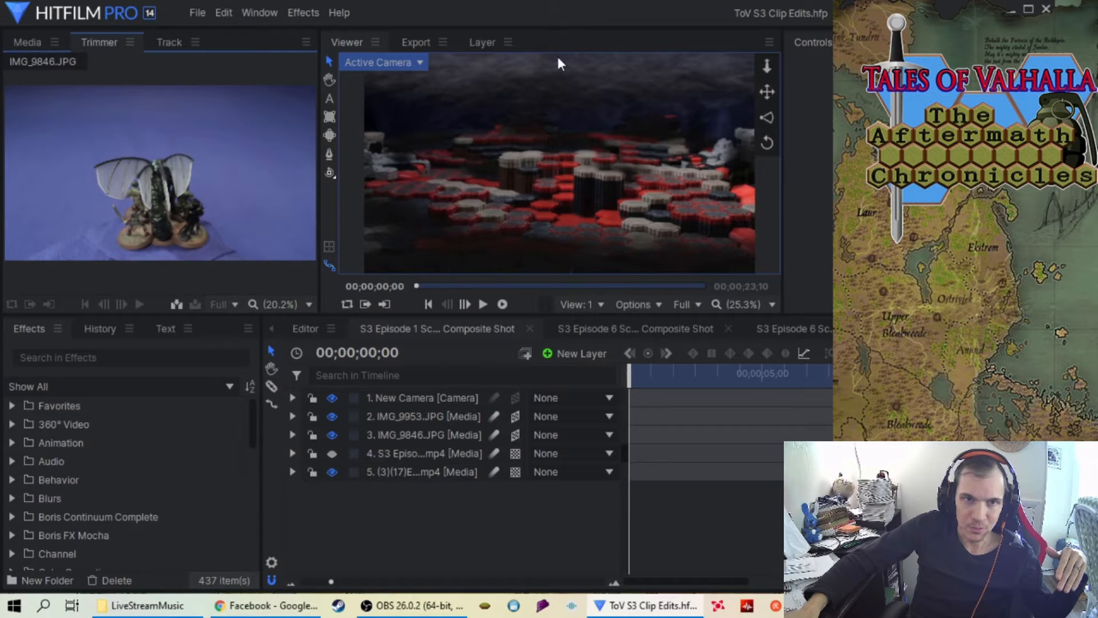
- Look over the other stills in the project media, and bring the IMG_9846.JPG preview back up
left_click(26, 44)
scroll(181, 239, "down", 2)
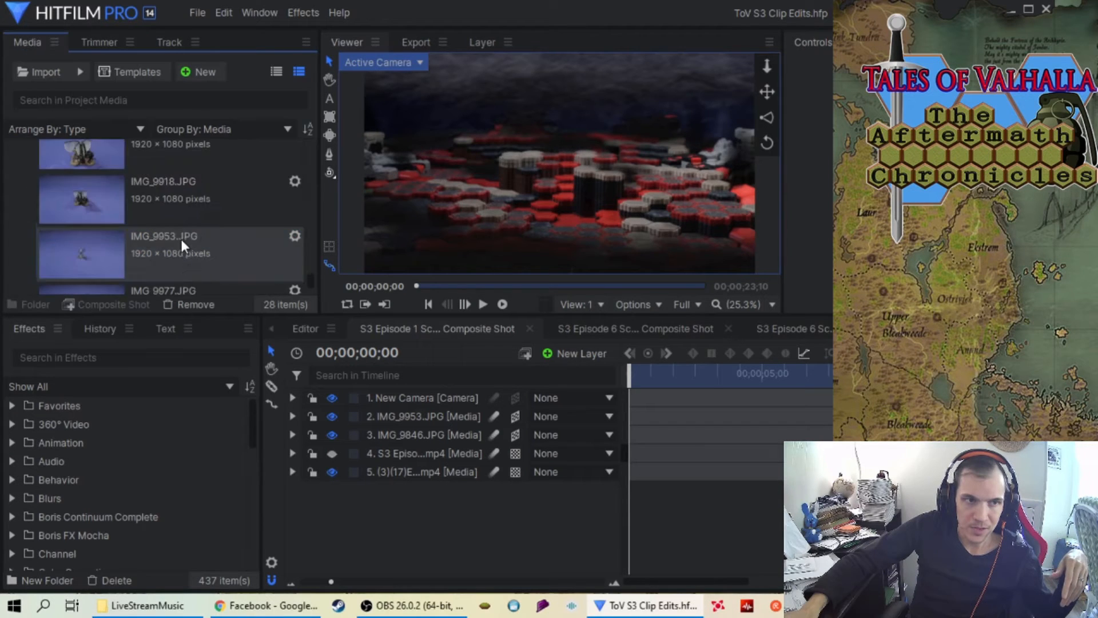
scroll(180, 239, "up", 2)
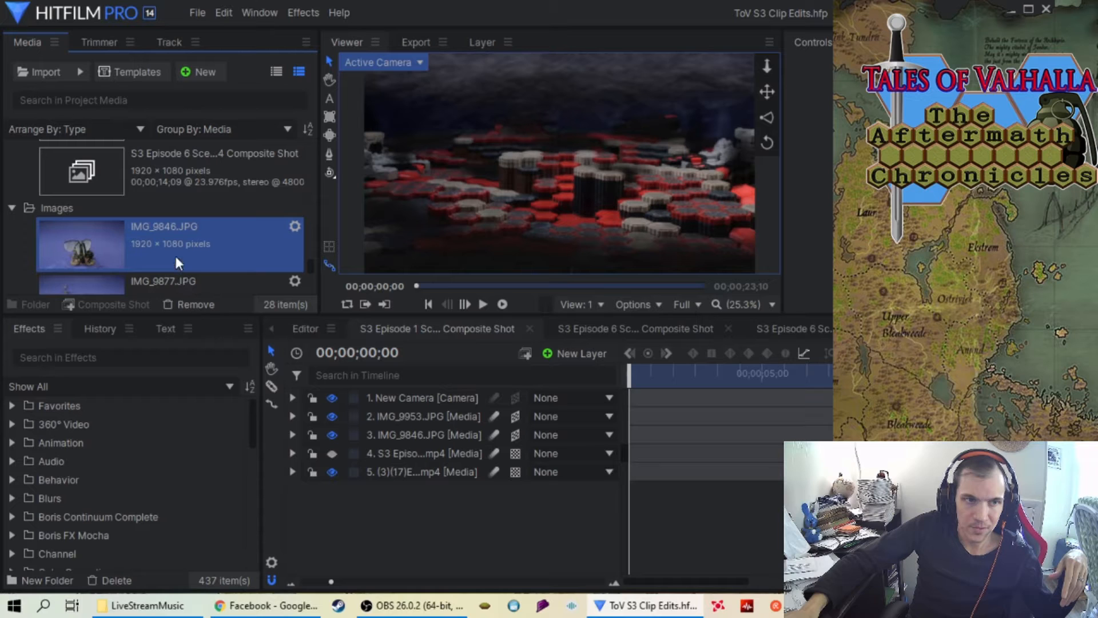
left_click(96, 45)
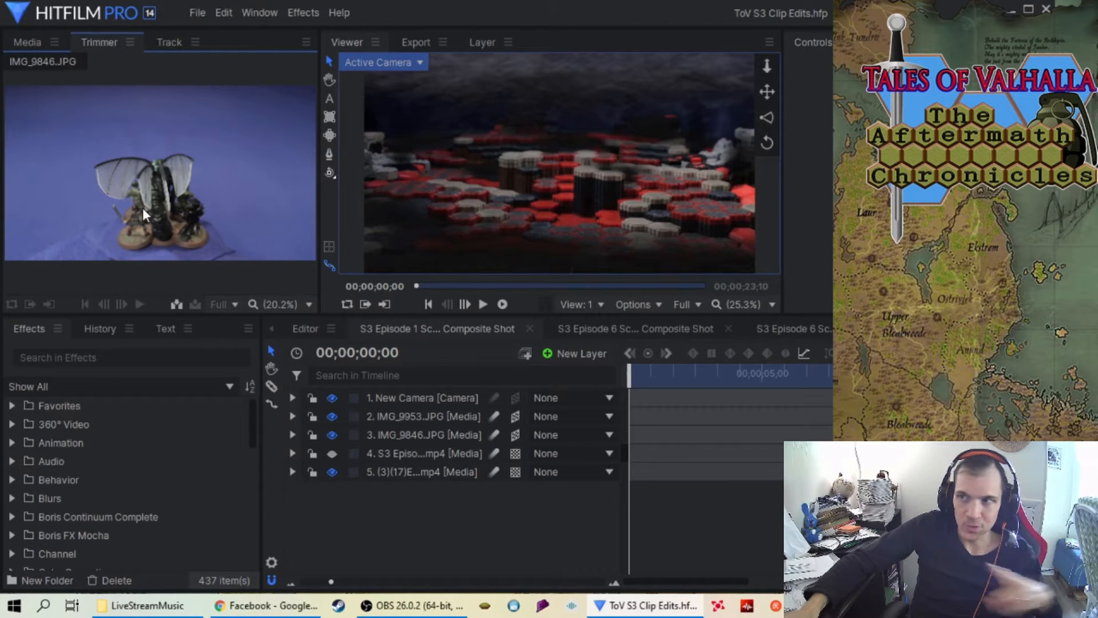
- Preview the blue-screen still IMG_9918.JPG in the Trimmer
left_click(31, 43)
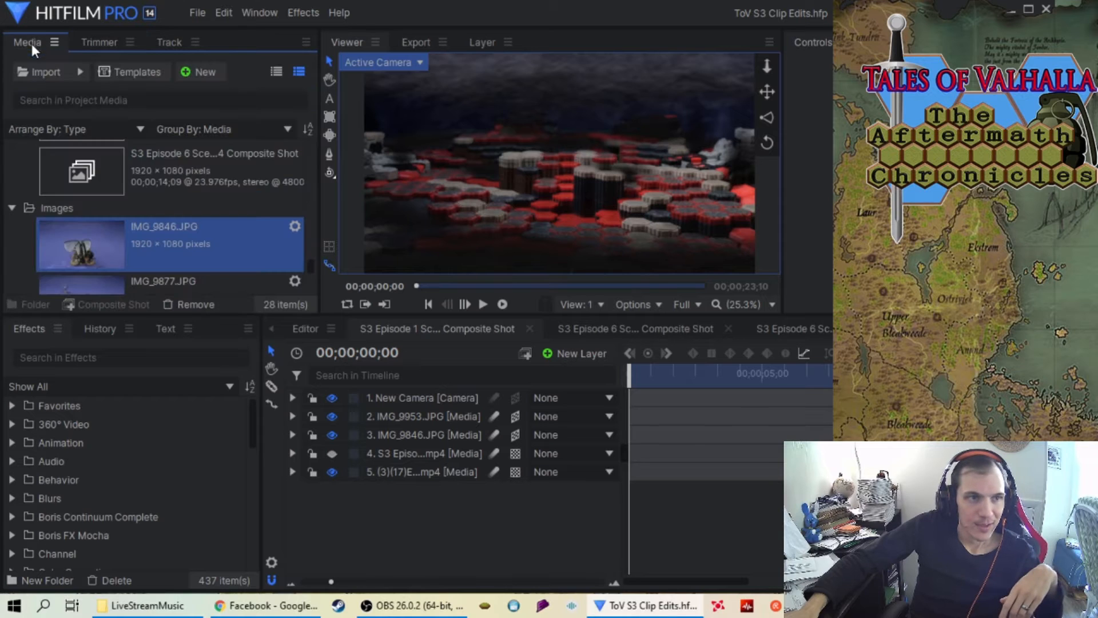
scroll(171, 239, "down", 2)
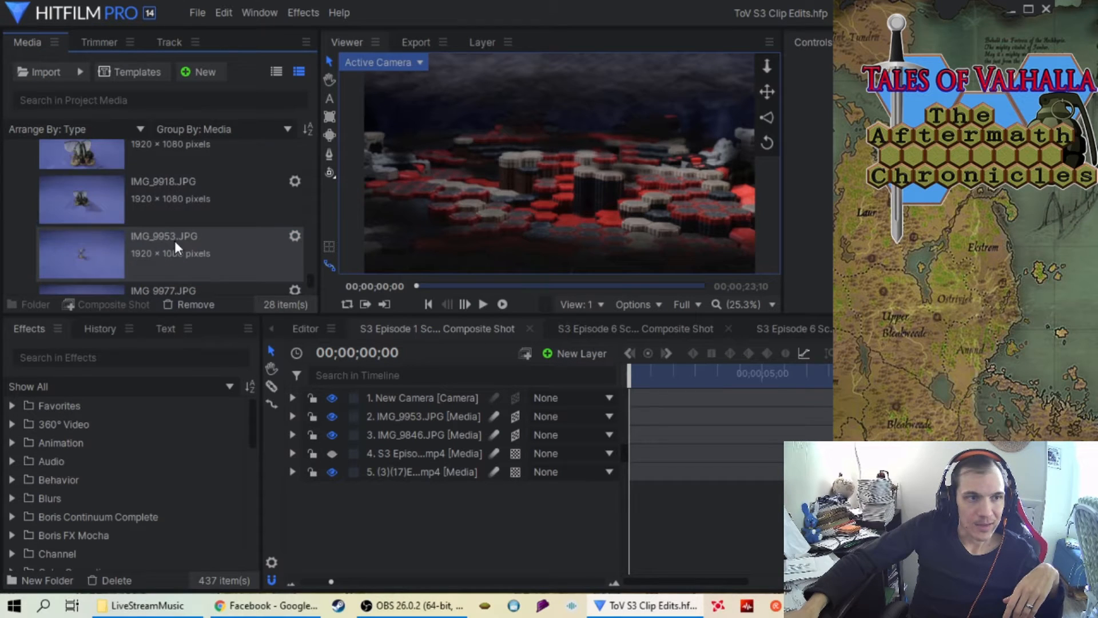
left_click(173, 197)
left_click(99, 42)
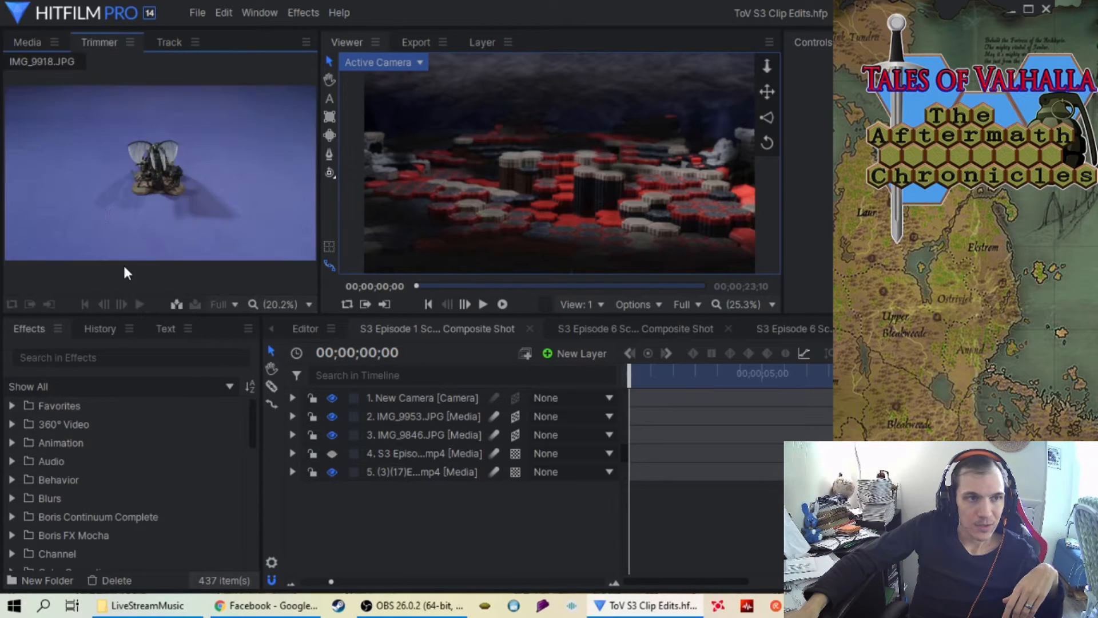
- Preview the blue-screen still IMG_9953.JPG of the single miniature in the Trimmer
left_click(27, 42)
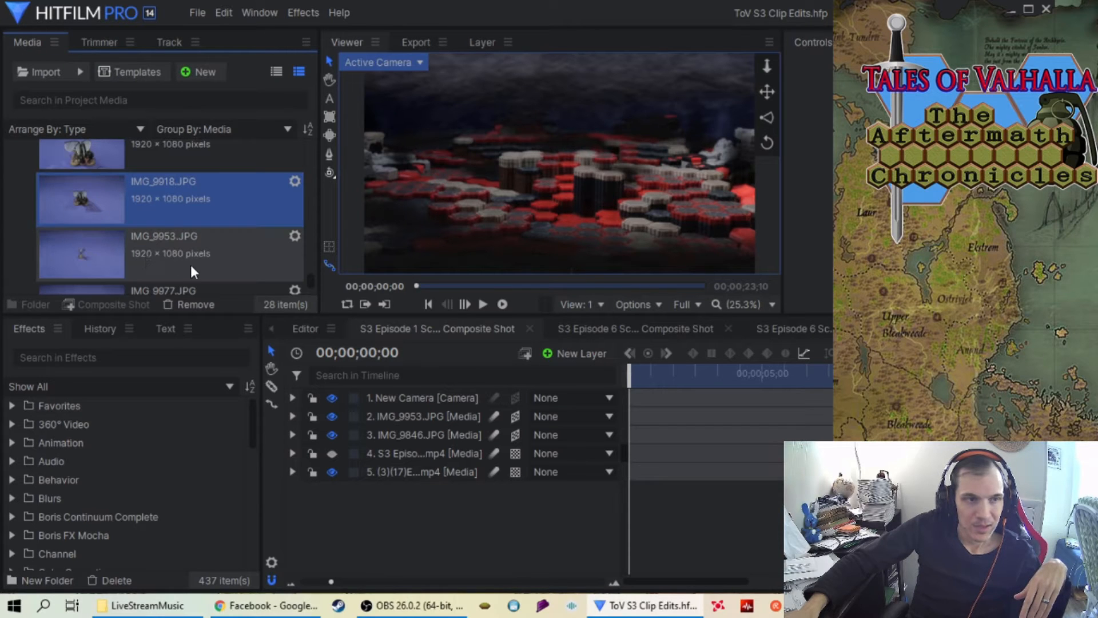
left_click(90, 260)
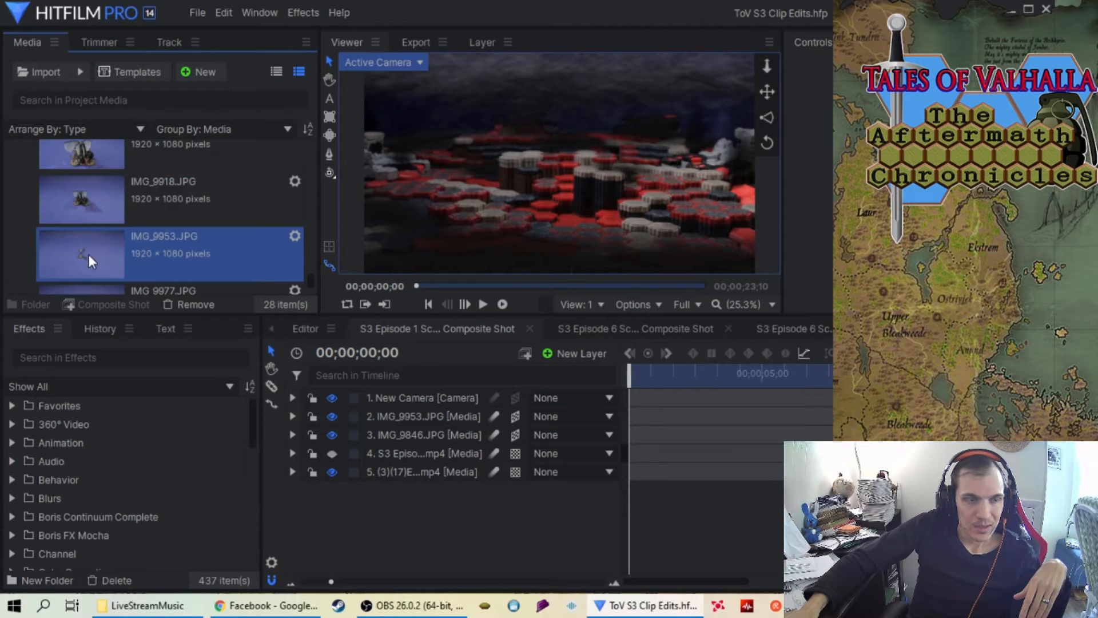
left_click(100, 43)
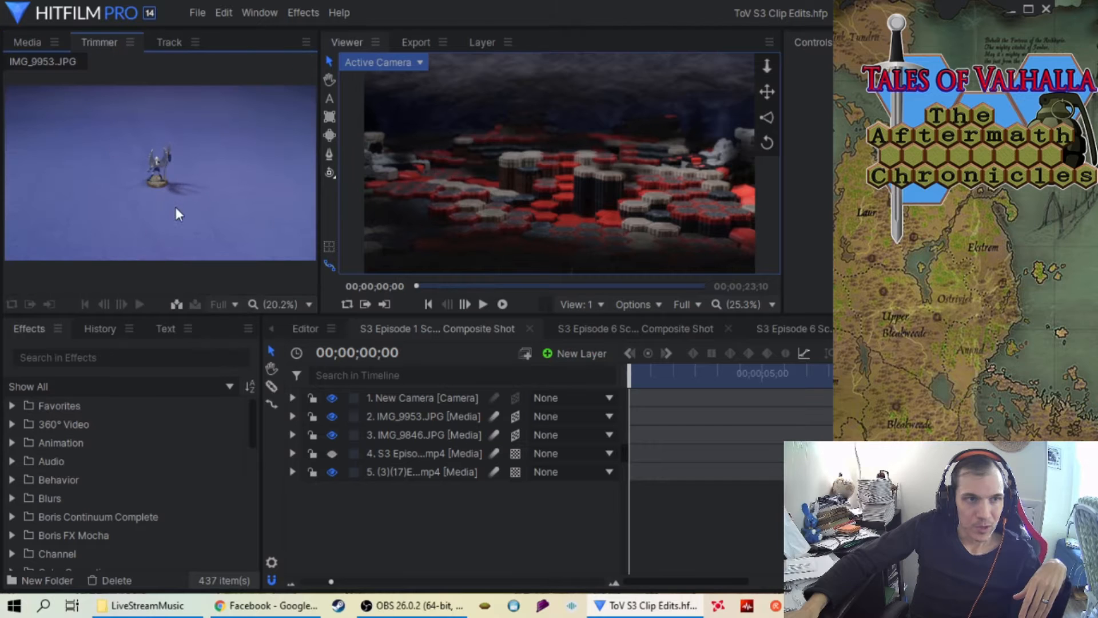
- Preview the last still, IMG_9977.JPG, in the Trimmer and return to the project media list
left_click(23, 43)
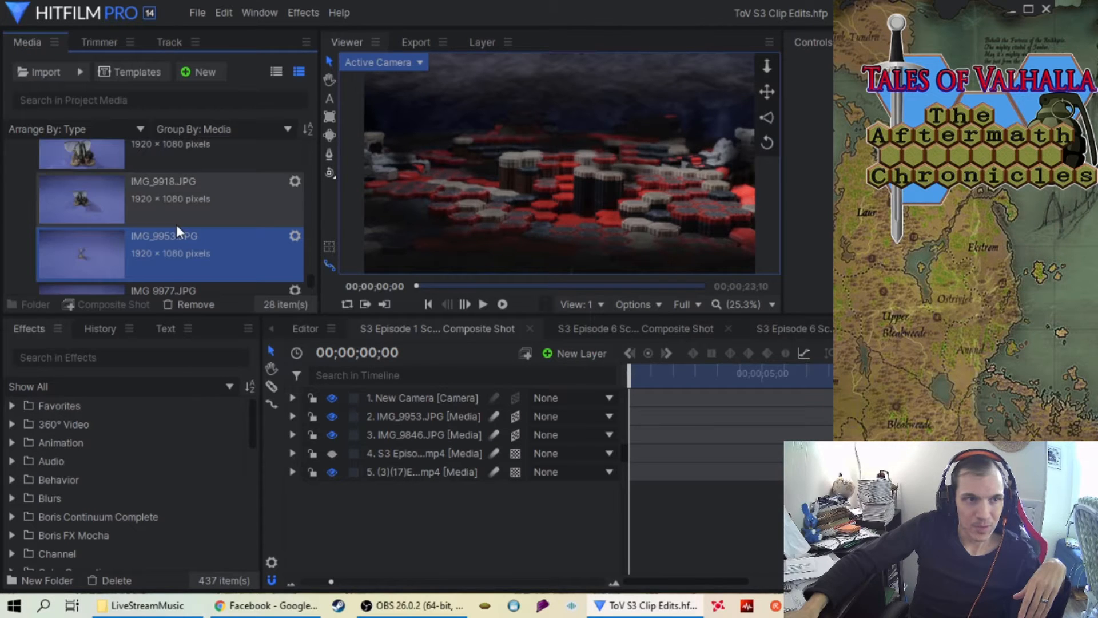
scroll(167, 263, "down", 1)
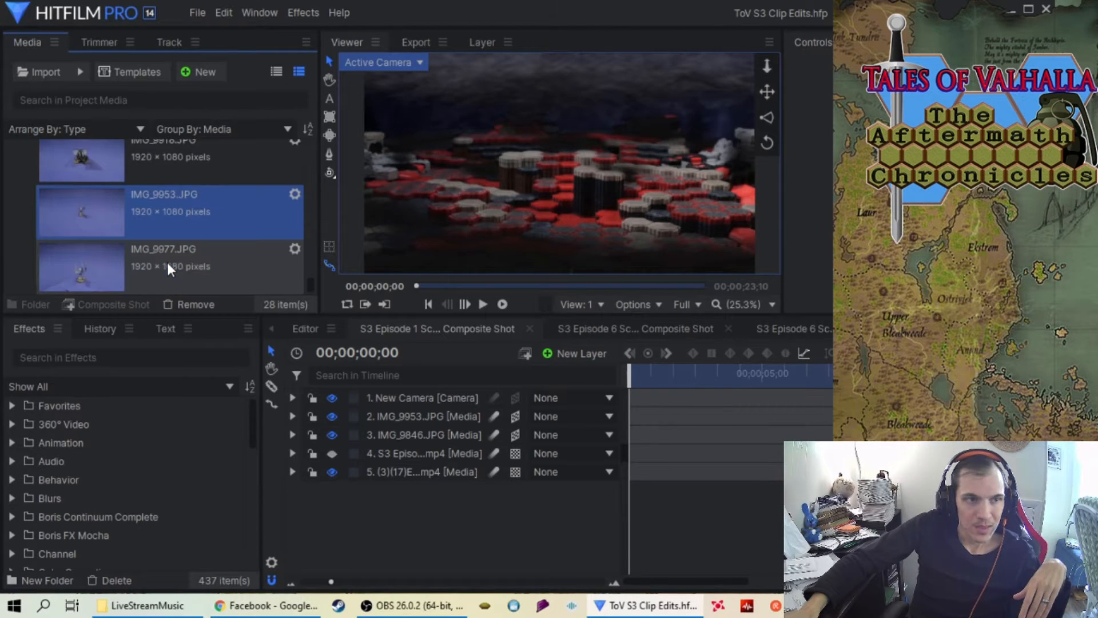
left_click(167, 265)
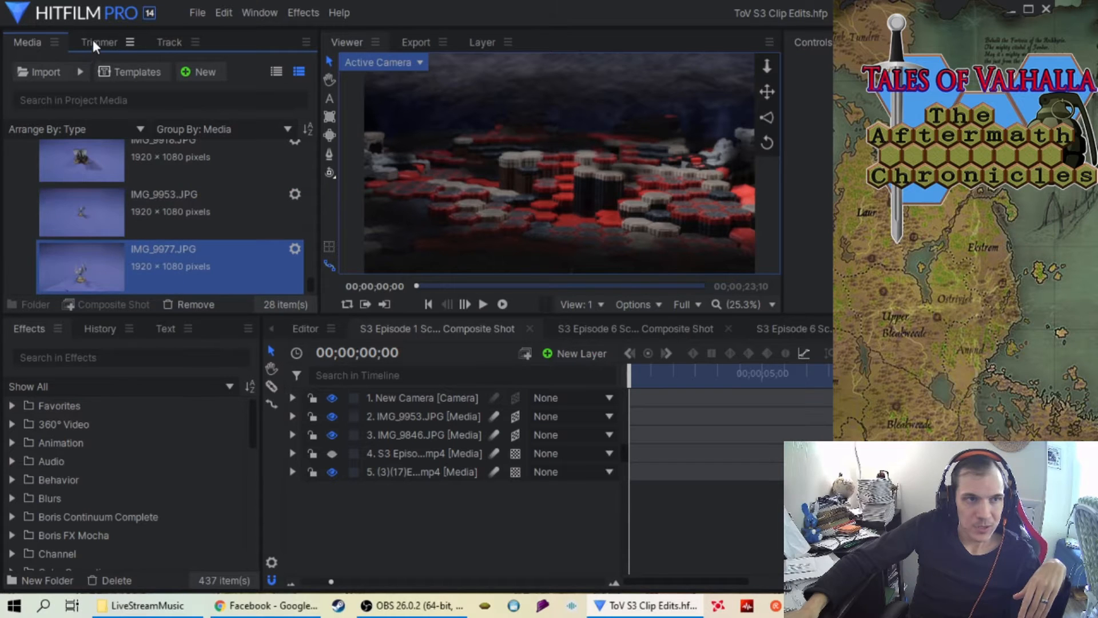
left_click(94, 41)
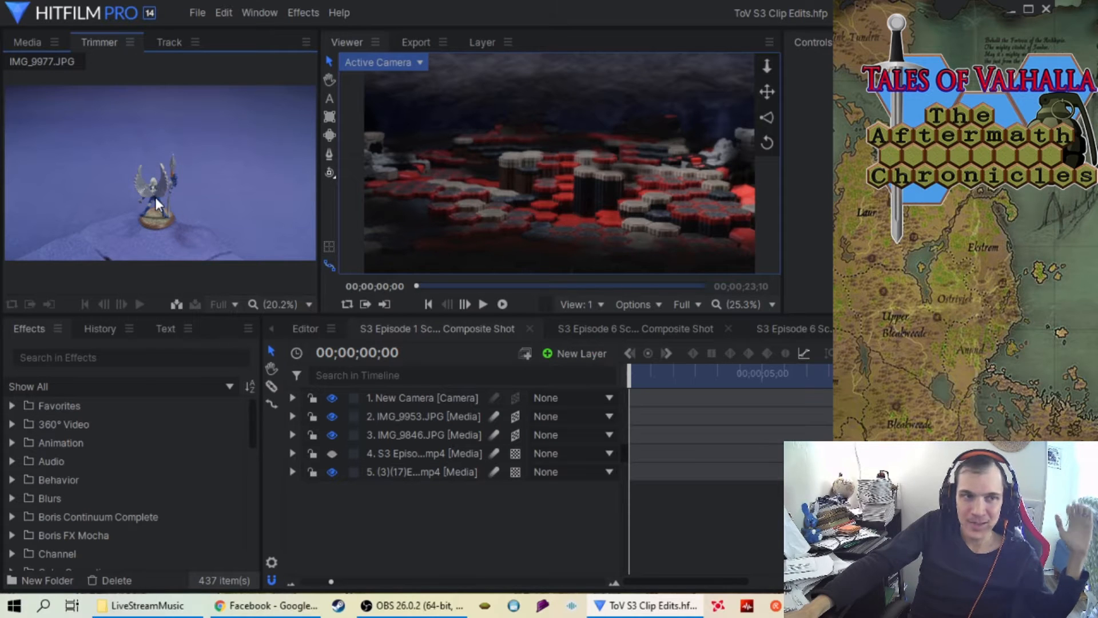
left_click(24, 45)
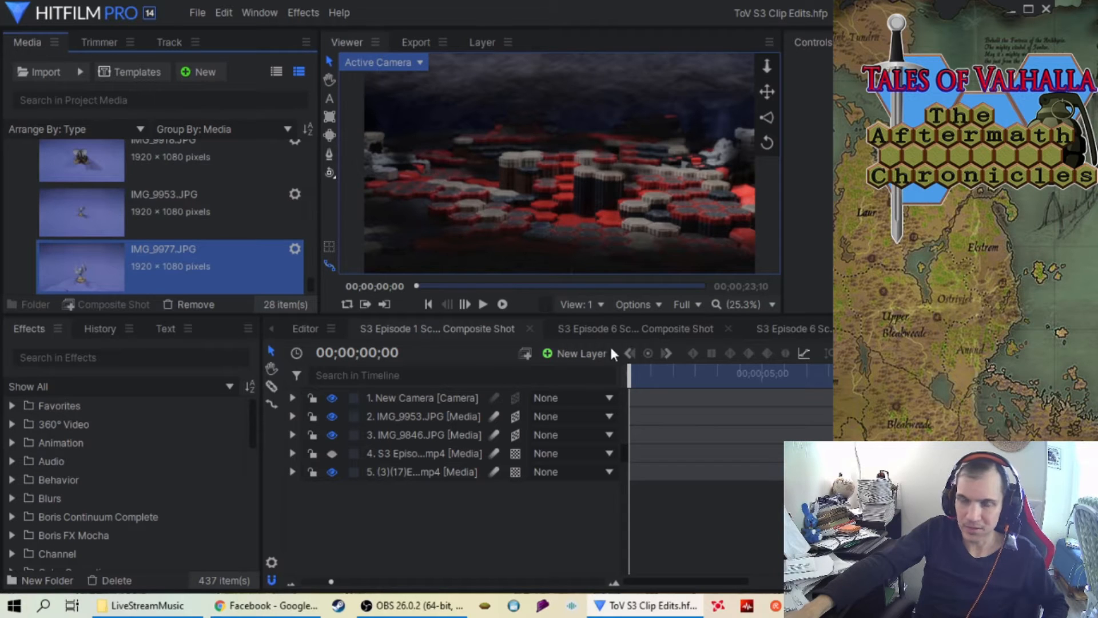
- Scrub the first 15 frames of the S3 Episode 1 composite shot and return to its start
left_click(636, 378)
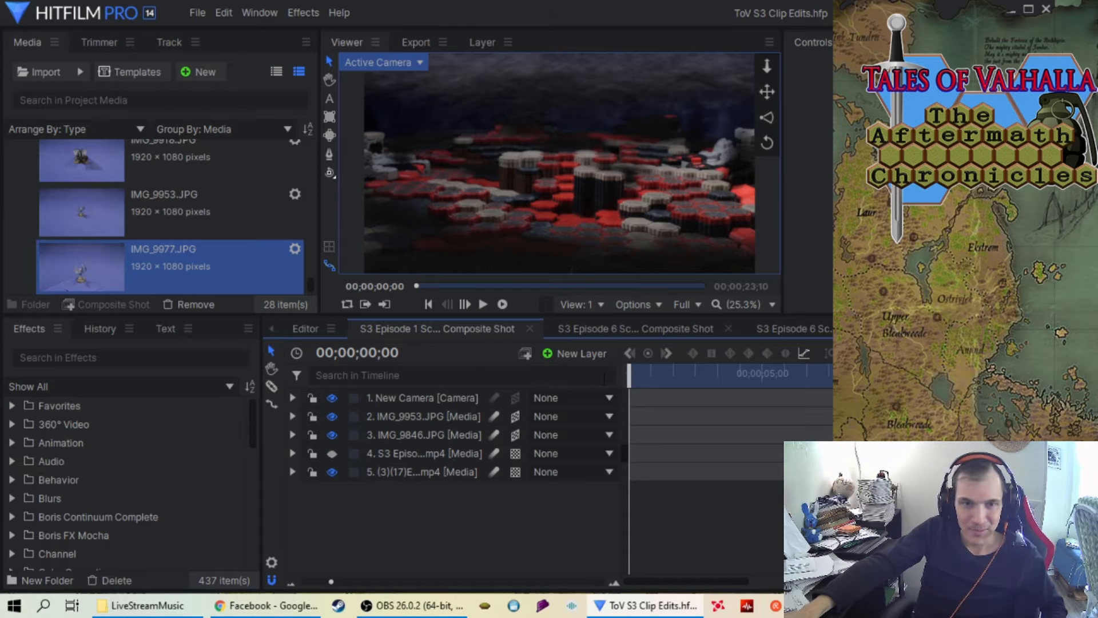
left_click_drag(626, 371, 643, 374)
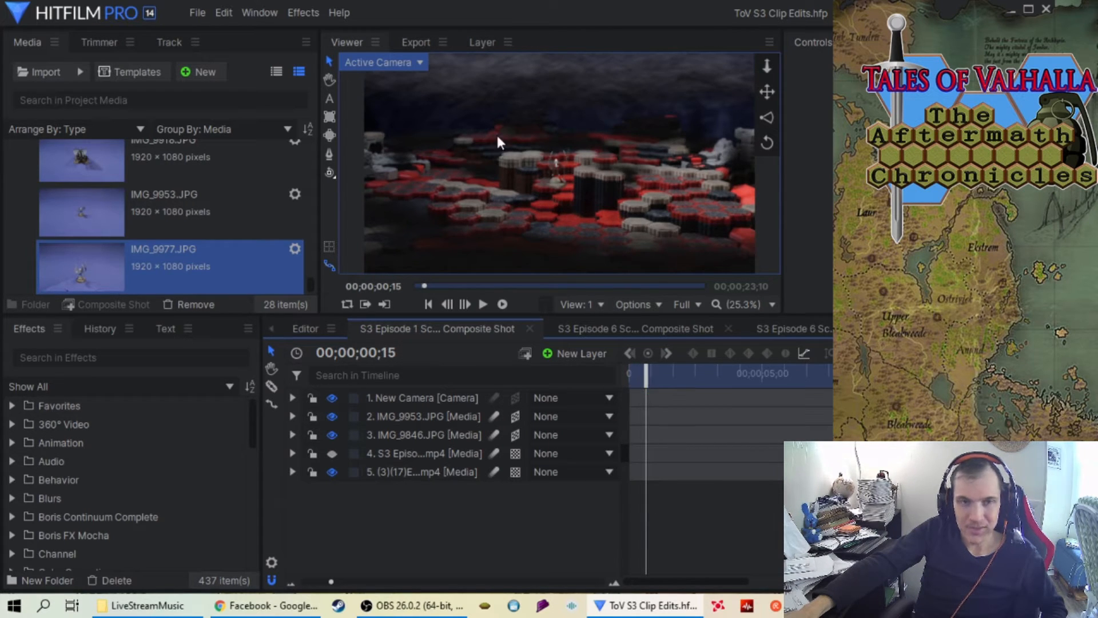
left_click_drag(641, 371, 629, 372)
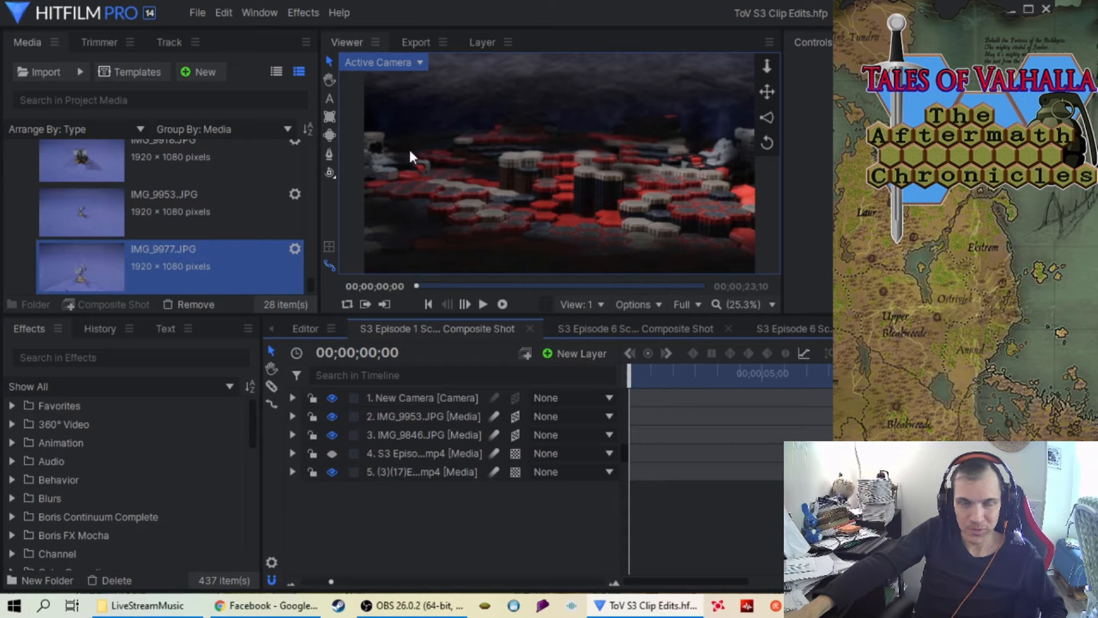
- Enlarge the Viewer and scrub the first second of the composite shot to examine the miniature's rise, ending at 00;00;00;00
left_click_drag(318, 221, 255, 211)
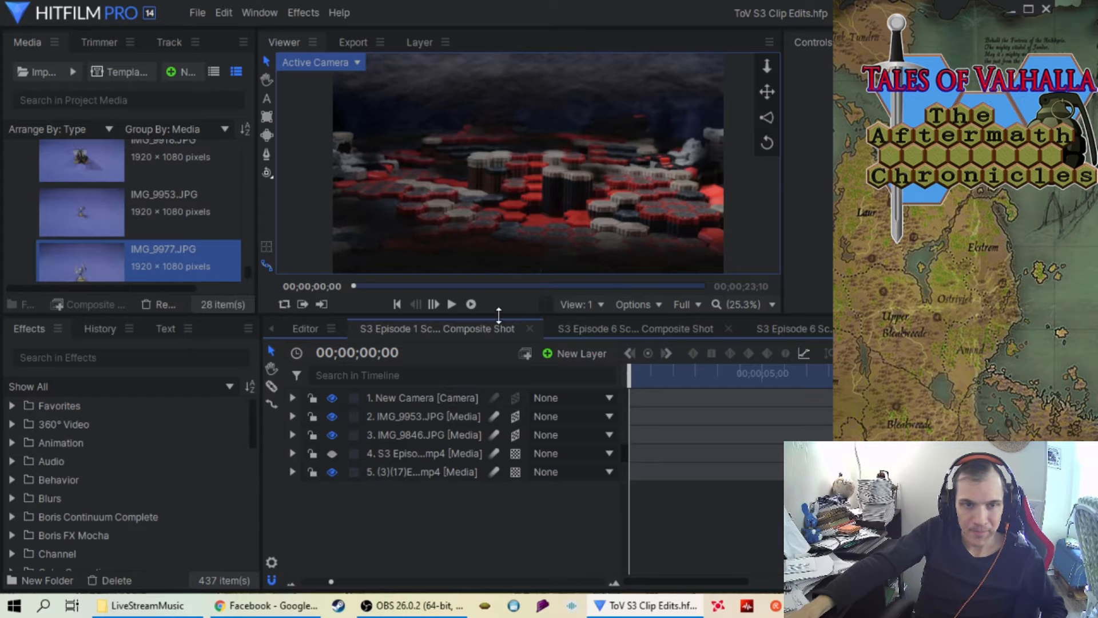
left_click_drag(500, 316, 499, 390)
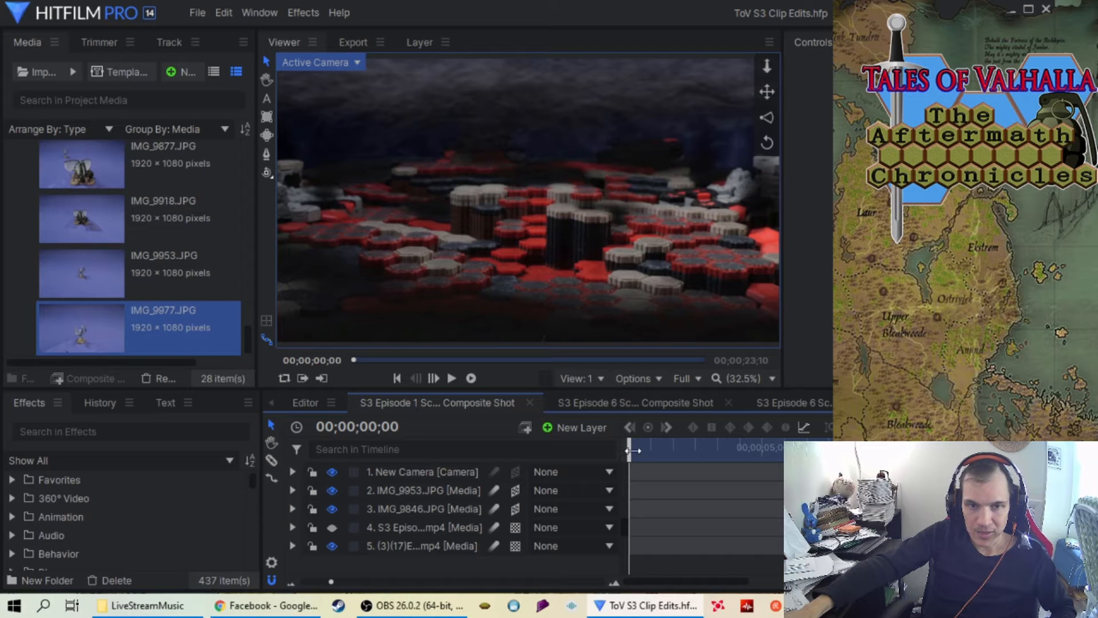
mouse_move(636, 447)
left_mouse_down()
mouse_move(699, 446)
mouse_move(631, 447)
mouse_move(644, 450)
left_mouse_up()
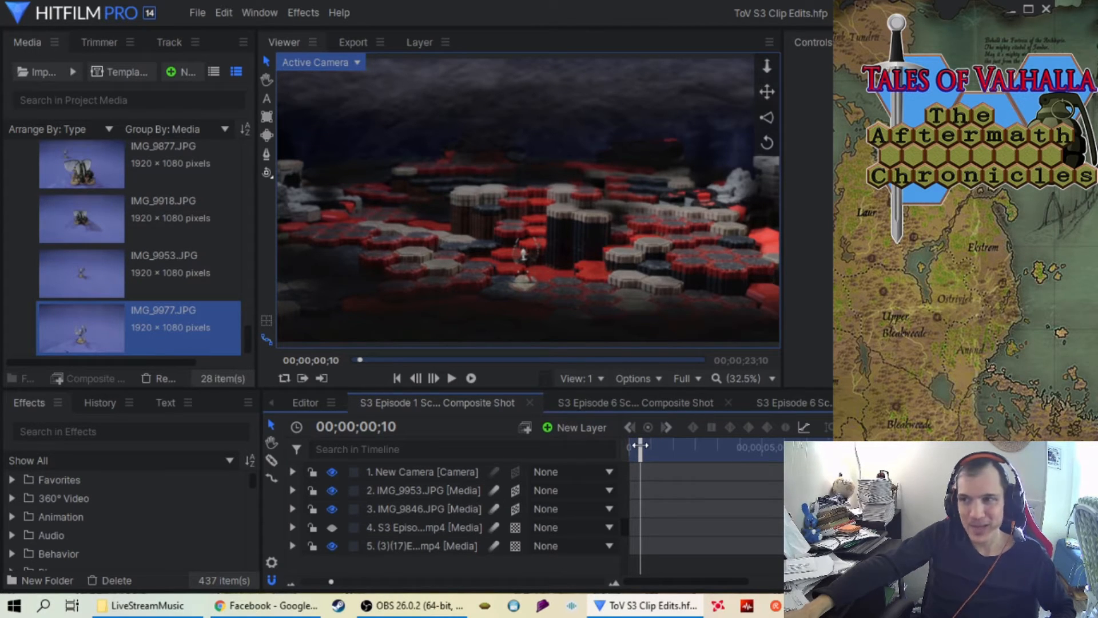
left_click_drag(640, 445, 655, 443)
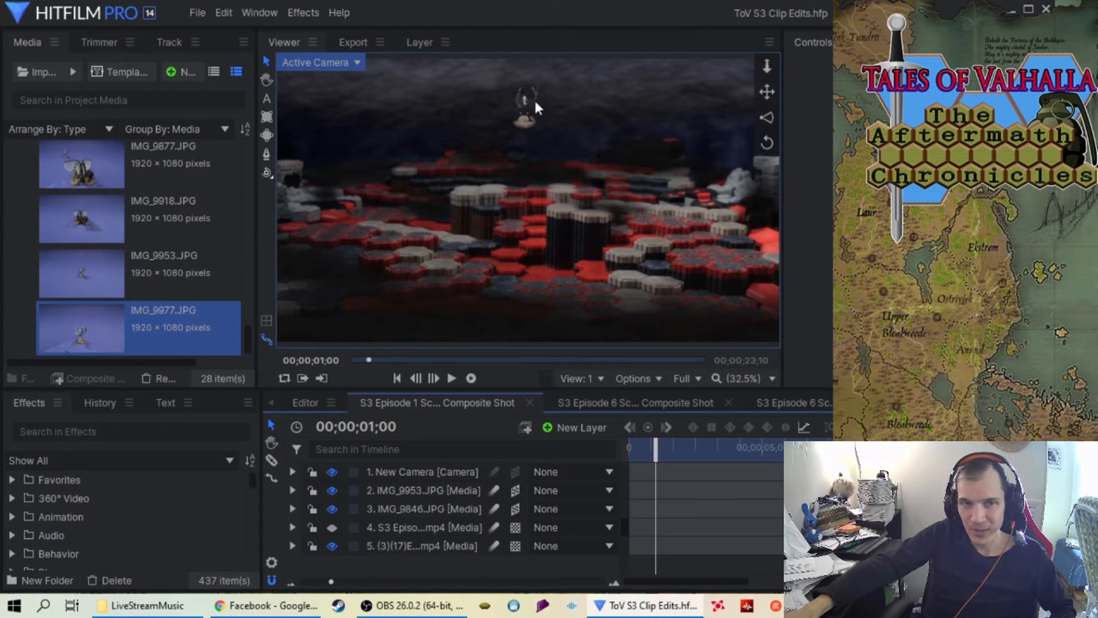
left_click(630, 448)
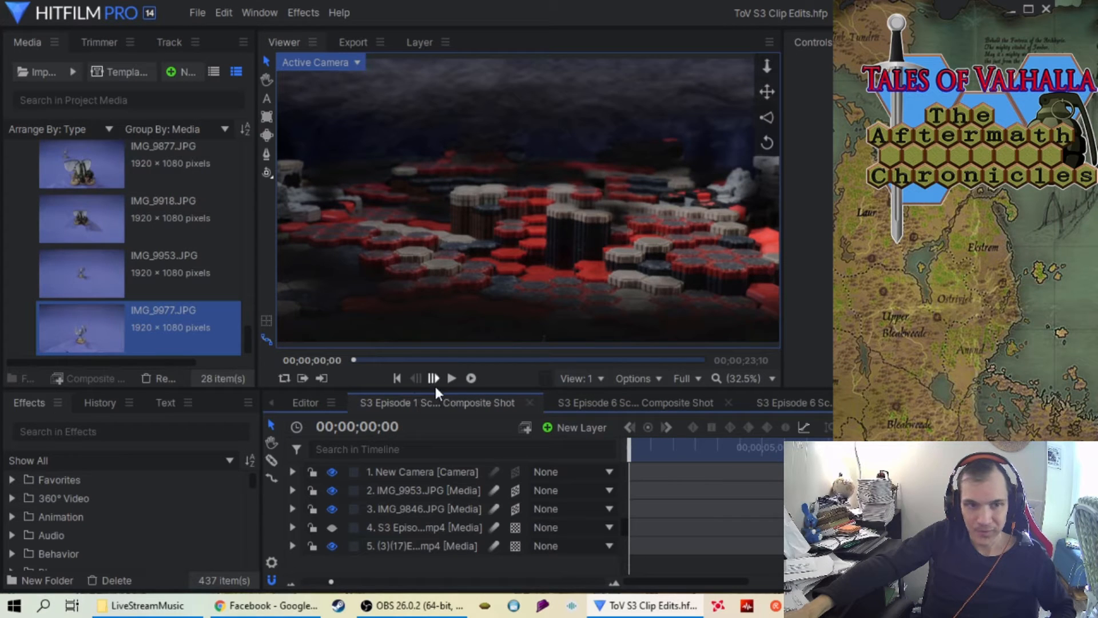
- Play the opening five seconds of the composite shot twice, then return the playhead to the start
left_click(448, 377)
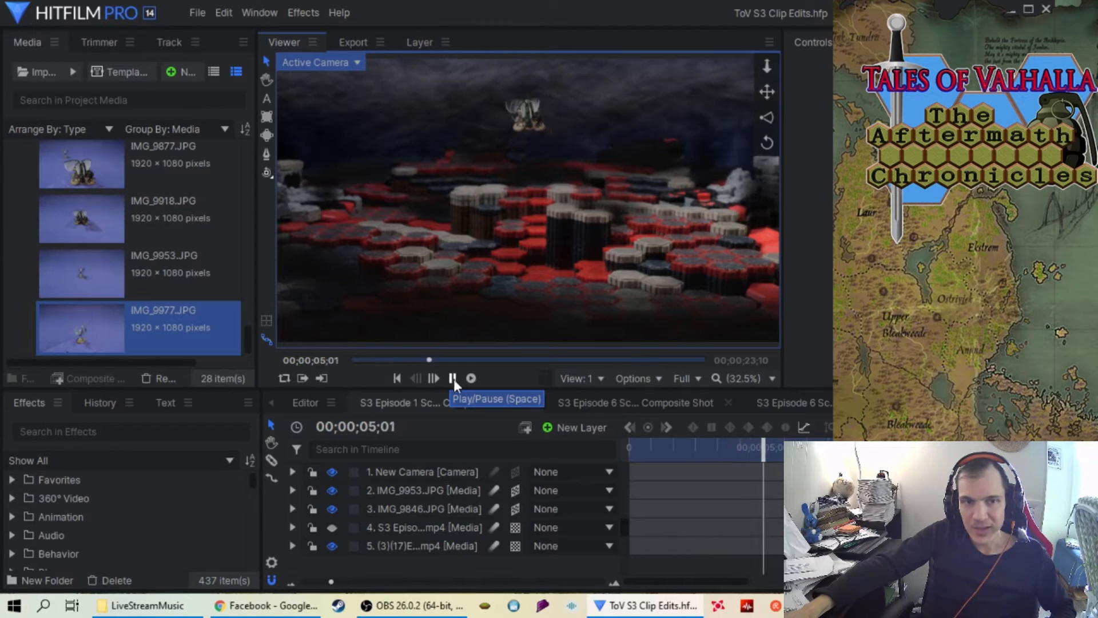
left_click(453, 378)
left_click_drag(777, 449, 629, 449)
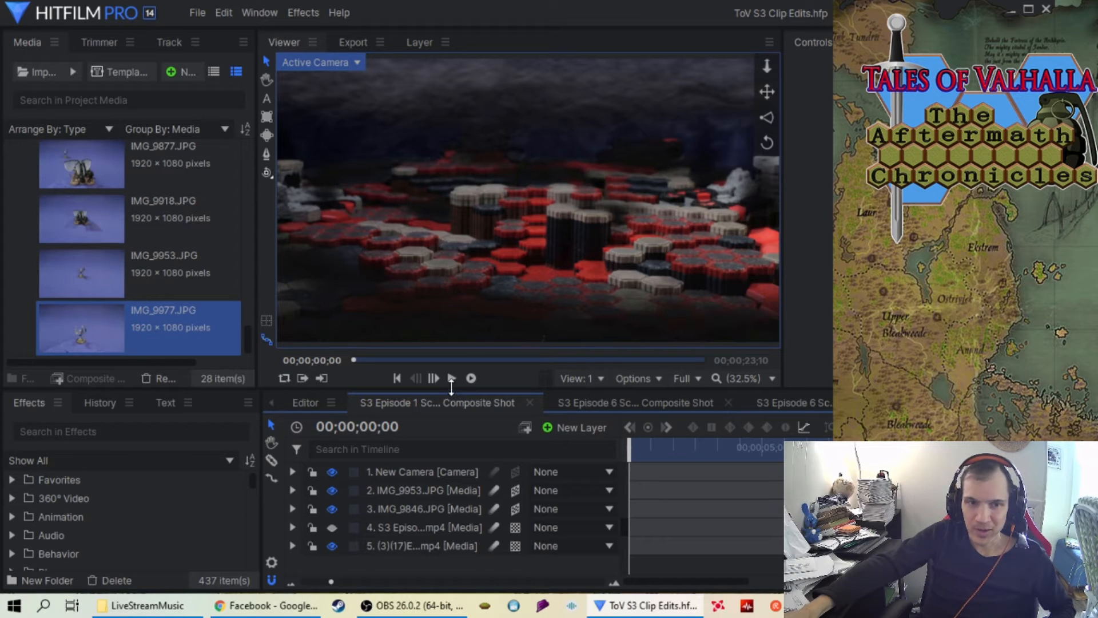
left_click(451, 379)
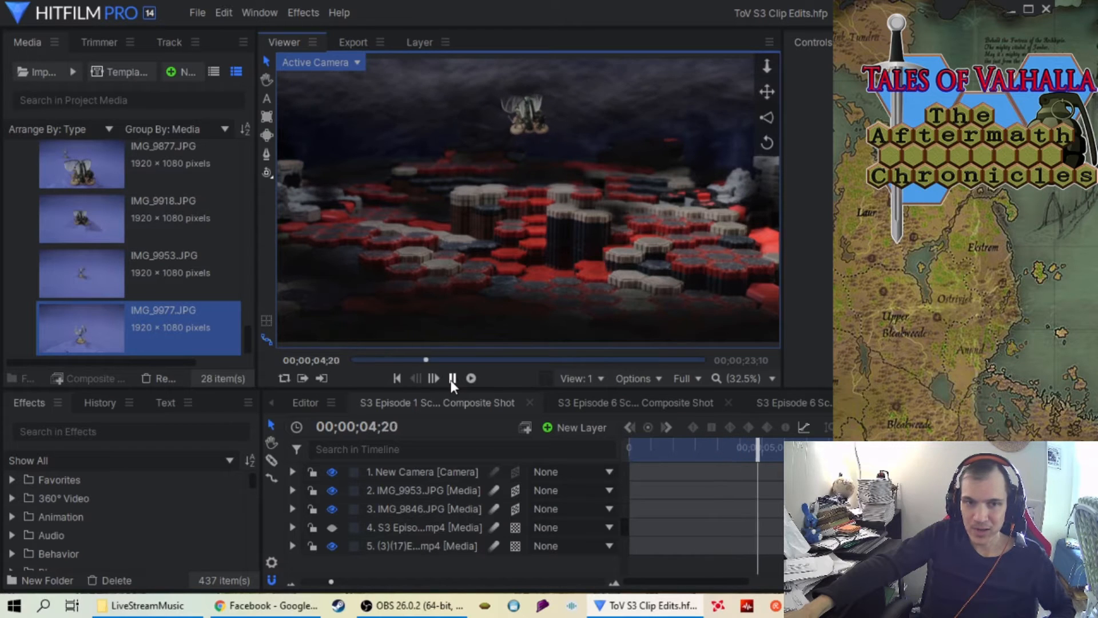
left_click(452, 378)
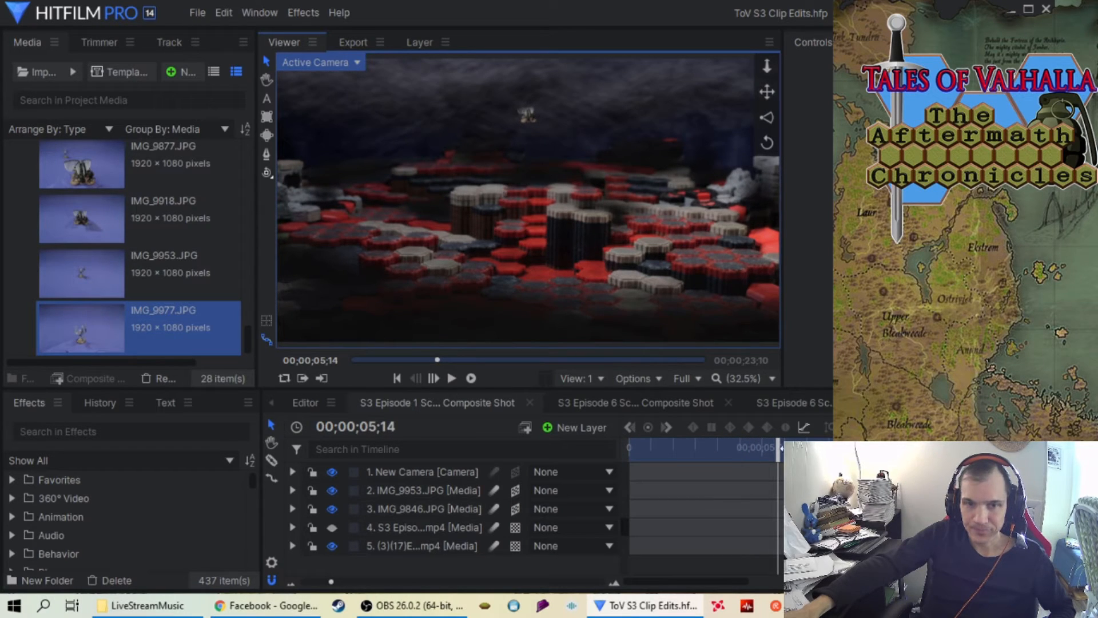
left_click_drag(771, 442, 629, 443)
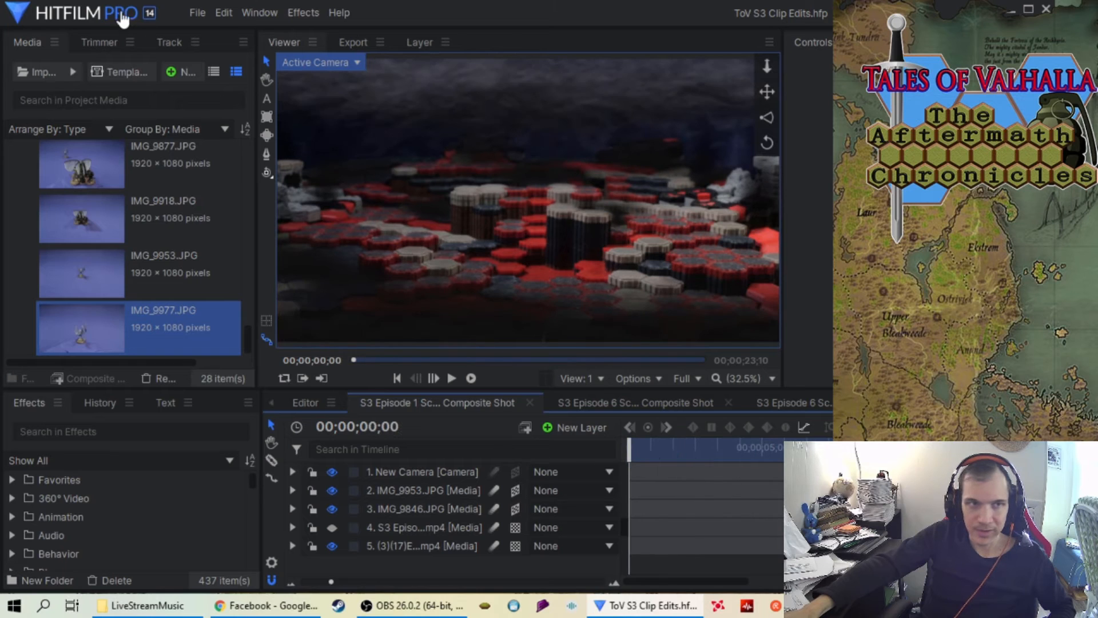
- Save the clip-edits project and open the recent project ToV Ep1 S3 Primary Edit (1).hfp
left_click(194, 15)
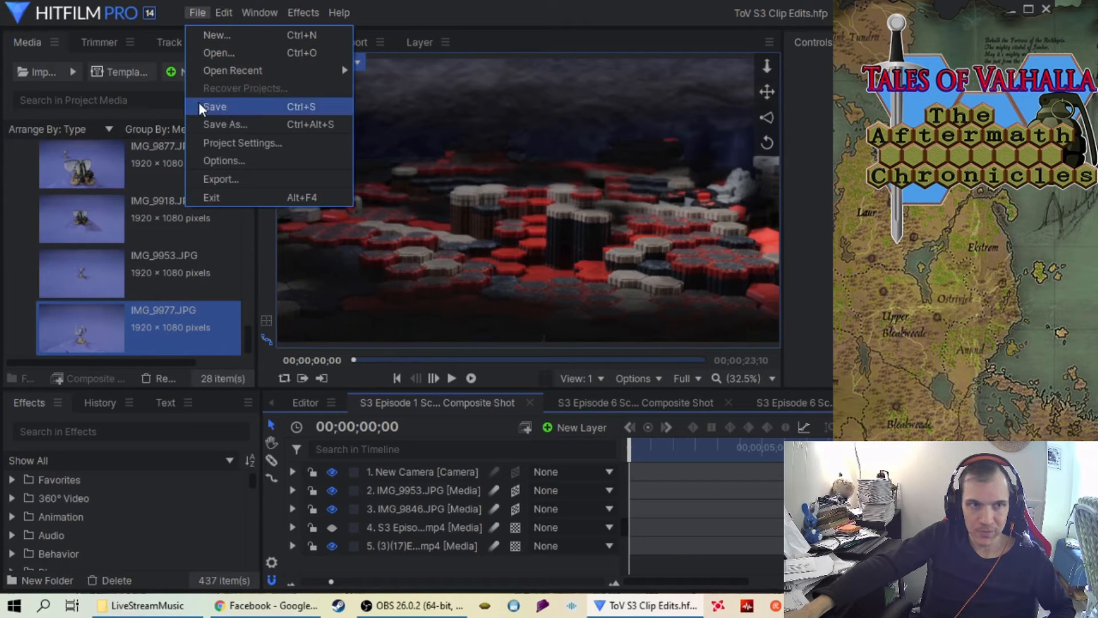
left_click(198, 103)
left_click(196, 13)
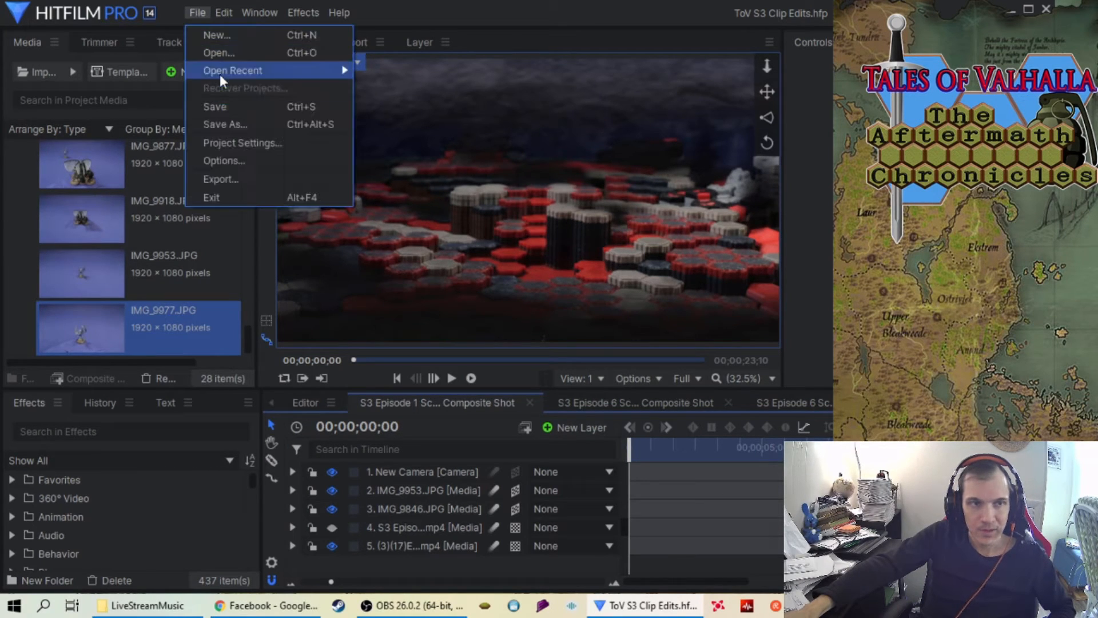
mouse_move(220, 74)
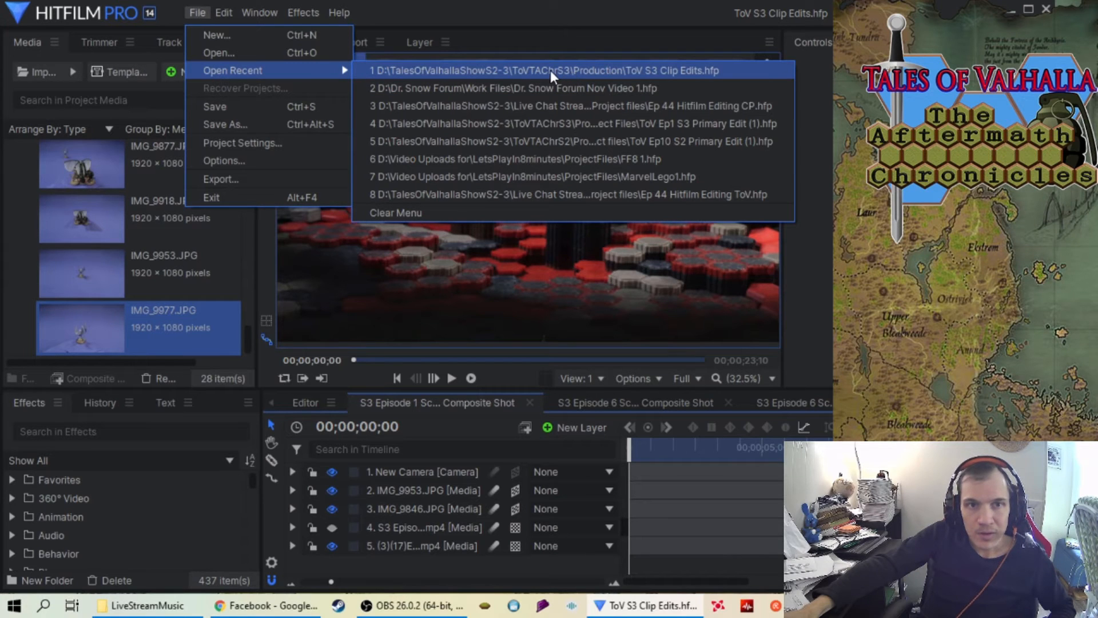
left_click(500, 124)
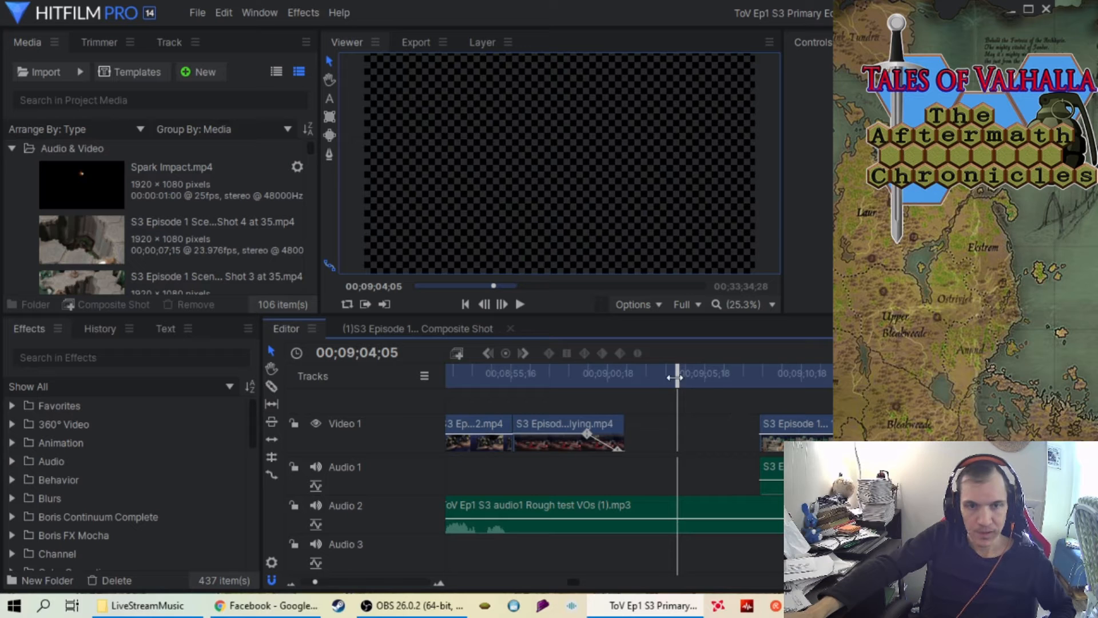
- Locate the flying clip around 00;08;56 in the primary edit and survey the timeline surrounding it
left_click_drag(677, 378, 526, 387)
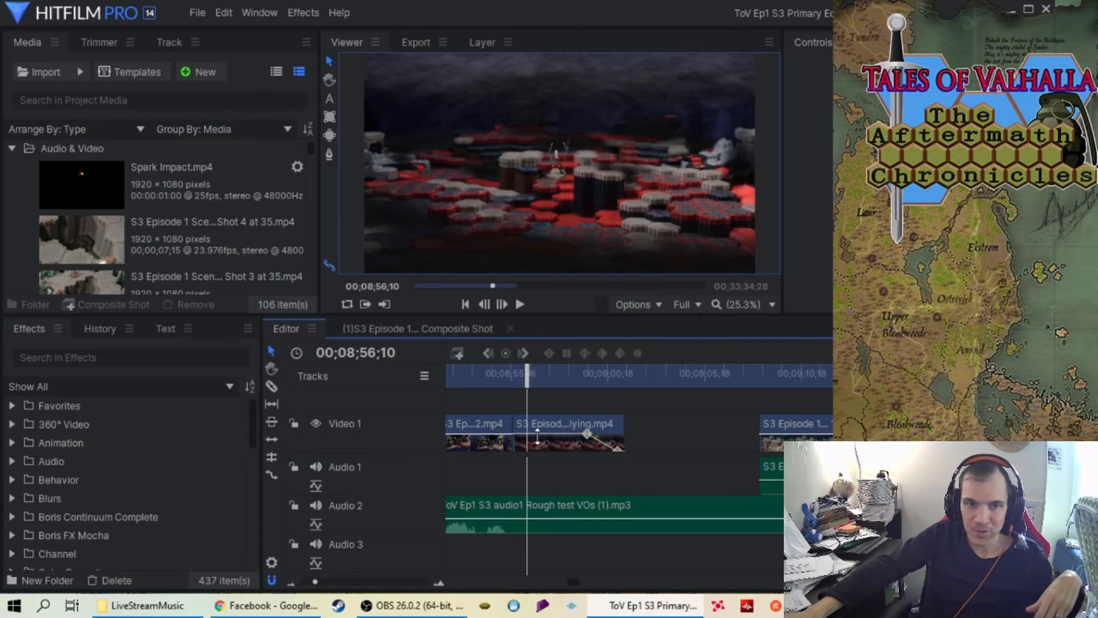
mouse_move(522, 377)
left_mouse_down()
mouse_move(507, 374)
mouse_move(572, 402)
mouse_move(526, 394)
left_mouse_up()
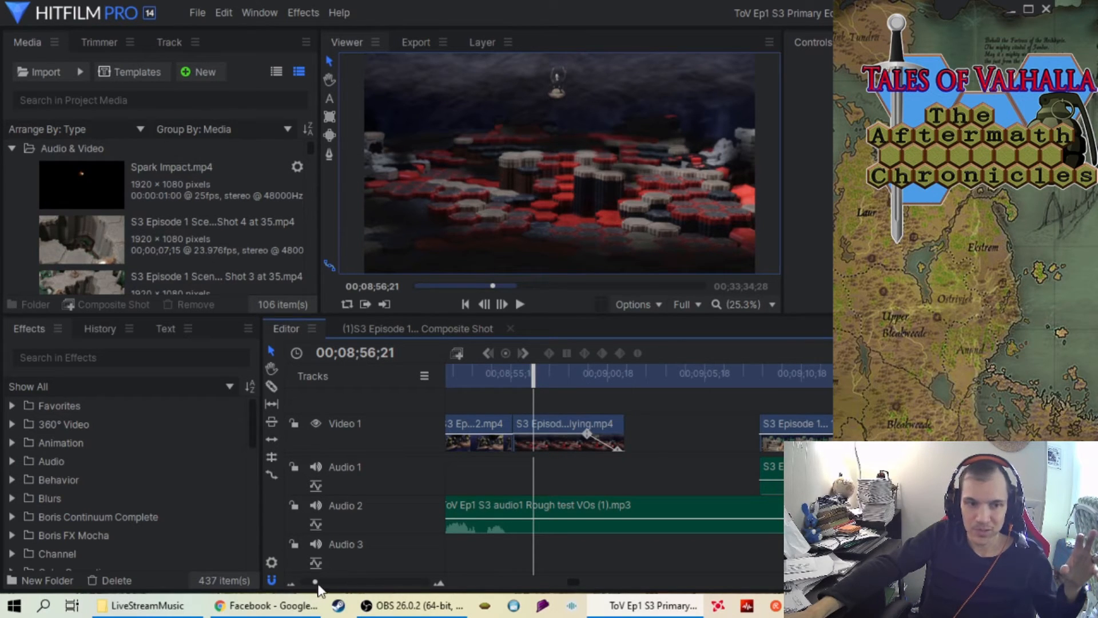
left_click_drag(316, 582, 300, 574)
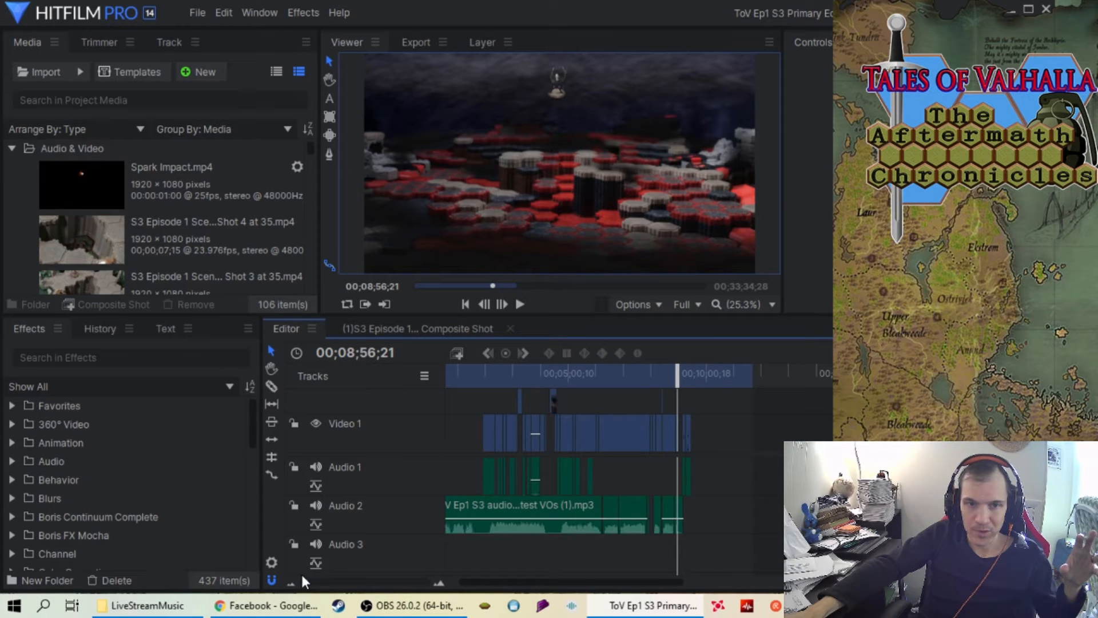
left_click_drag(670, 382, 692, 404)
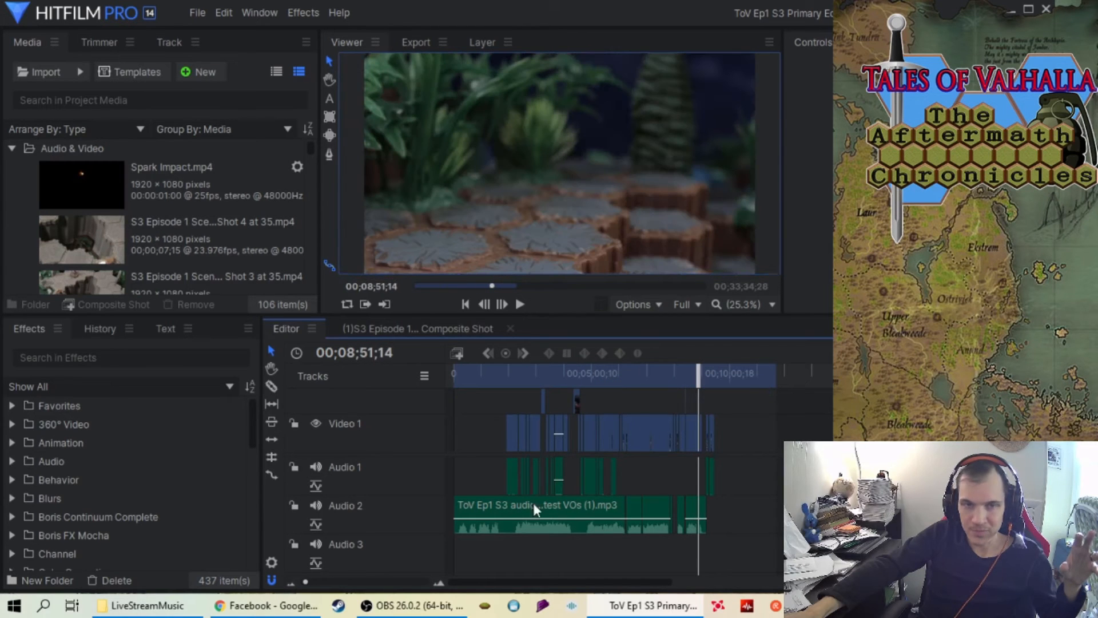
left_click(372, 582)
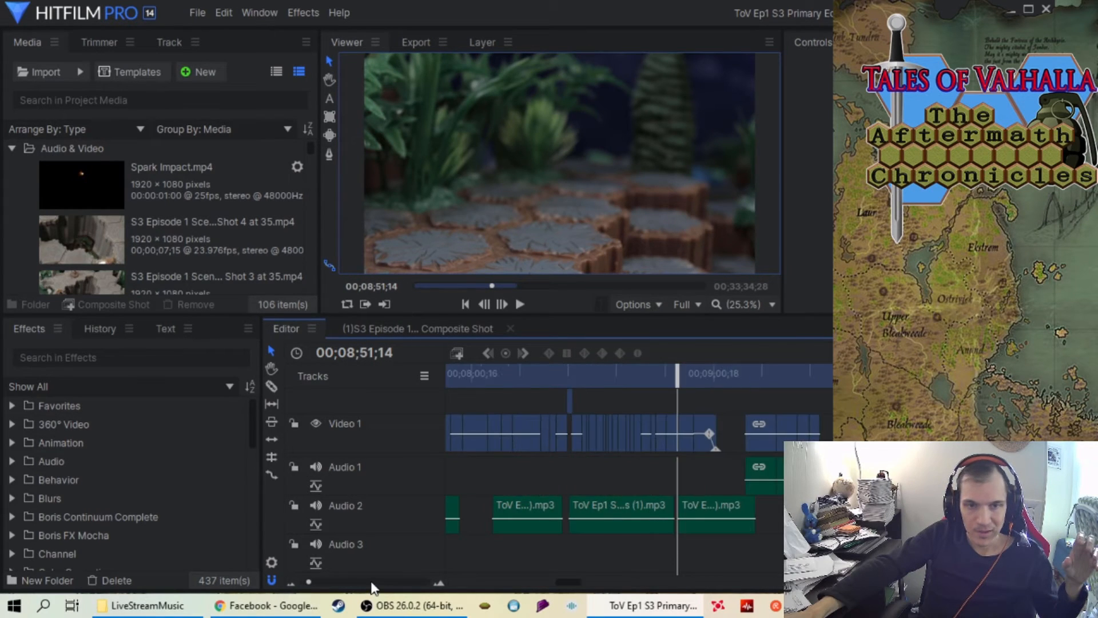
left_click(371, 582)
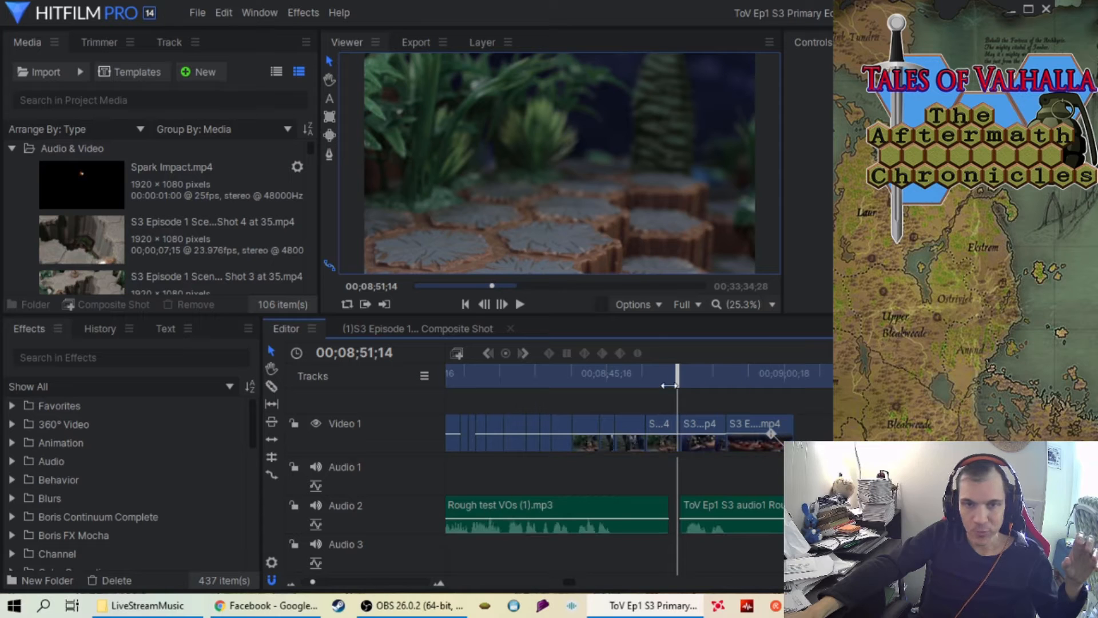
- Scrub the start of the flying clip around 00;08;56 to examine how the single miniature rises into frame
left_click_drag(684, 378, 732, 378)
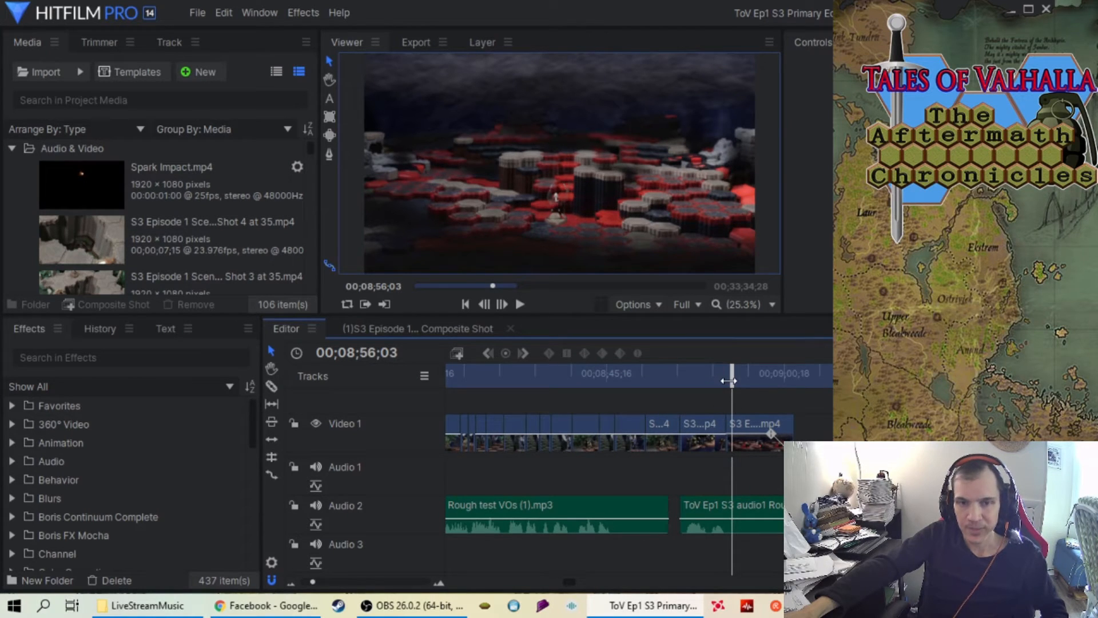
mouse_move(730, 380)
left_mouse_down()
mouse_move(782, 384)
mouse_move(722, 388)
mouse_move(732, 391)
left_mouse_up()
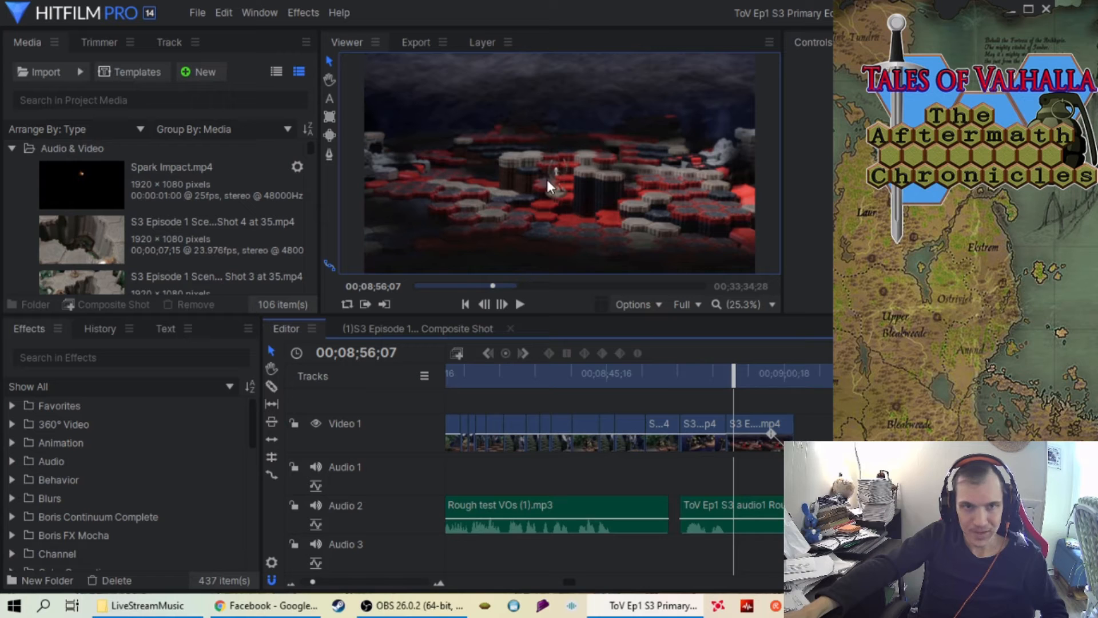
mouse_move(720, 370)
left_mouse_down()
mouse_move(741, 373)
mouse_move(715, 373)
mouse_move(725, 374)
left_mouse_up()
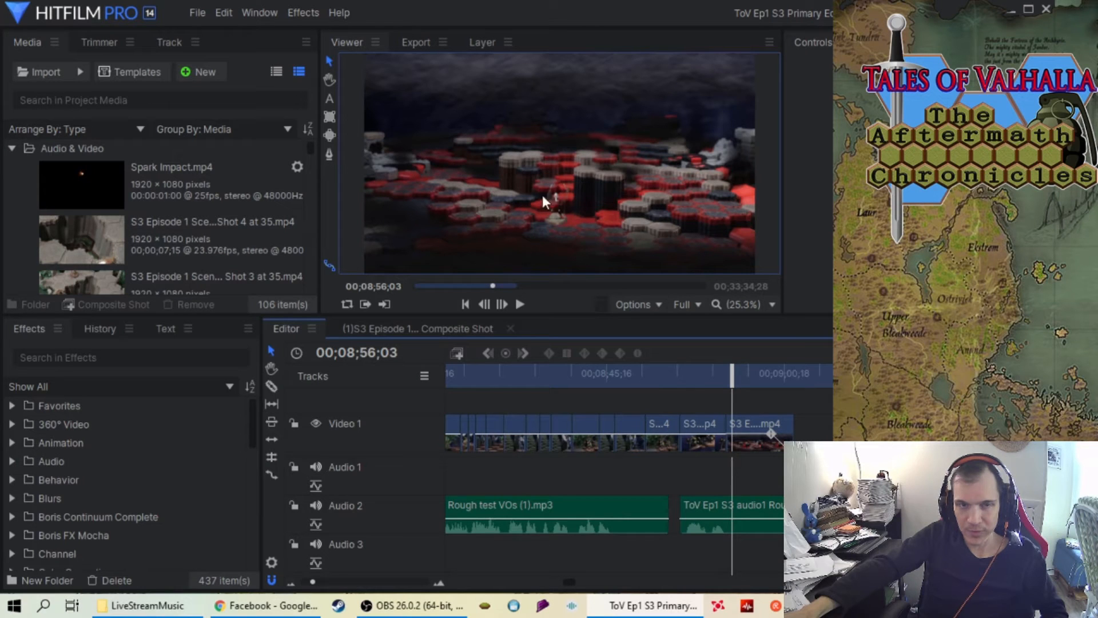
left_click_drag(731, 374, 726, 373)
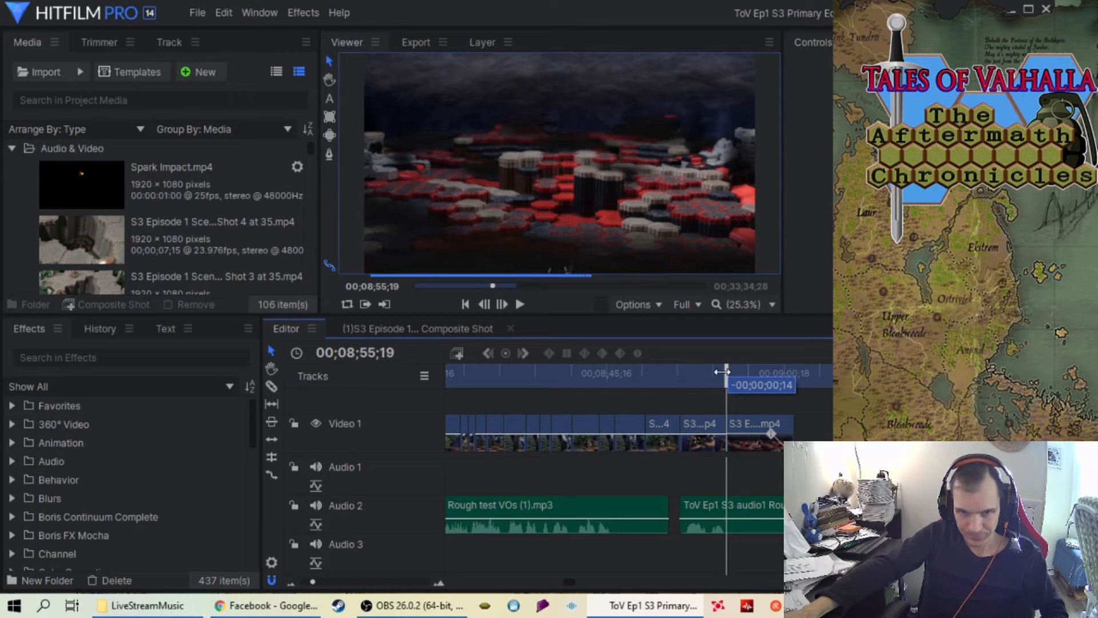
- Play the flying clip on Video 1 twice, running the second playback into its closing fade
left_click(520, 305)
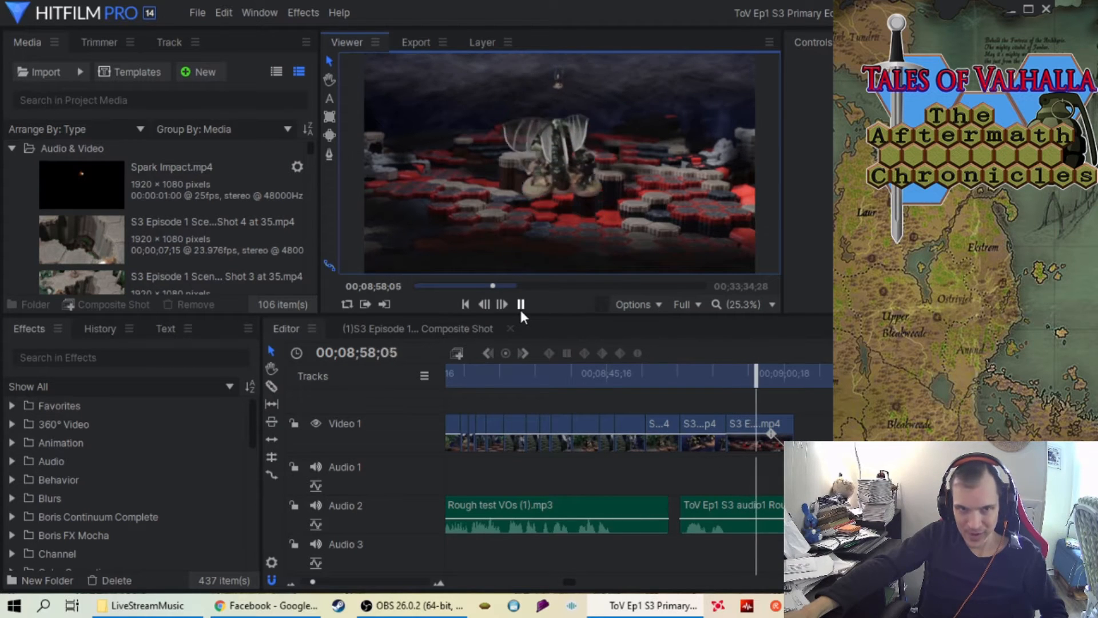
left_click(520, 308)
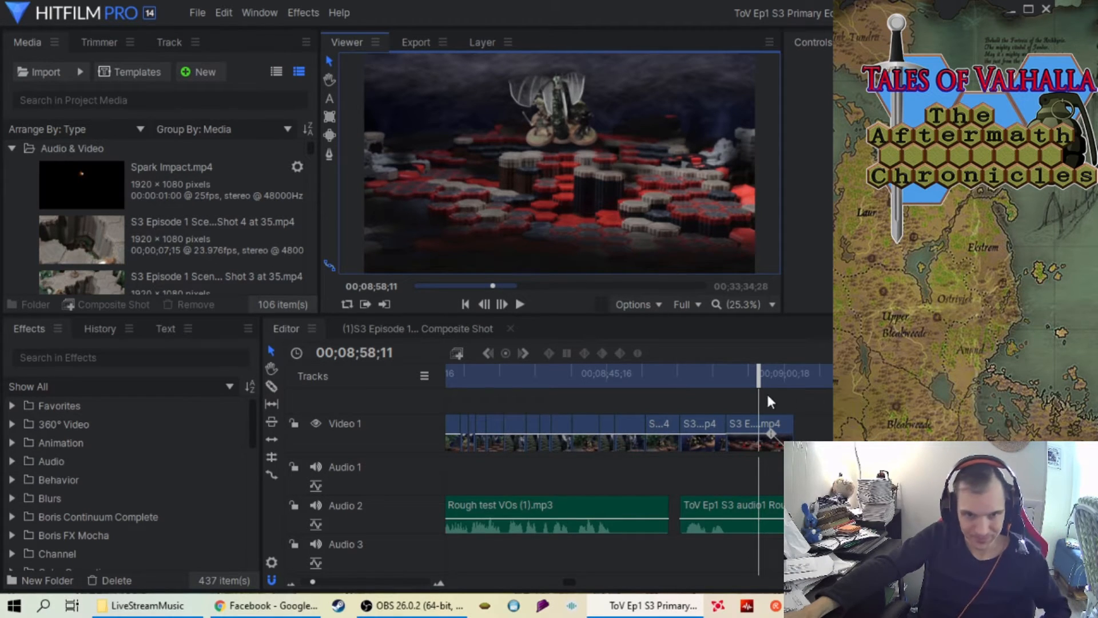
left_click_drag(758, 387, 732, 377)
left_click(518, 307)
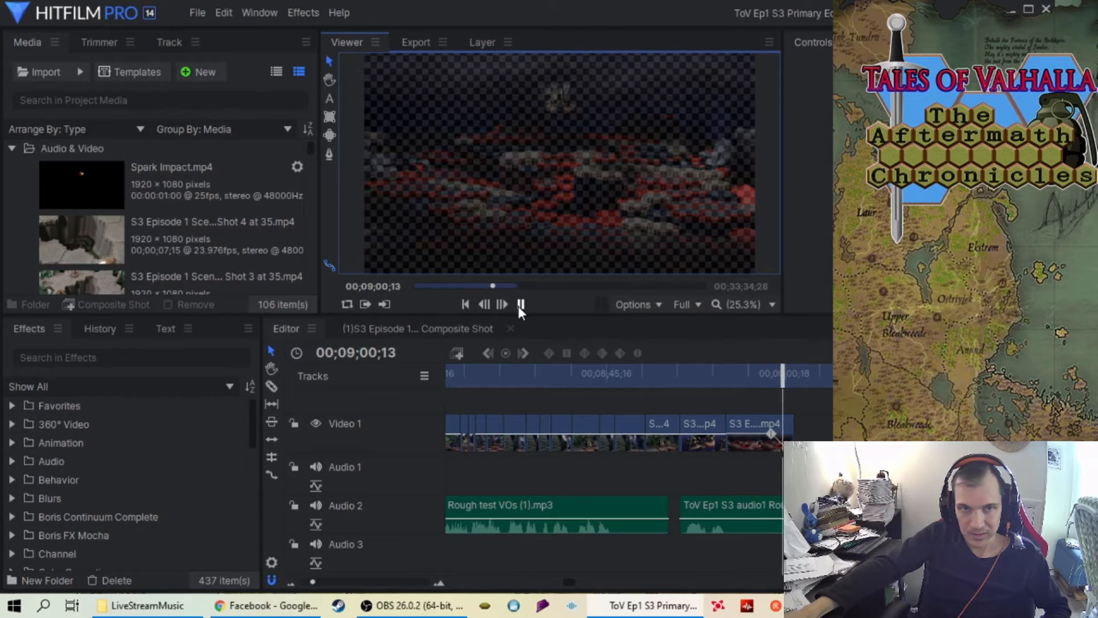
left_click(518, 307)
- Scrub back over the flying clip around 00;08;58 to examine the group of miniatures in mid-air
left_click_drag(790, 373, 762, 393)
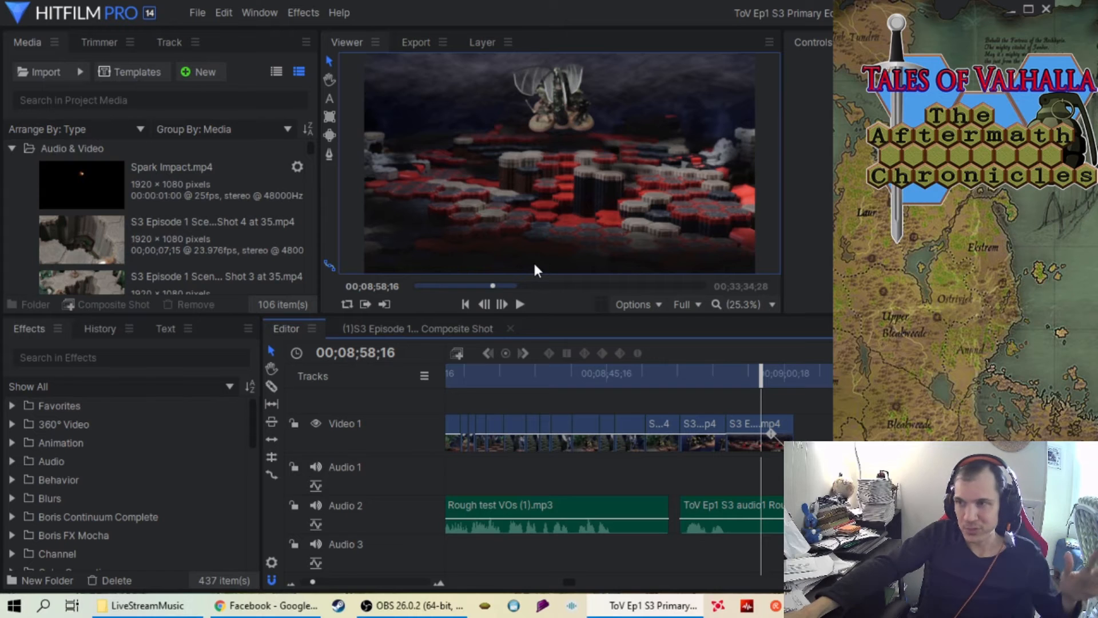
mouse_move(752, 373)
left_mouse_down()
mouse_move(723, 373)
mouse_move(761, 375)
left_mouse_up()
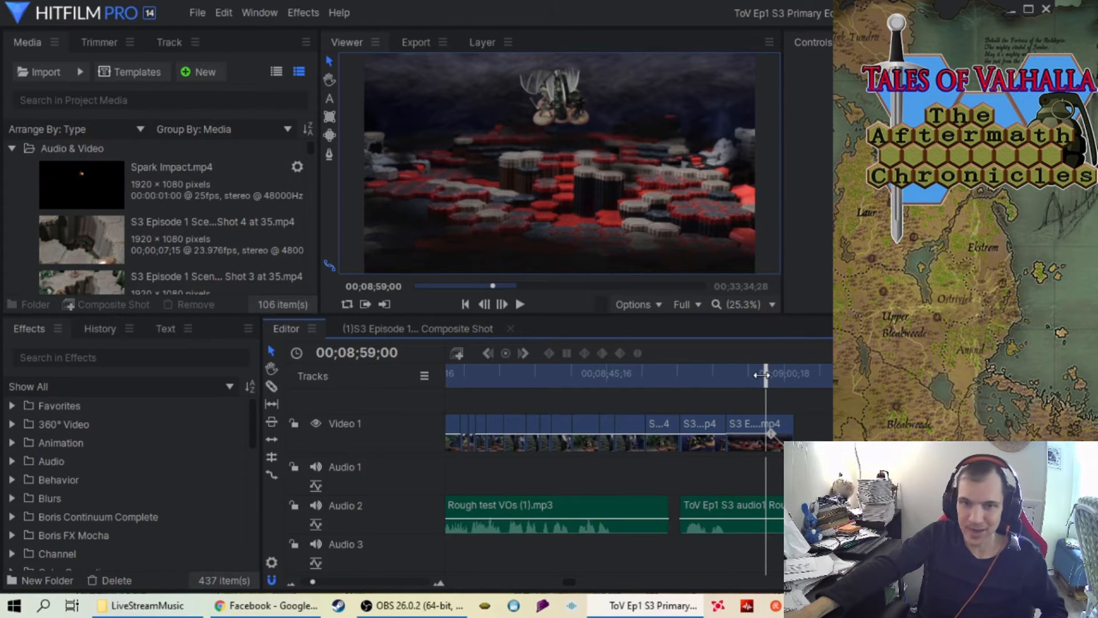
left_click_drag(760, 374, 738, 450)
- Play the run of clips following the flying clip on Video 1, from about 00;09;09 through to 00;09;26
left_click_drag(796, 375, 649, 449)
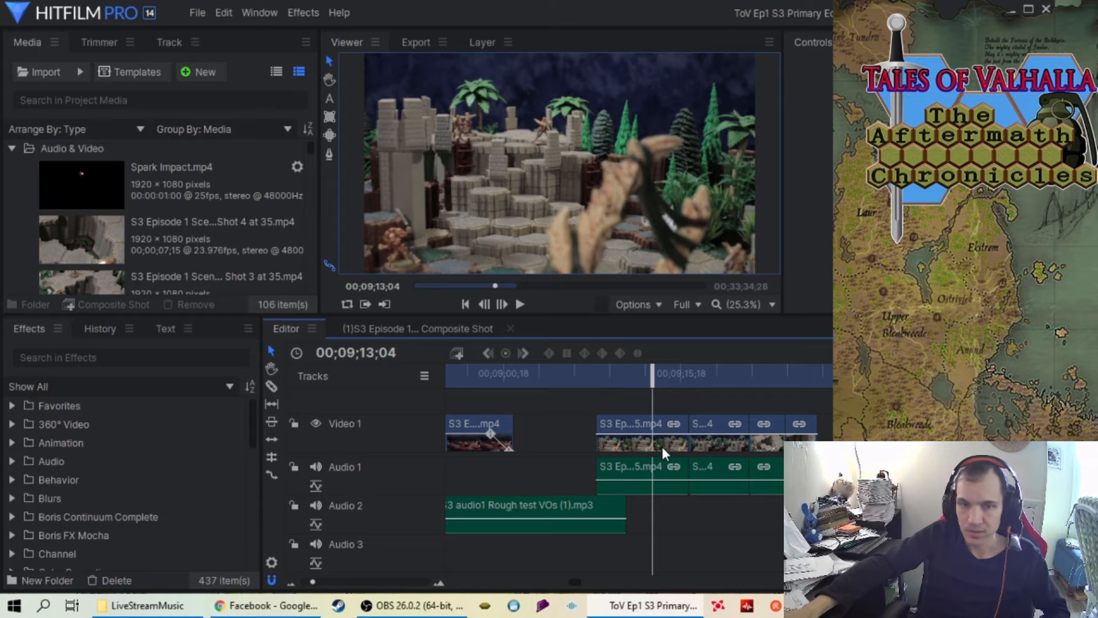
left_click_drag(653, 375, 608, 400)
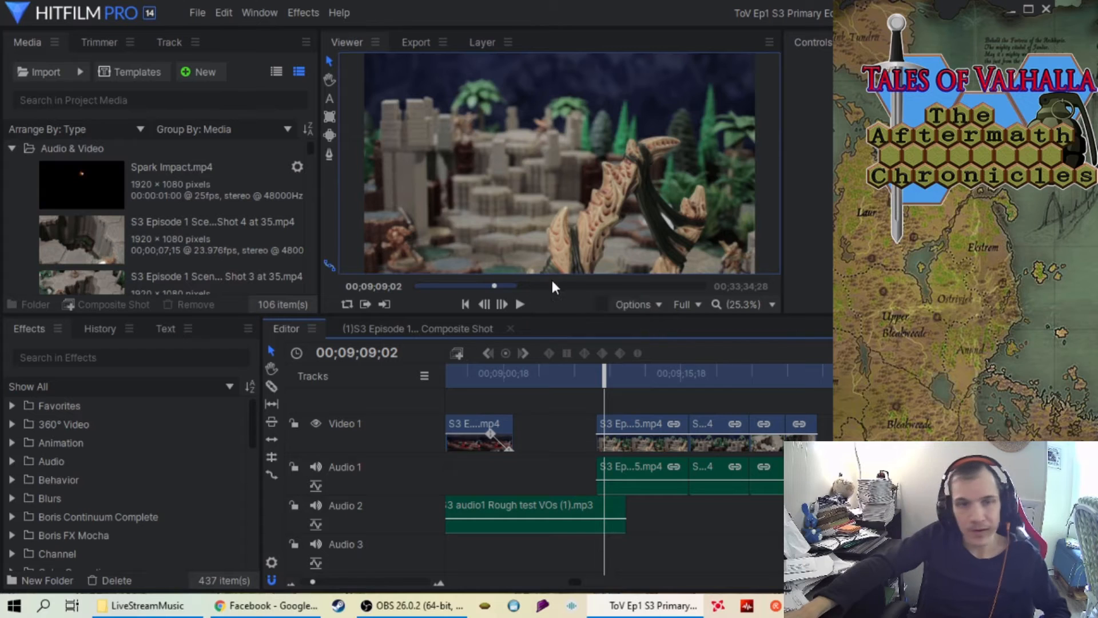
left_click(521, 305)
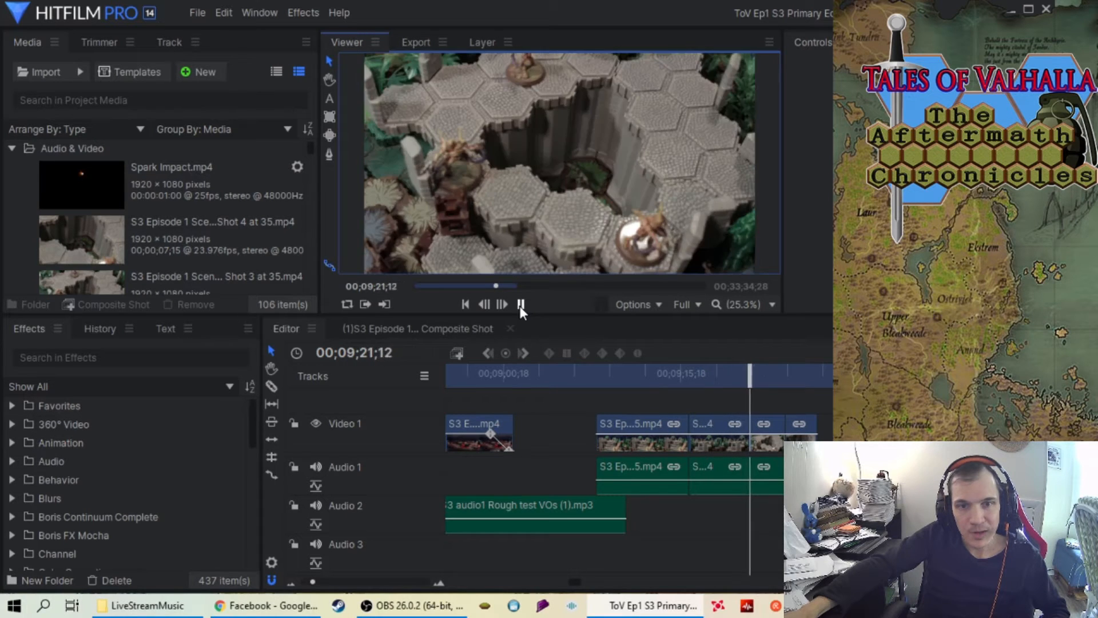
left_click(520, 307)
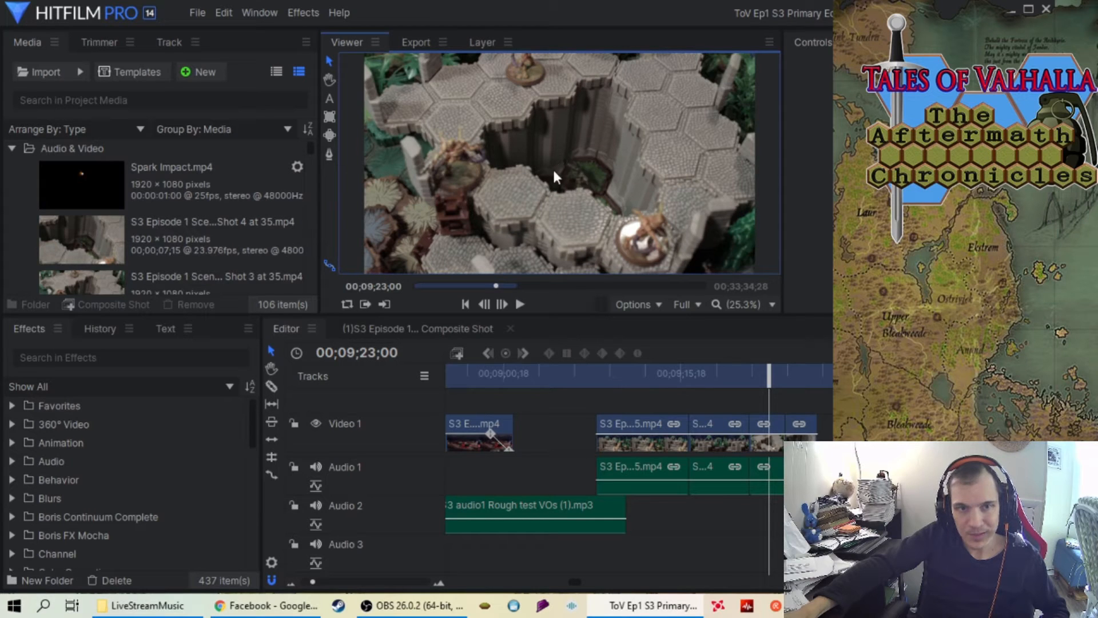
left_click(521, 305)
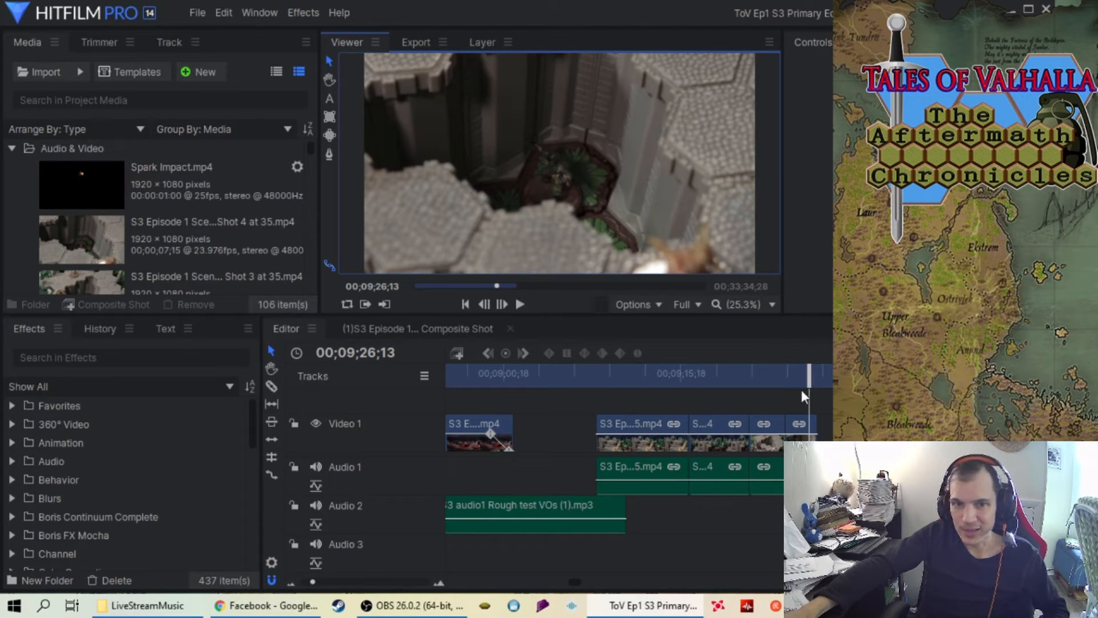
- Unlink the first clip after the gap on Video 1 (Shot 1 at 35) and delete its audio from Audio 1
left_click_drag(803, 378, 614, 386)
scroll(397, 586, "up", 3)
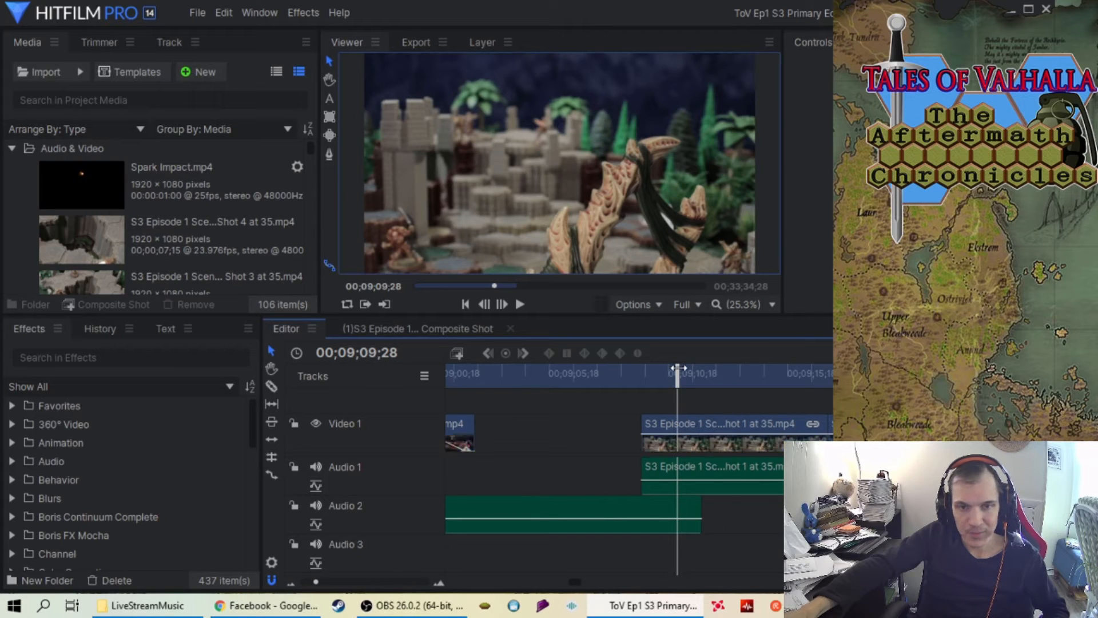
left_click_drag(678, 368, 704, 391)
scroll(373, 584, "down", 2)
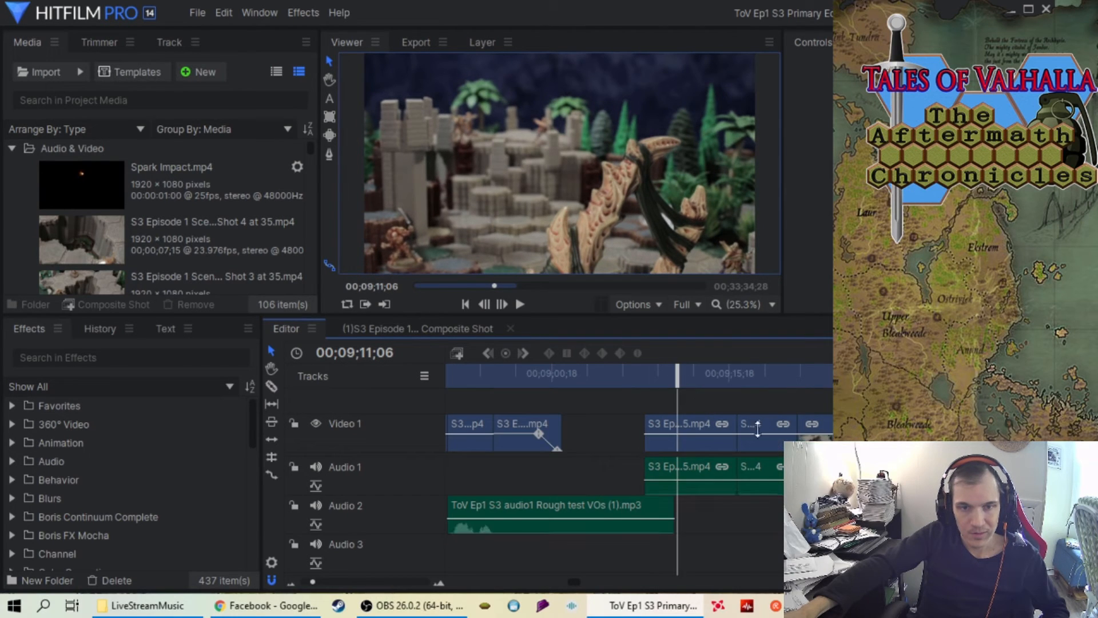
right_click(682, 424)
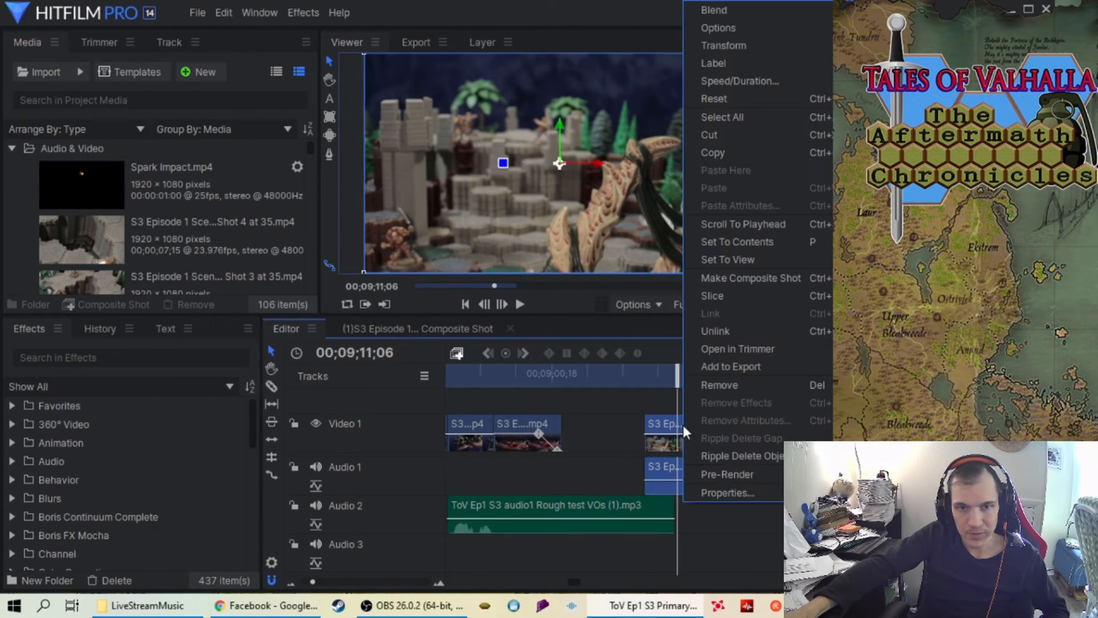
left_click(758, 330)
left_click(702, 471)
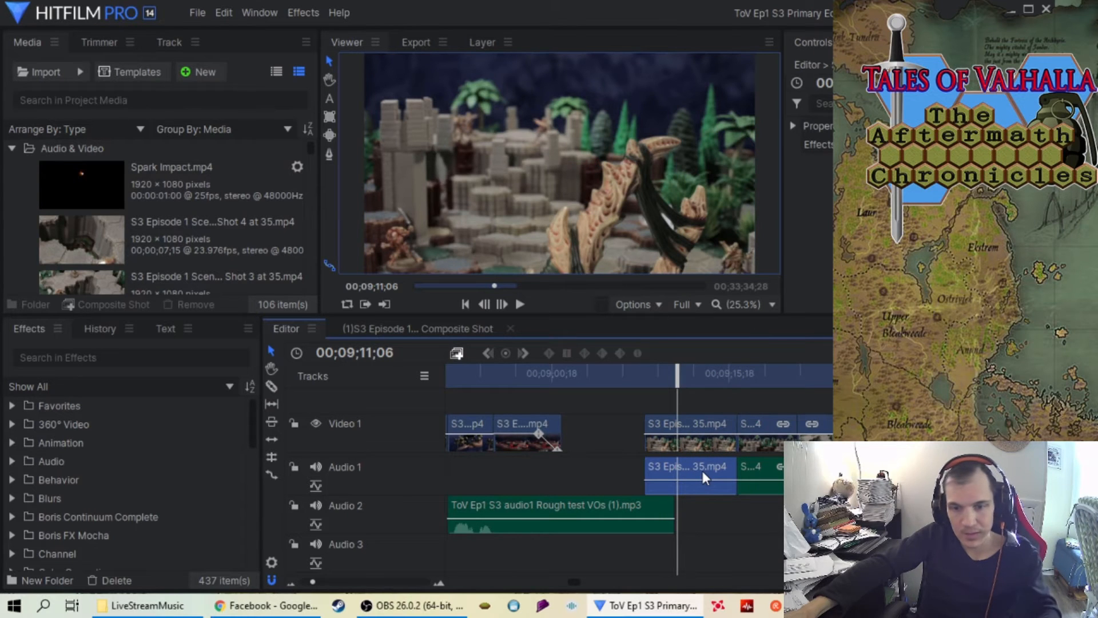
key("Delete")
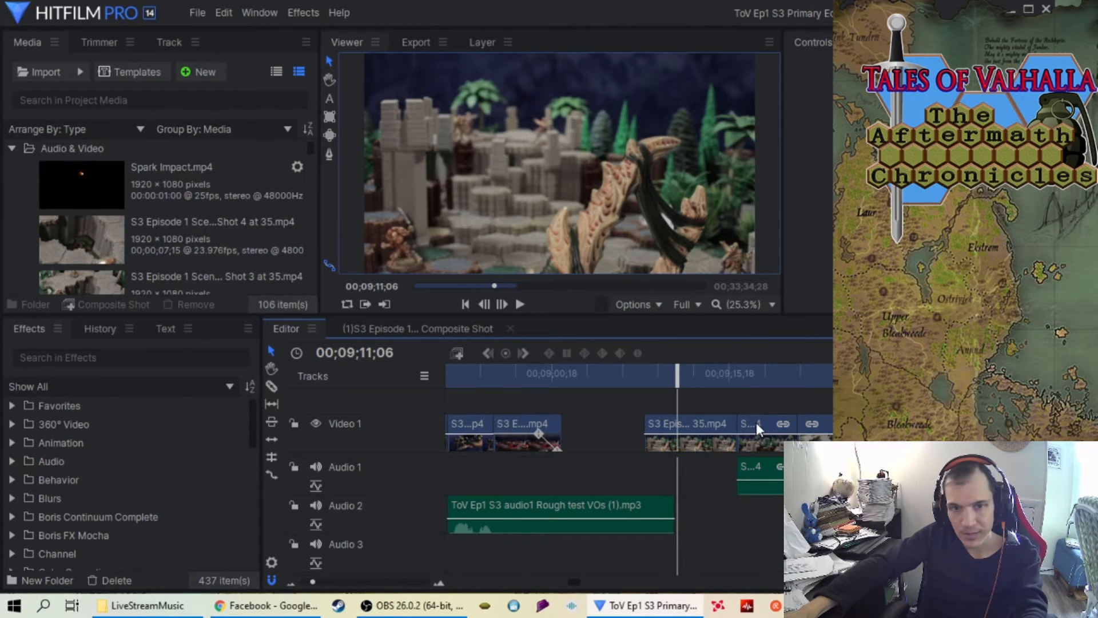
- Unlink the two clips following the Shot 1 clip on Video 1 and delete their audio from Audio 1
right_click(755, 422)
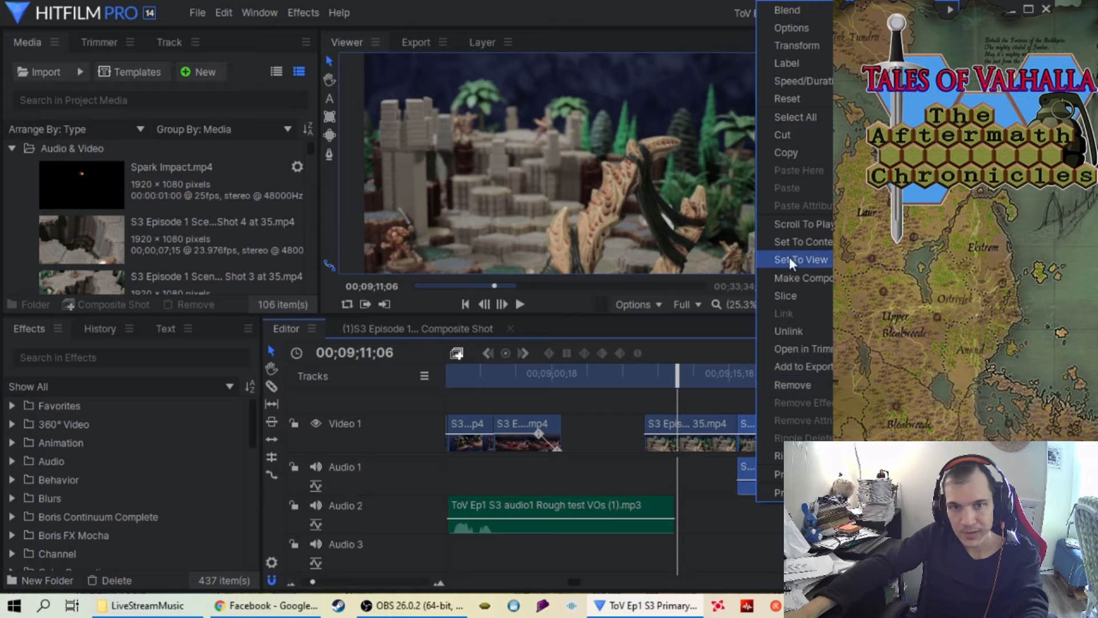
left_click(802, 331)
left_click(773, 466)
key("Delete")
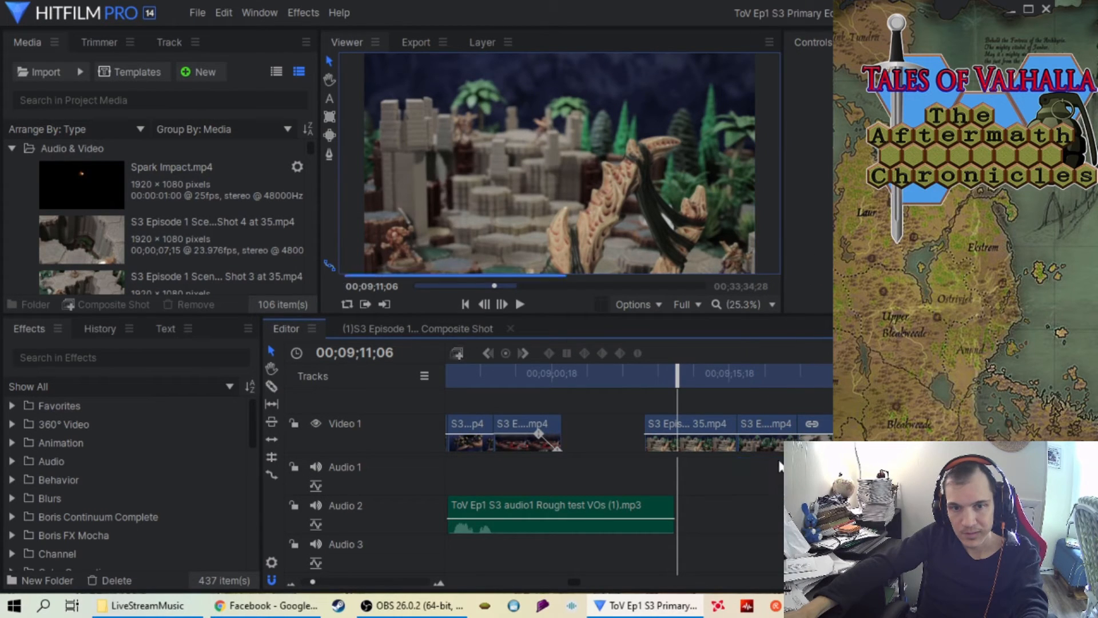
right_click(822, 423)
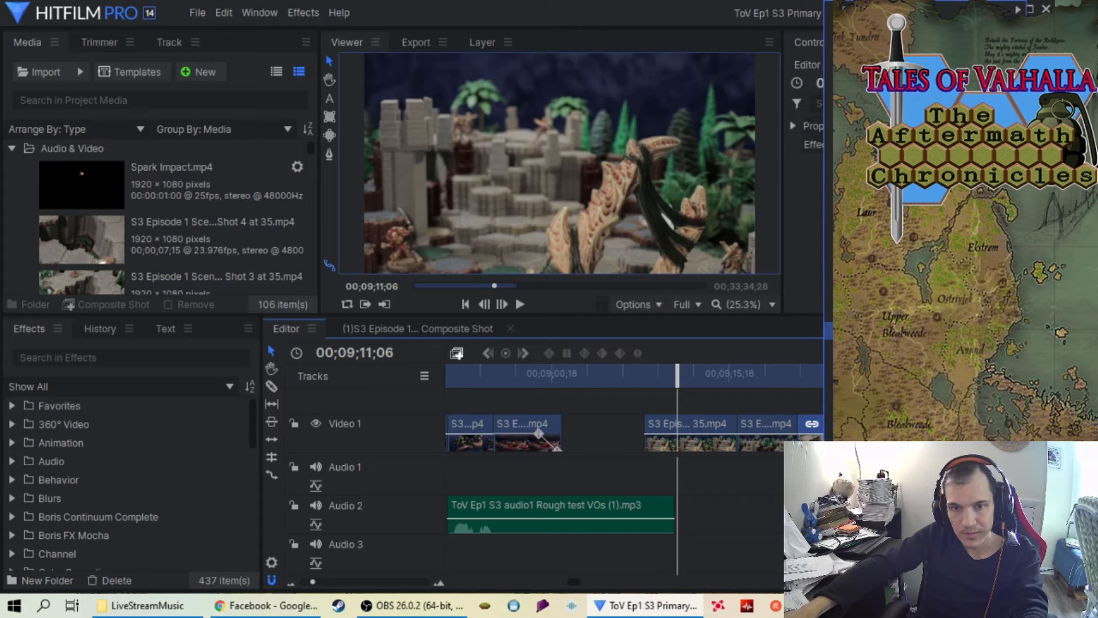
left_click(840, 330)
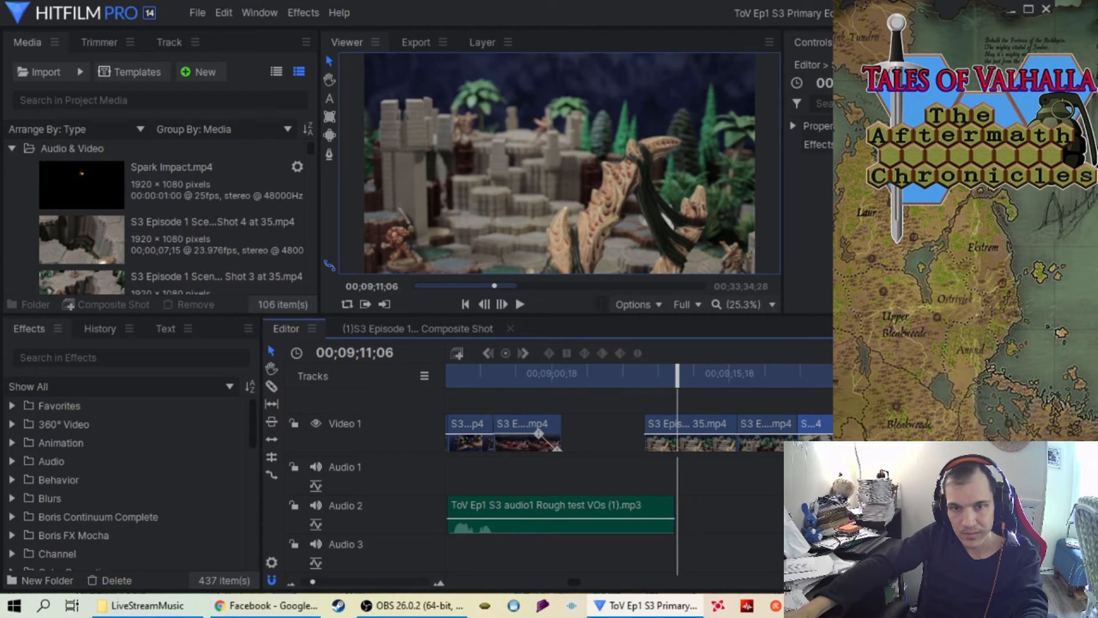
key("Delete")
key("Delete")
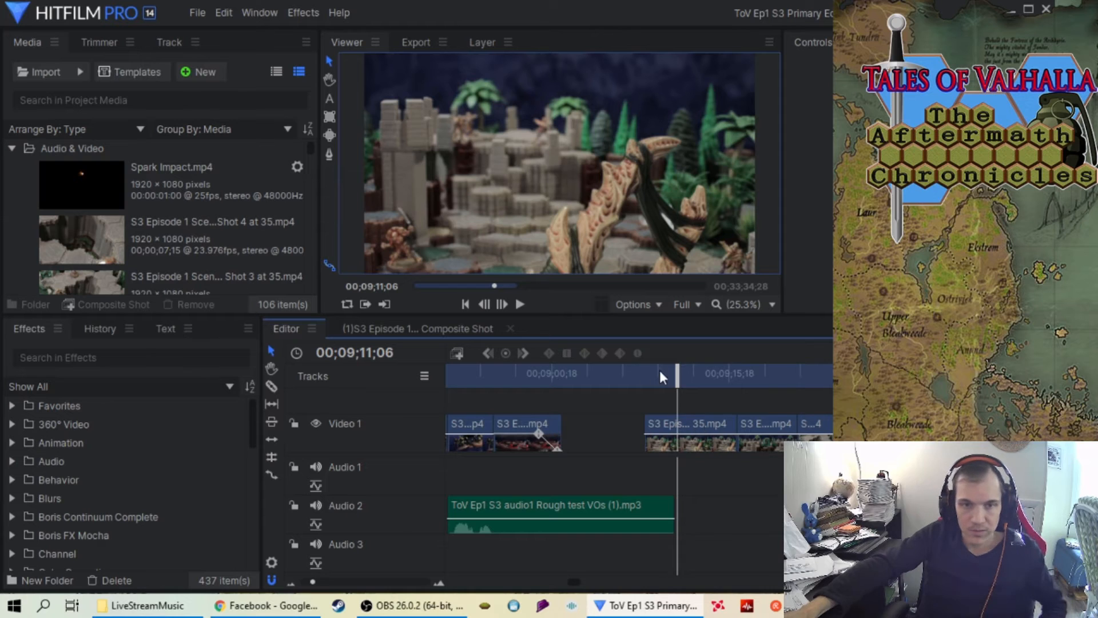
- Scrub the opening of the Shot 1 clip and trim its start to 00;09;10;04
left_click_drag(676, 377, 645, 380)
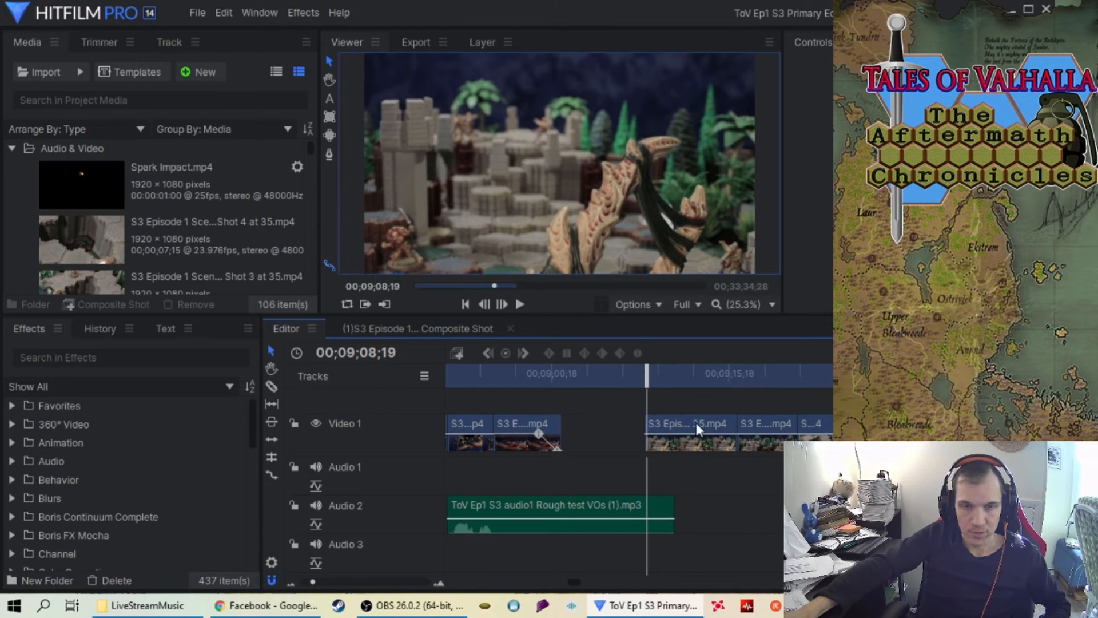
left_click_drag(646, 378, 655, 409)
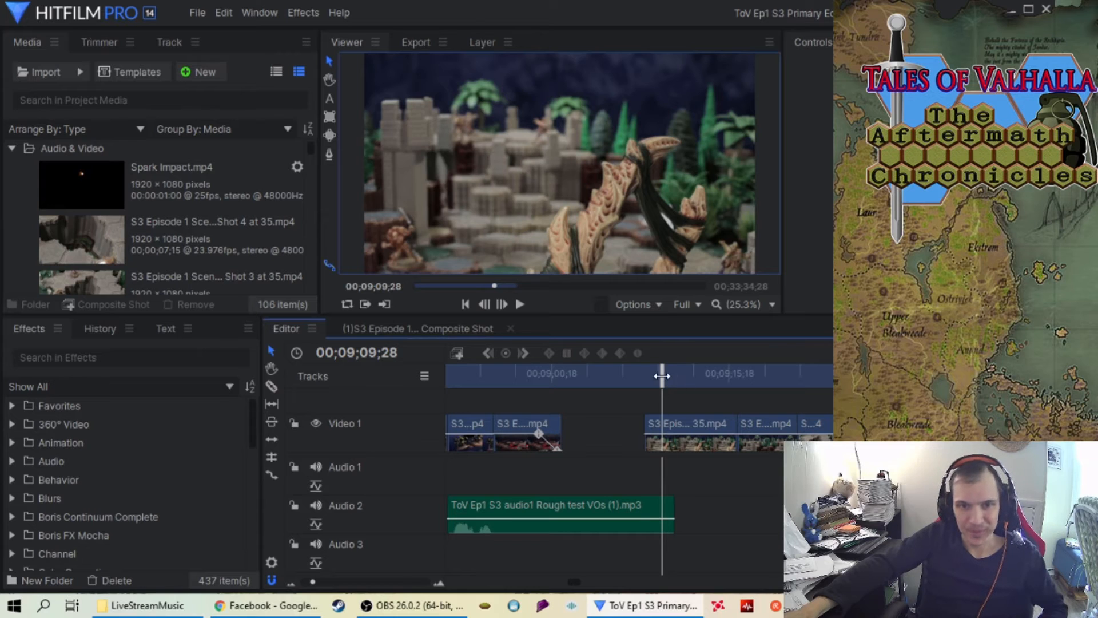
left_click_drag(662, 376, 726, 474)
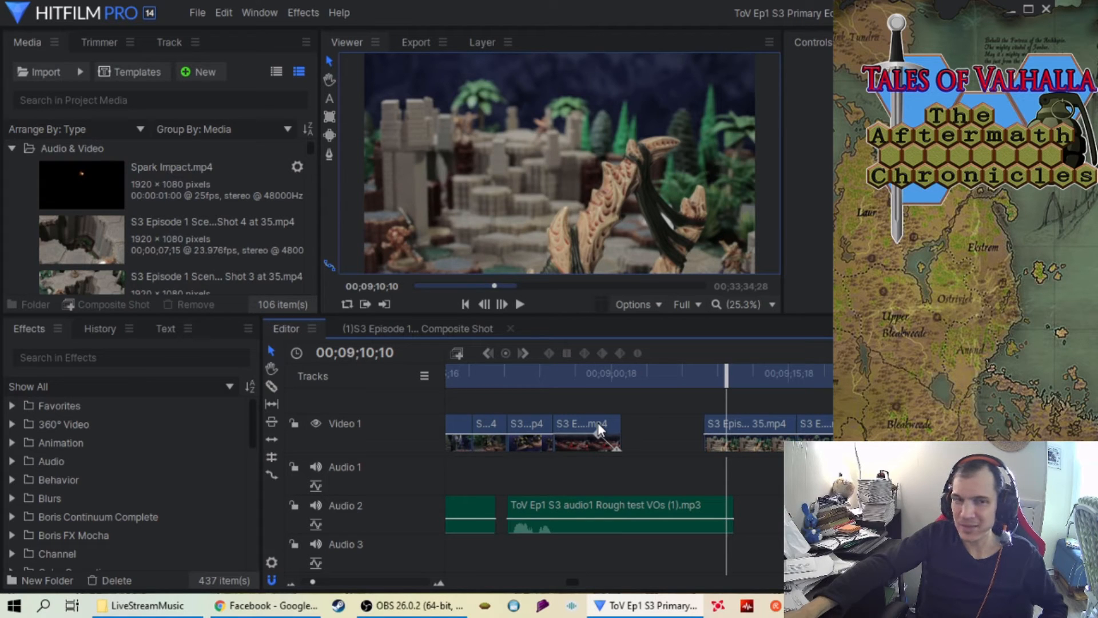
left_click_drag(723, 404, 730, 430)
left_click_drag(740, 373, 735, 432)
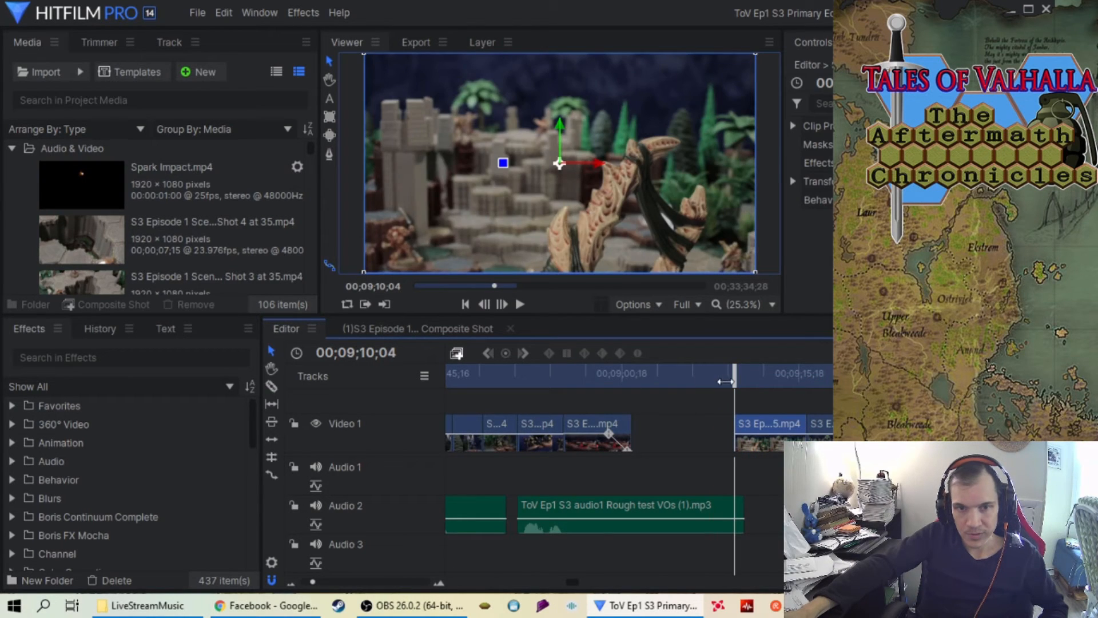
- Play through the end of the flying clip's fade and move the Shot 1 clip up to 00;09;01;19
left_click(600, 376)
left_click(523, 303)
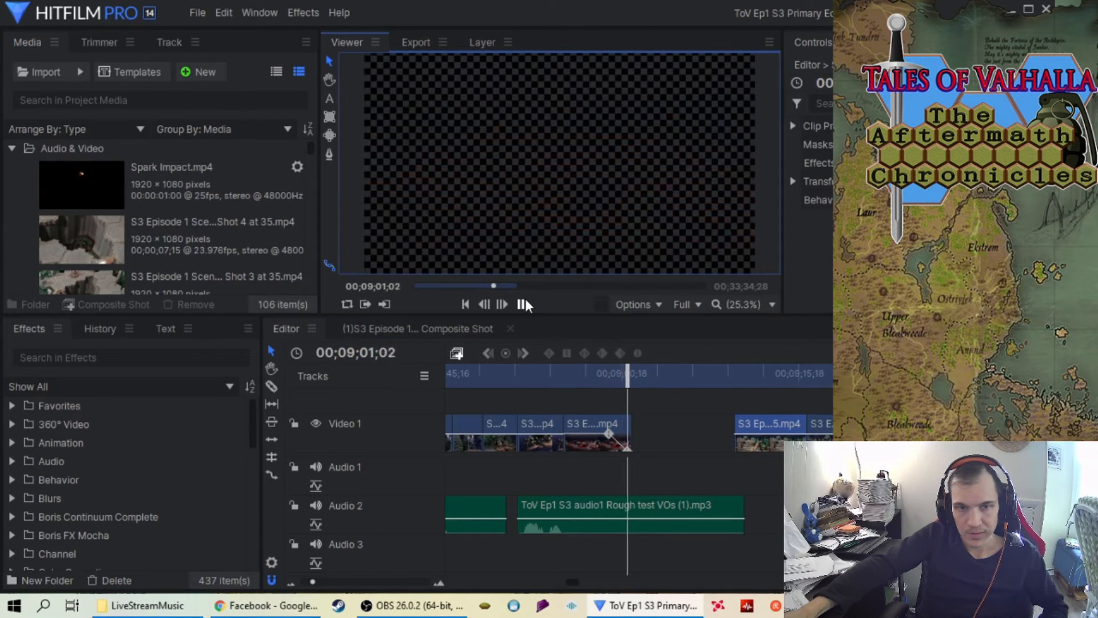
left_click(524, 301)
left_click_drag(772, 423, 674, 434)
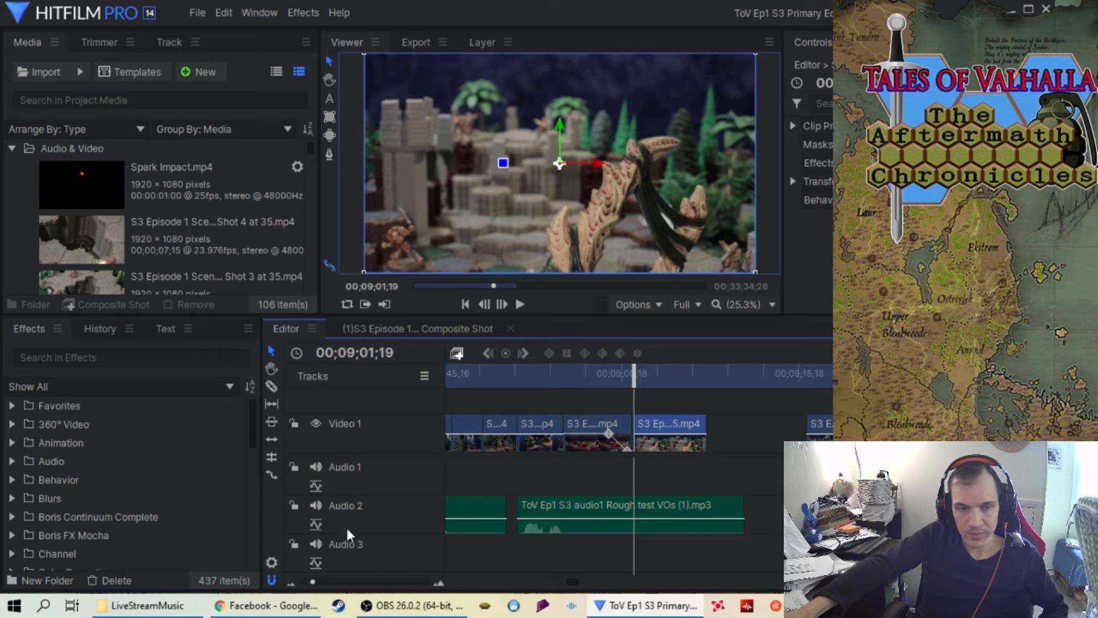
- Play the transition out of the flying clip, shift the Shot 1 clip slightly later on Video 1, and replay the transition
left_click(406, 582)
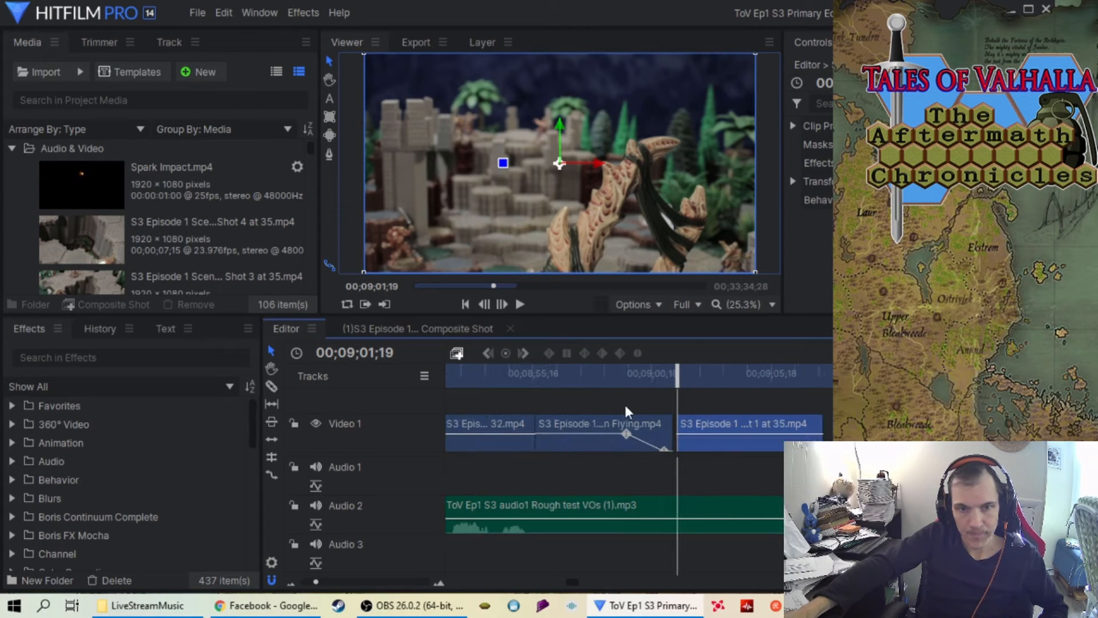
left_click(649, 374)
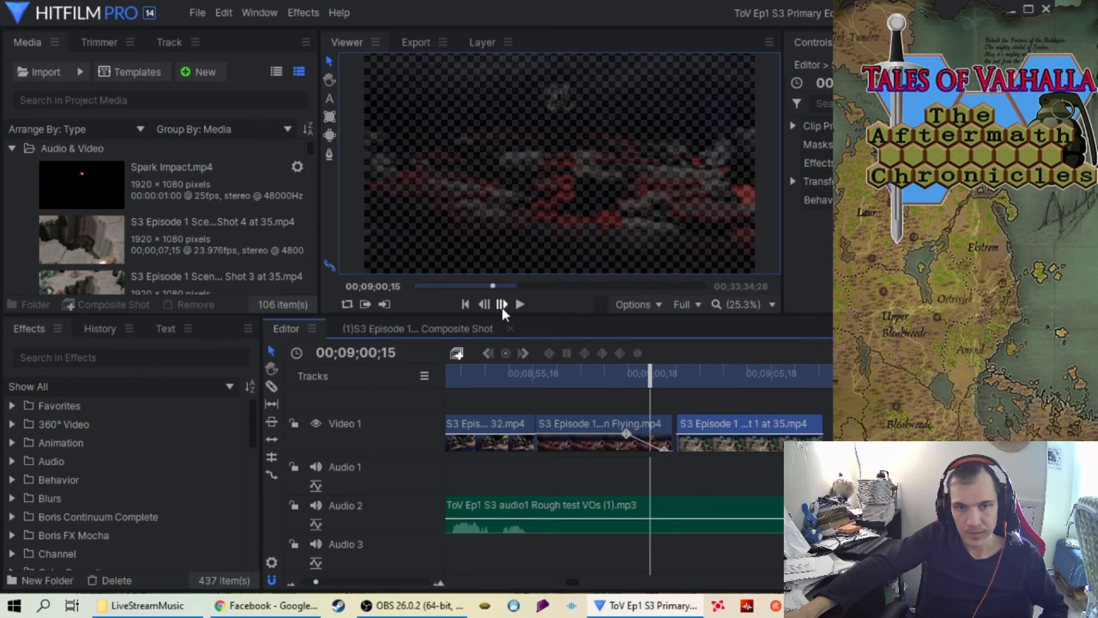
left_click(520, 308)
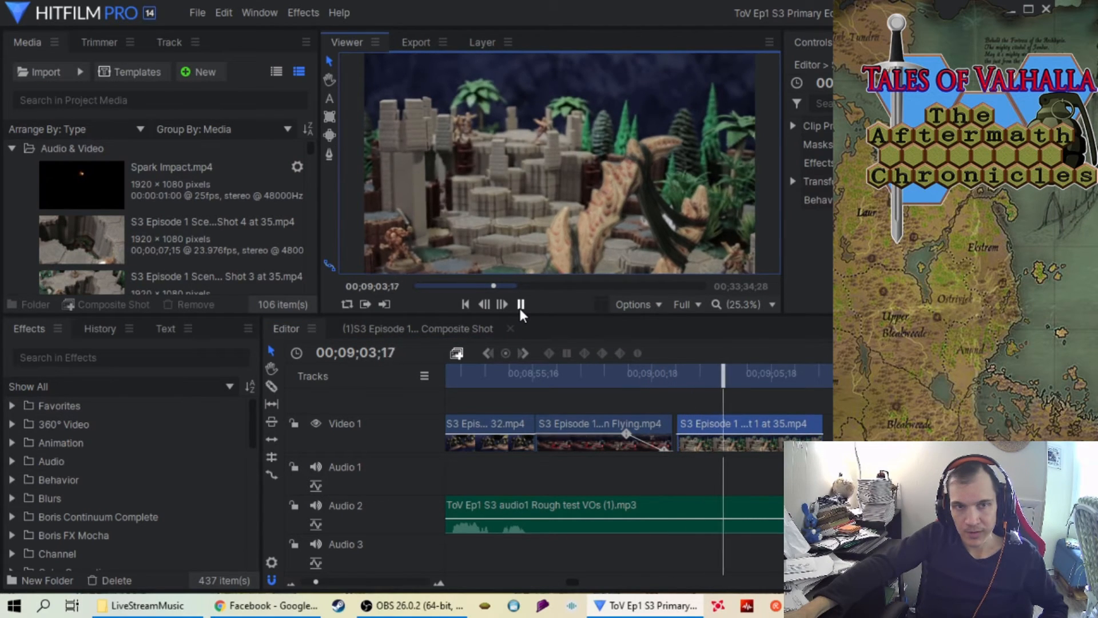
left_click(520, 307)
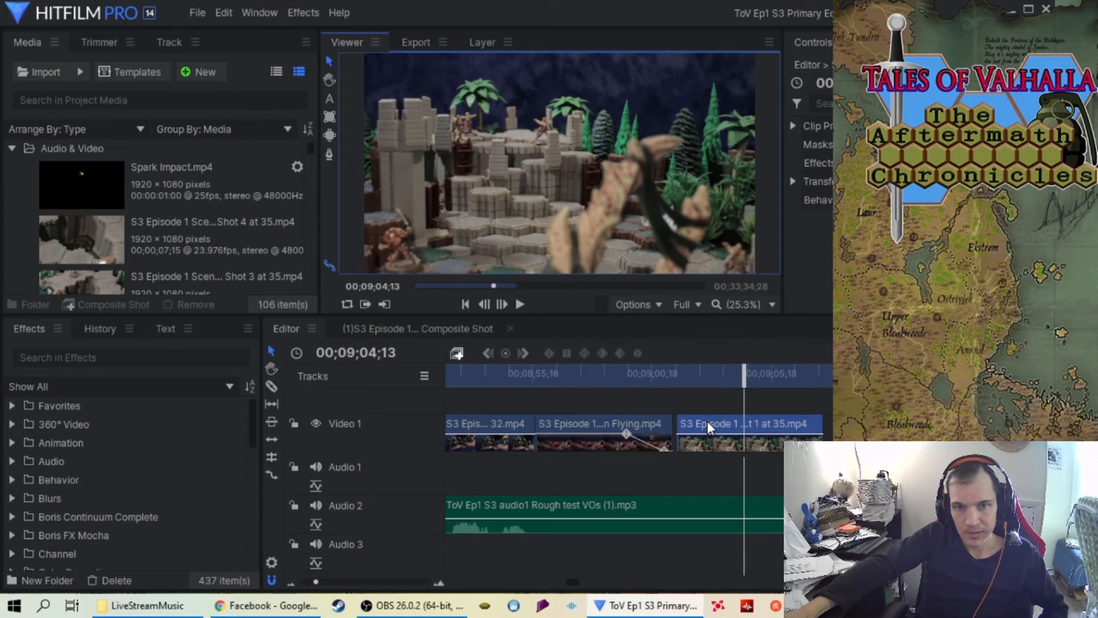
left_click_drag(707, 420, 684, 422)
left_click_drag(745, 376, 668, 373)
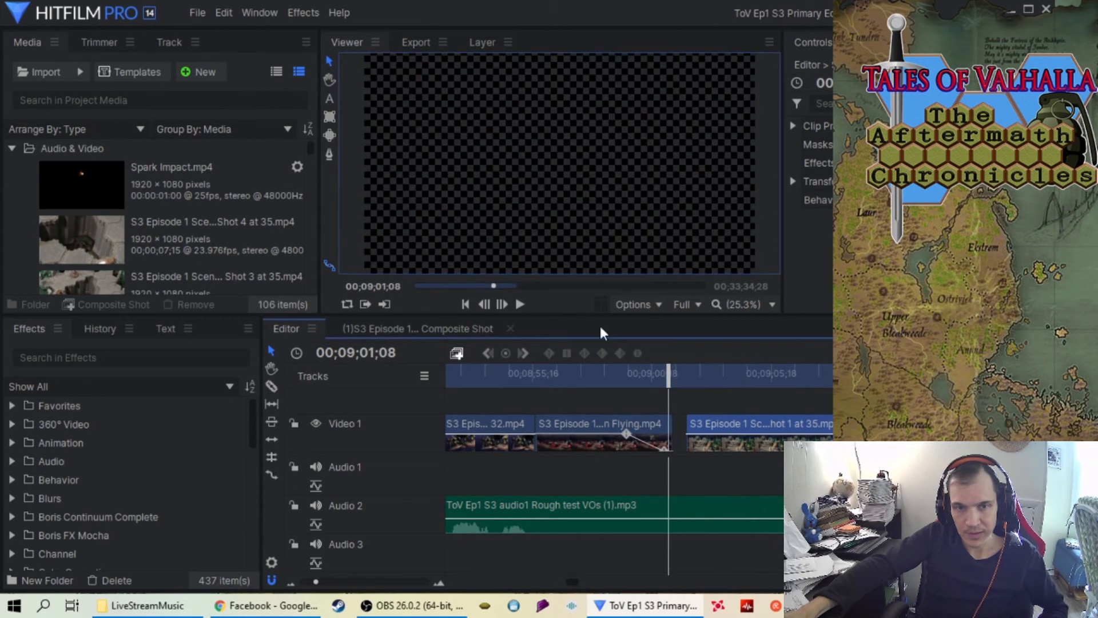
left_click(520, 309)
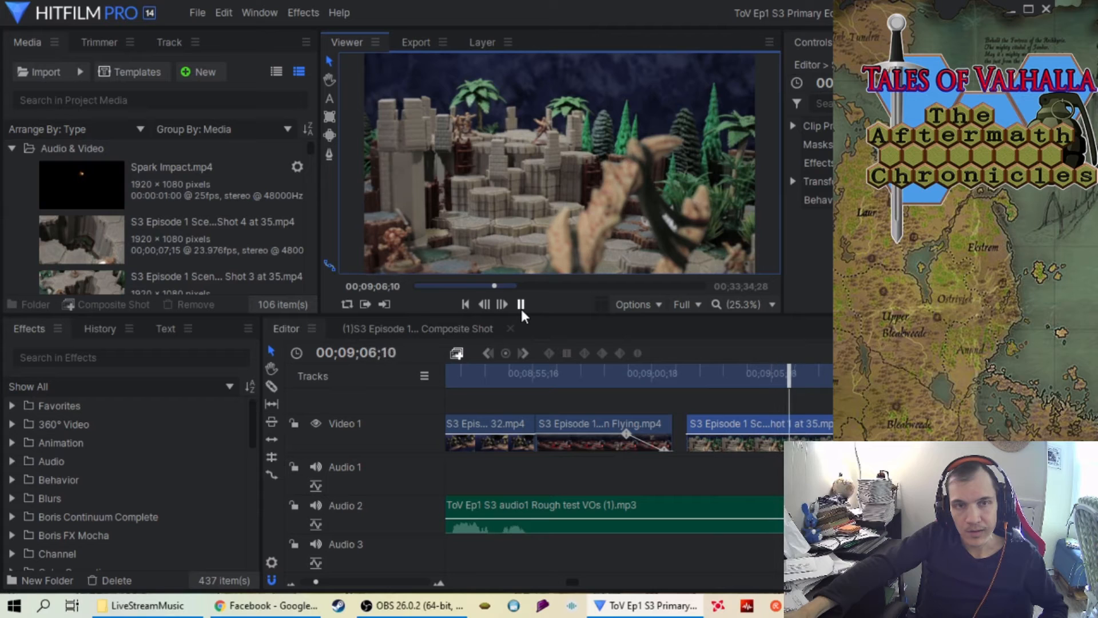
left_click(520, 308)
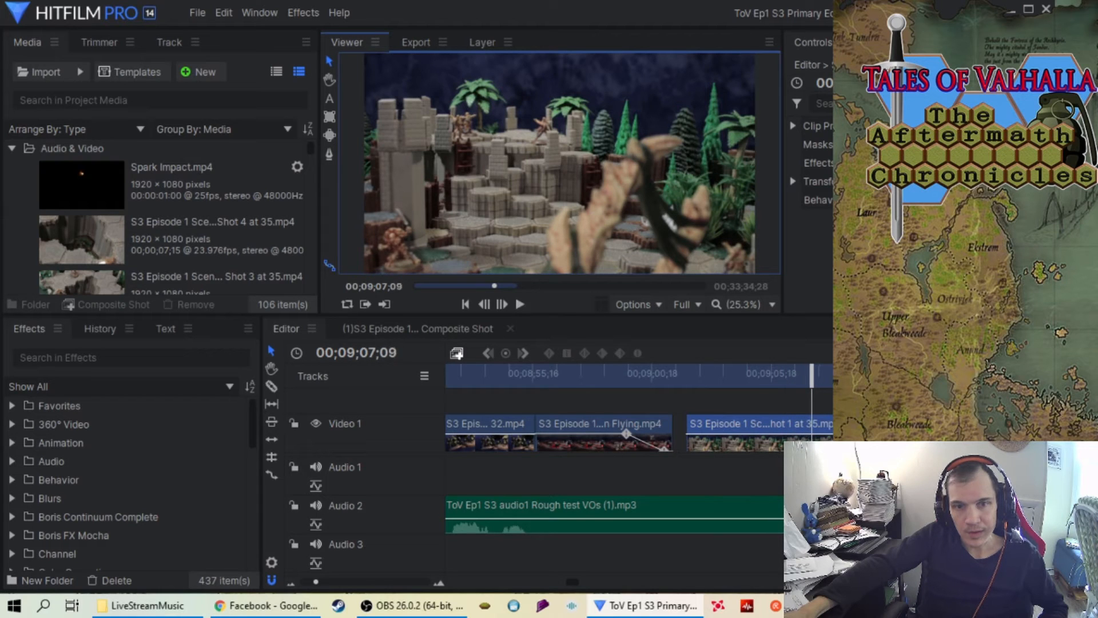
- Trim the end of the Shot 1 clip to just past 00;09;07;09 and move the next clip, at 25, close behind it
left_click_drag(811, 381, 816, 382)
left_click_drag(848, 435, 818, 436)
left_click_drag(818, 376, 740, 413)
left_click_drag(781, 425, 590, 422)
- Scrub and play the moved clip, at 25, from about 00;09;08;11 to examine the miniatures' movement
left_click(536, 374)
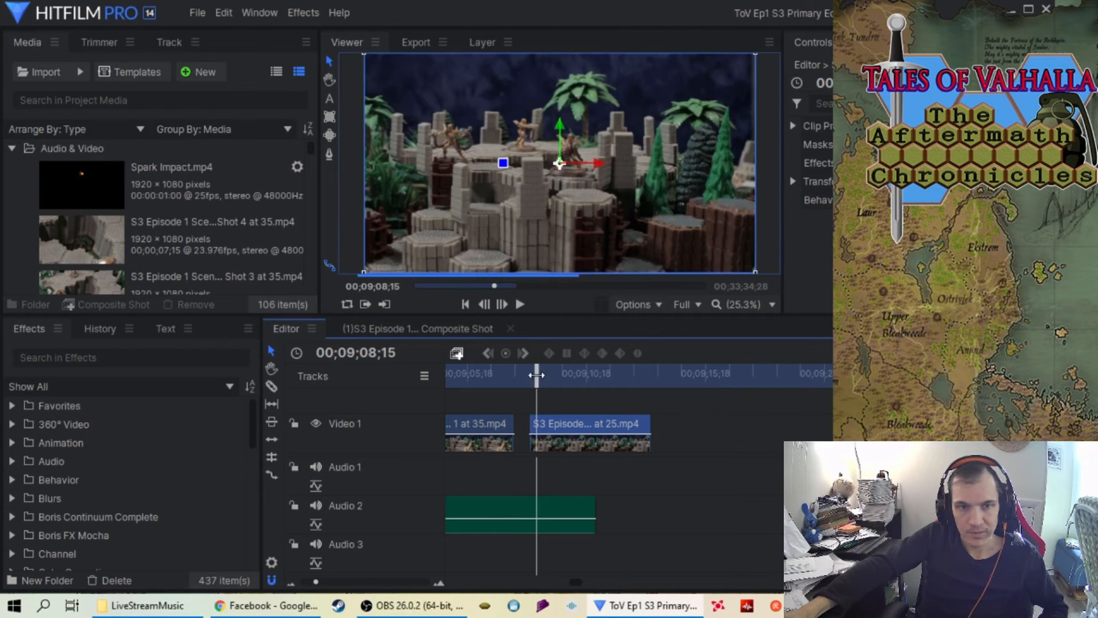
left_click_drag(543, 378, 541, 381)
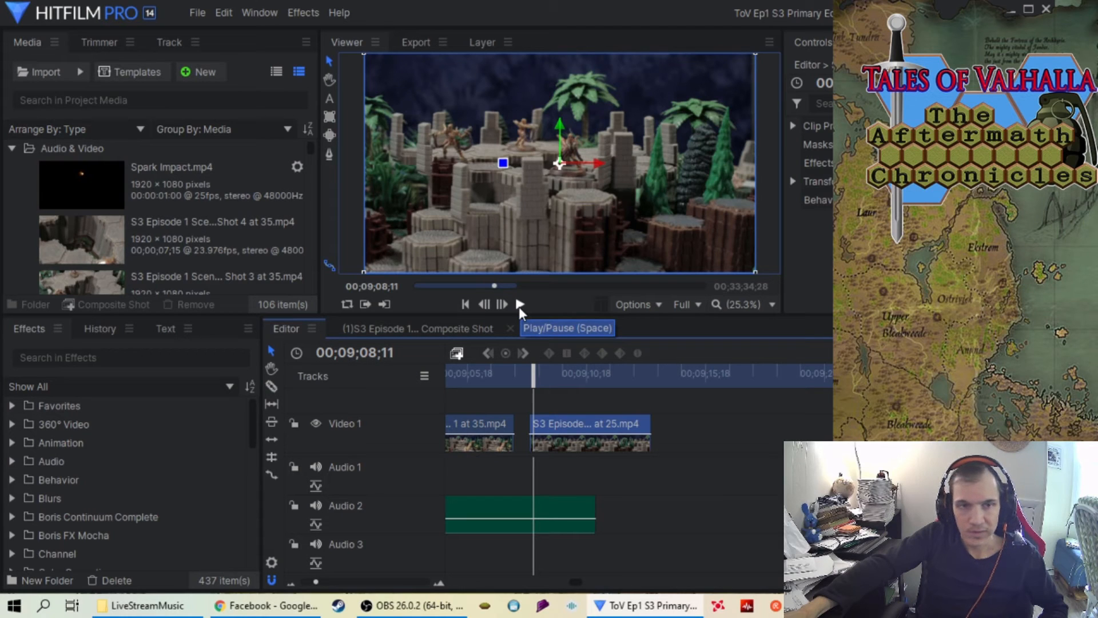
left_click(519, 305)
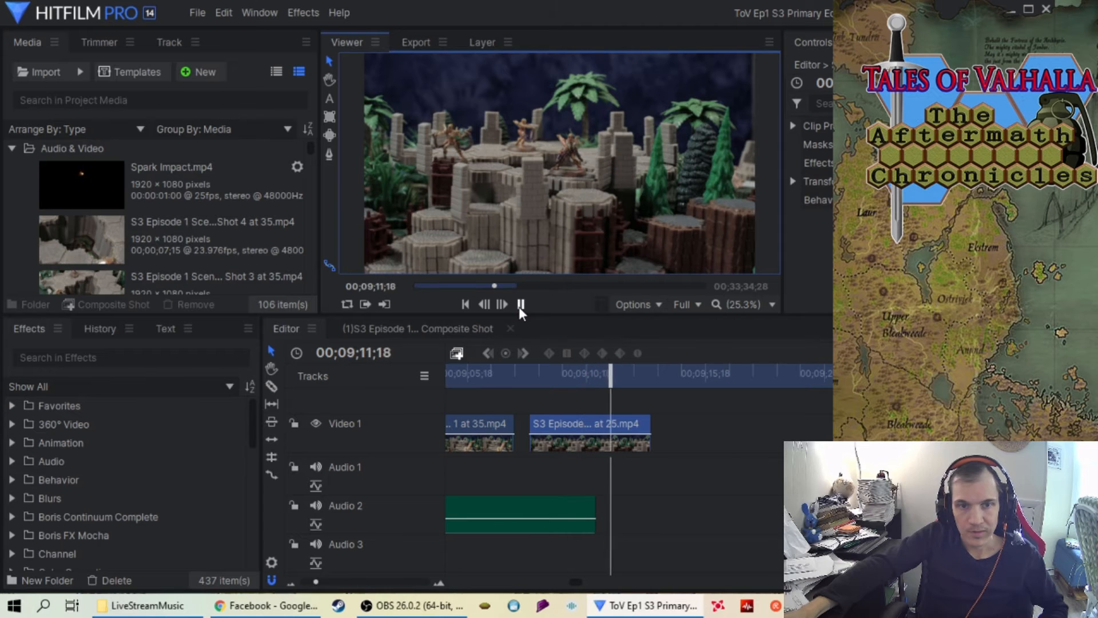
left_click(520, 306)
left_click_drag(624, 376, 547, 381)
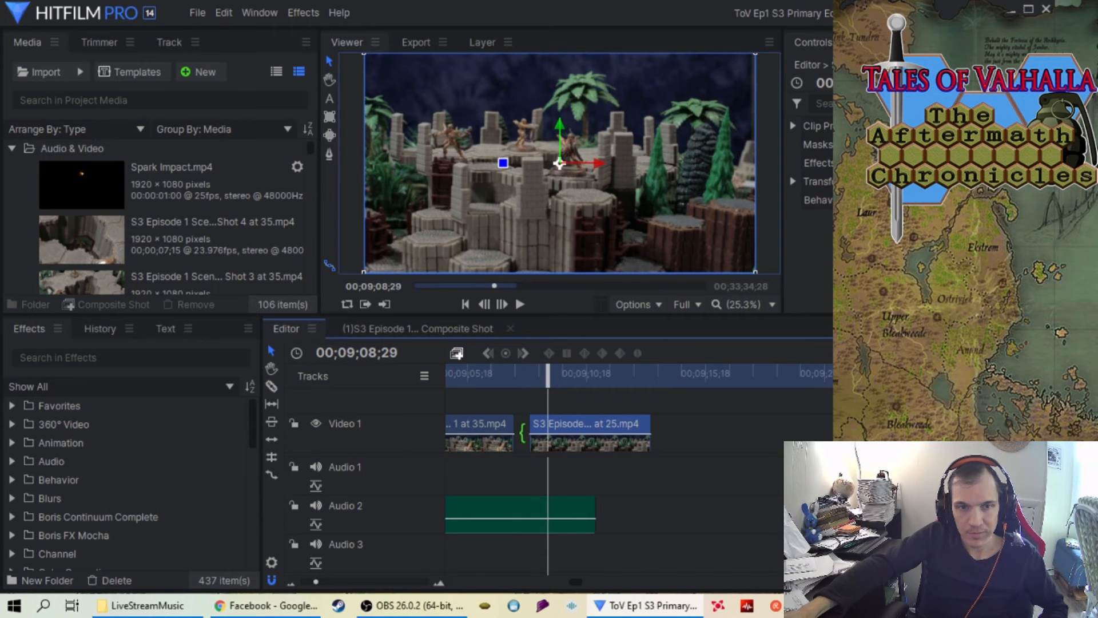
- Shorten the clip at 25, place it directly against the end of the Shot 1 clip, and play across the cut from 00;09;06;29
left_click_drag(522, 433, 540, 432)
left_click_drag(649, 426, 518, 427)
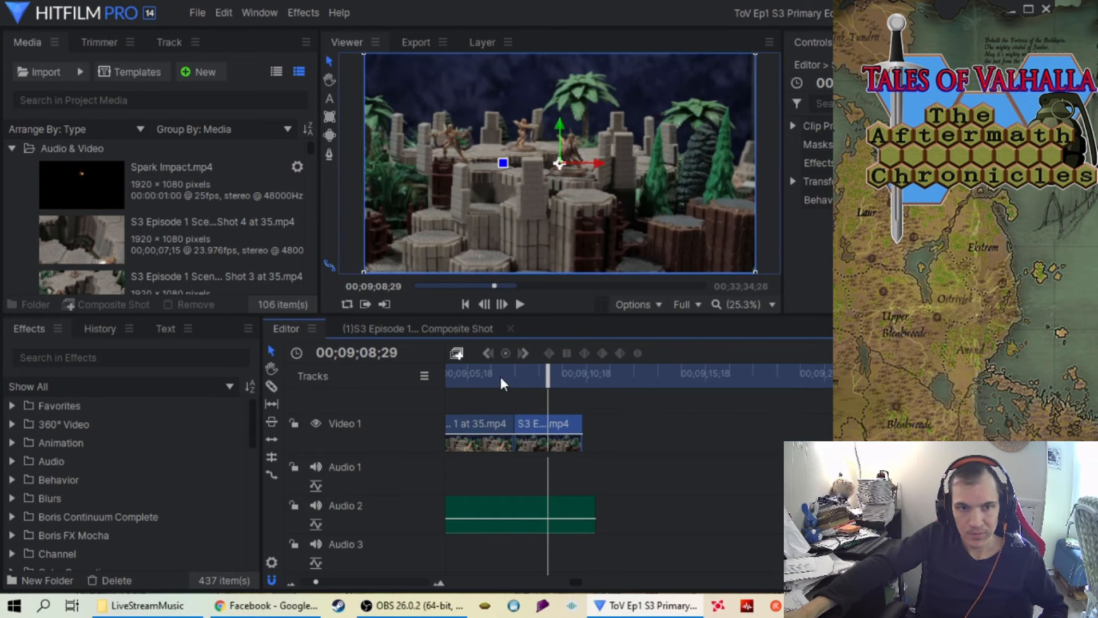
left_click(499, 376)
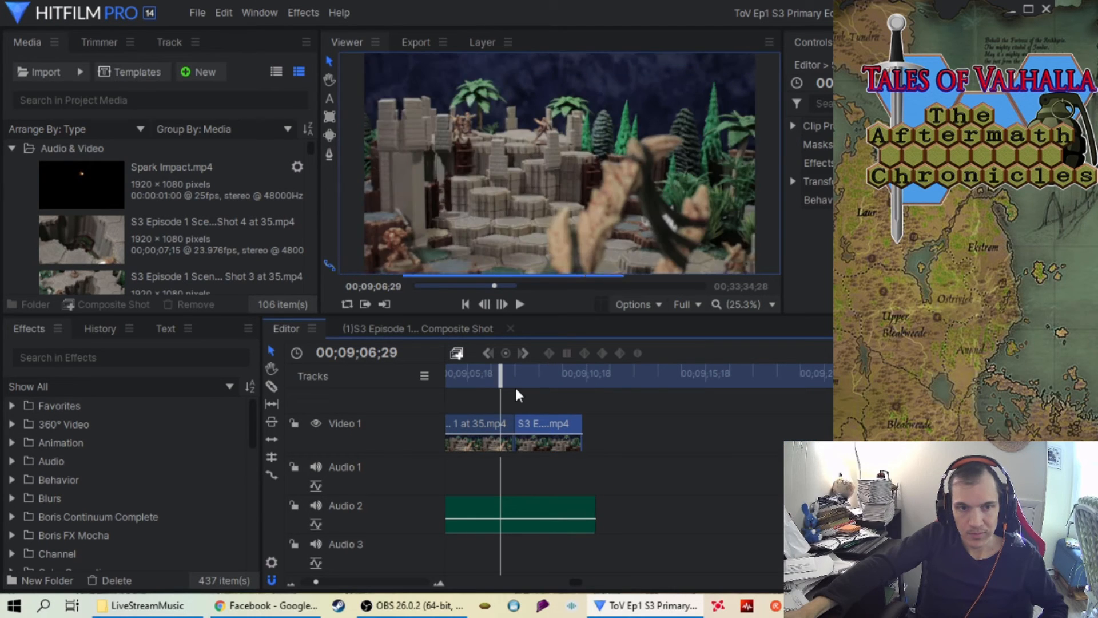
left_click(518, 309)
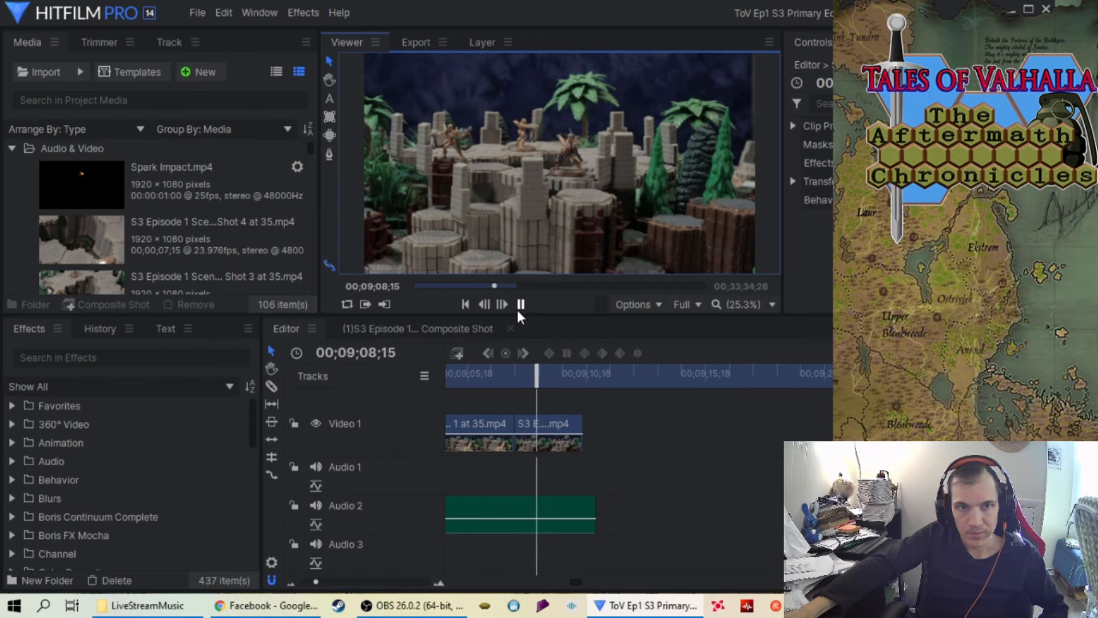
- Trim the start of the Shot 3 clip on Video 1 and place the clip directly against the end of the Shot 2 clip
left_click(518, 309)
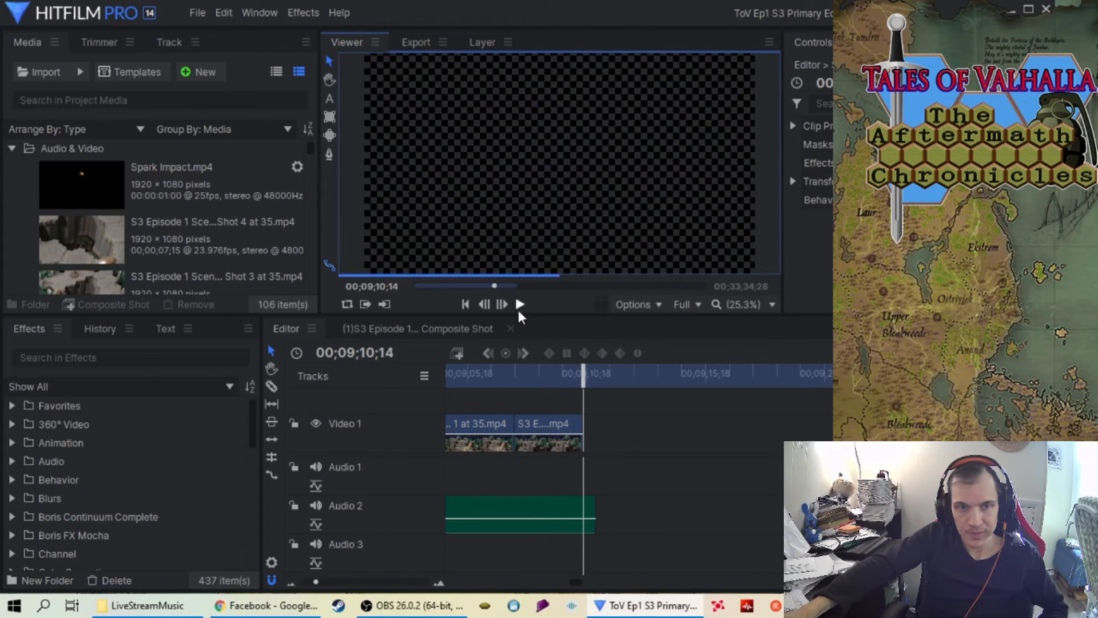
left_click_drag(583, 374, 852, 374)
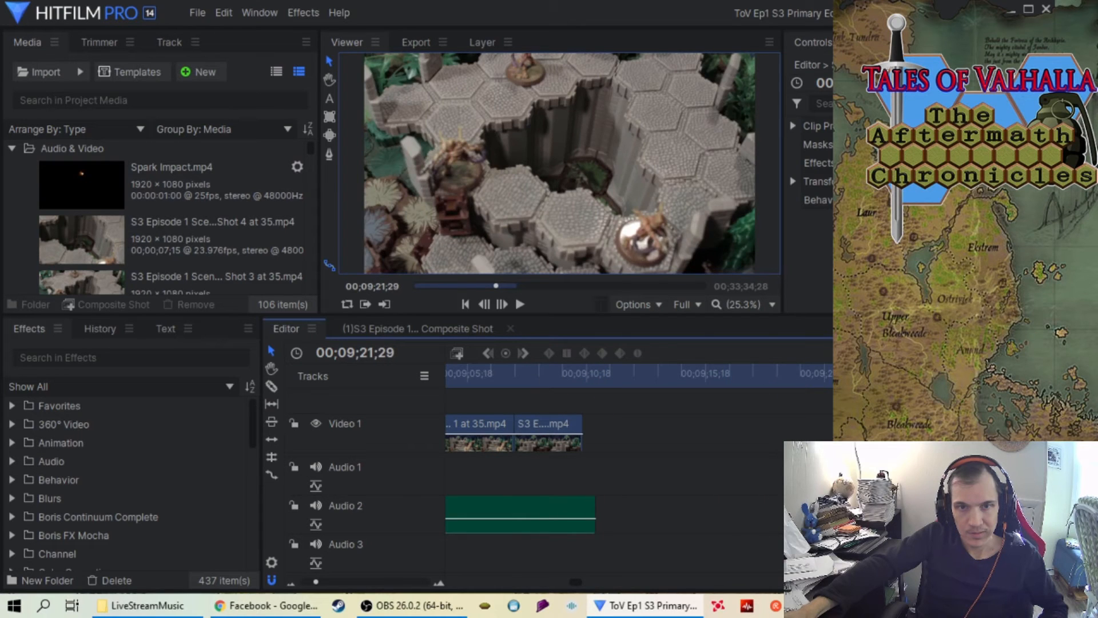
left_click_drag(841, 435, 636, 448)
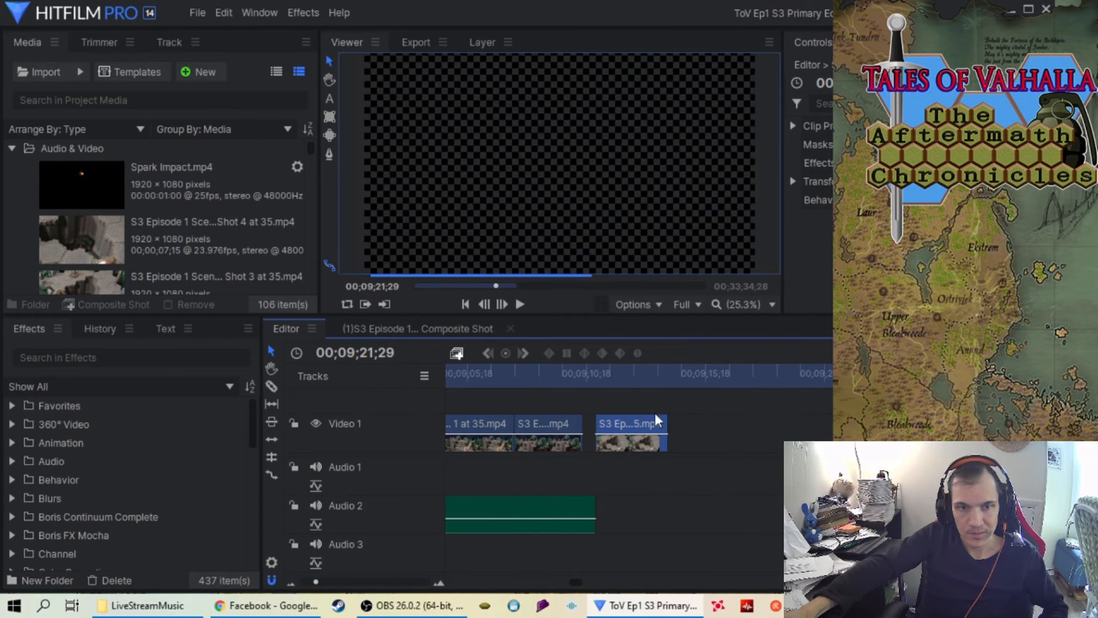
left_click_drag(595, 378, 635, 434)
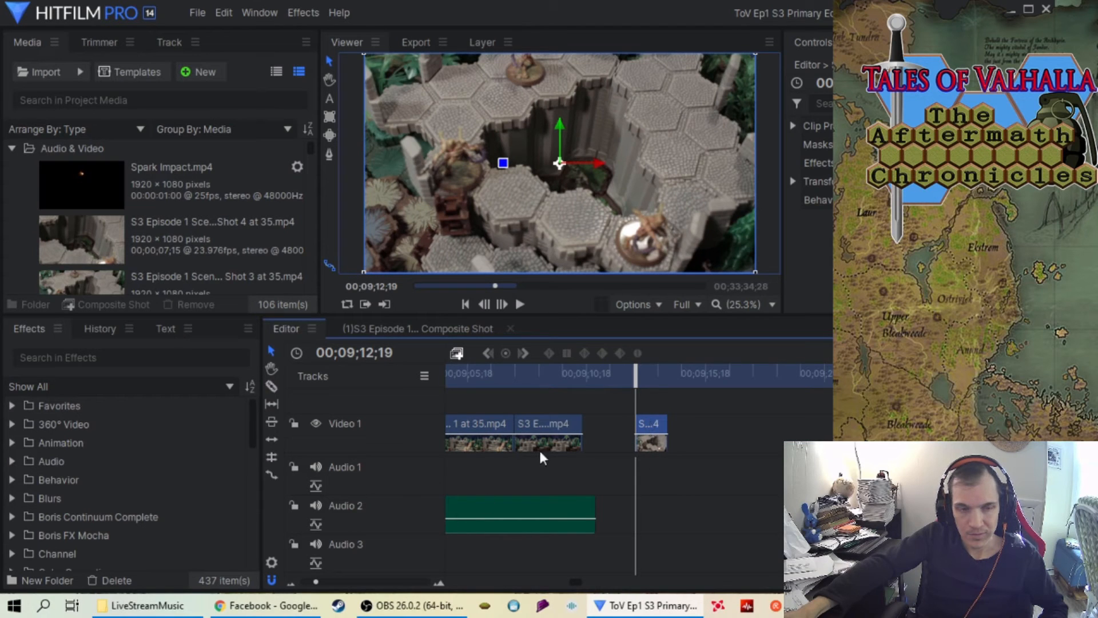
left_click_drag(632, 377, 628, 377)
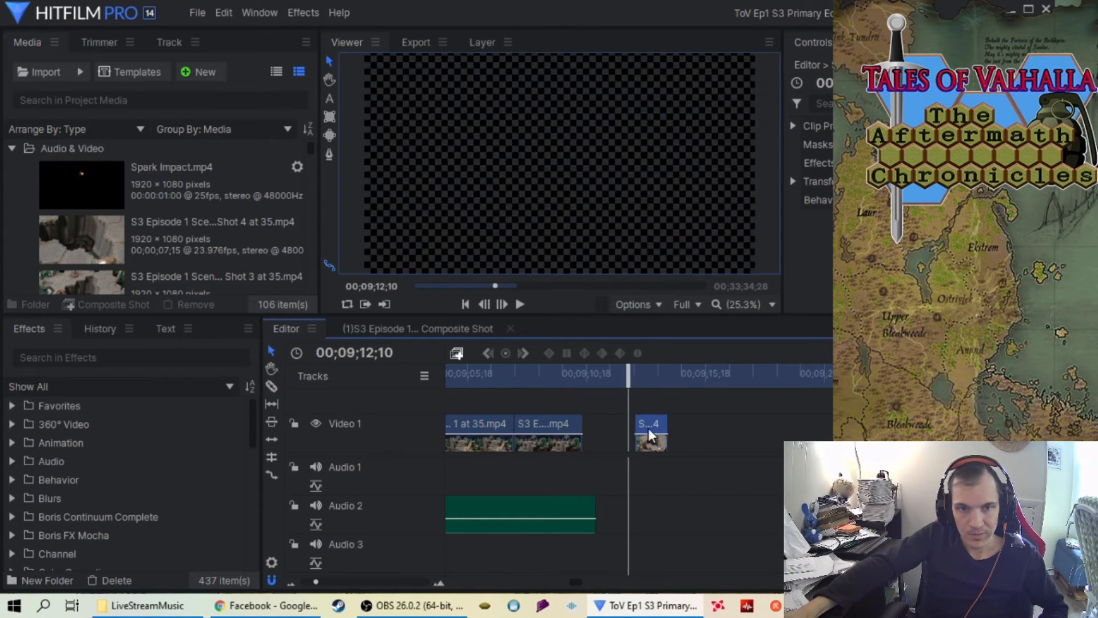
left_click_drag(632, 426, 603, 428)
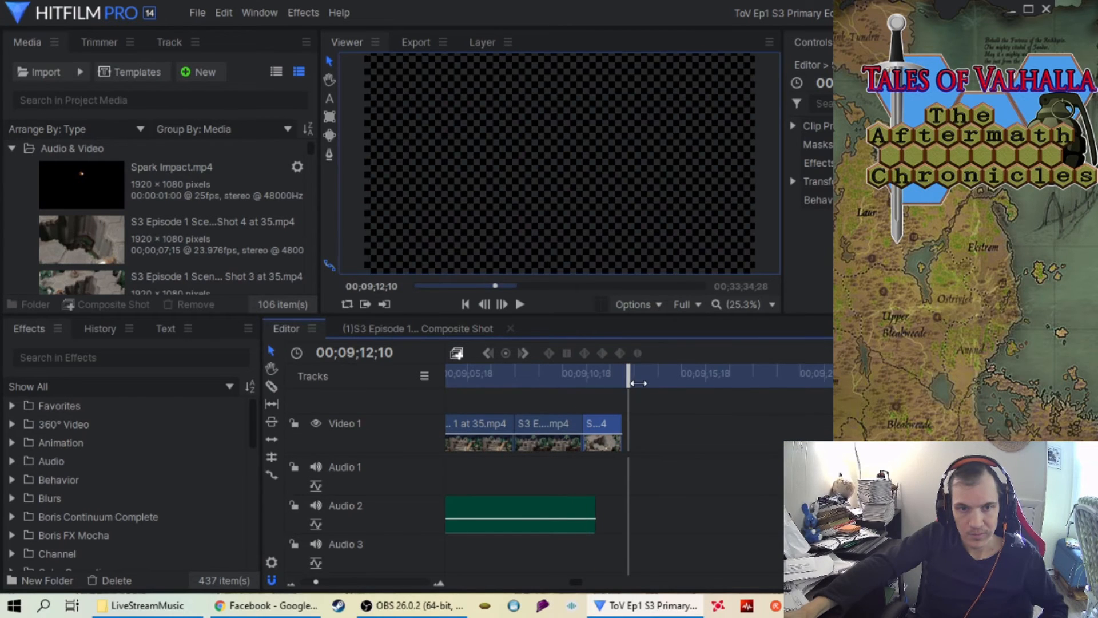
- Bring the Shot 4 clip closer behind the Shot 3 clip and scrub through both to 00;09;14;00
left_click_drag(626, 378, 516, 434)
left_click(478, 379)
left_click_drag(477, 379, 518, 402)
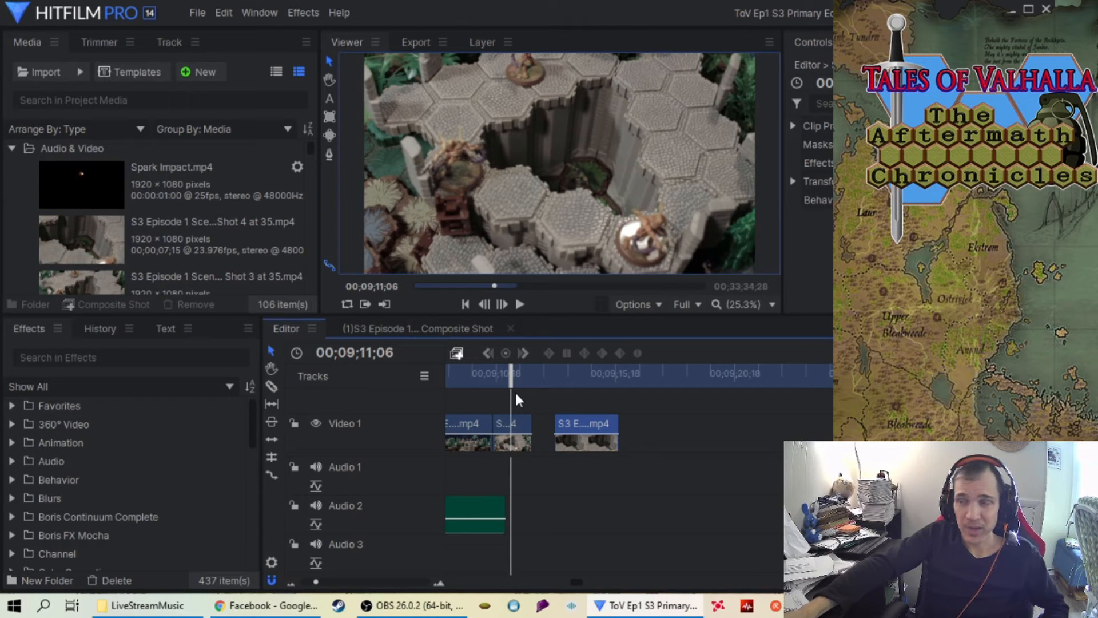
left_click_drag(517, 401, 563, 396)
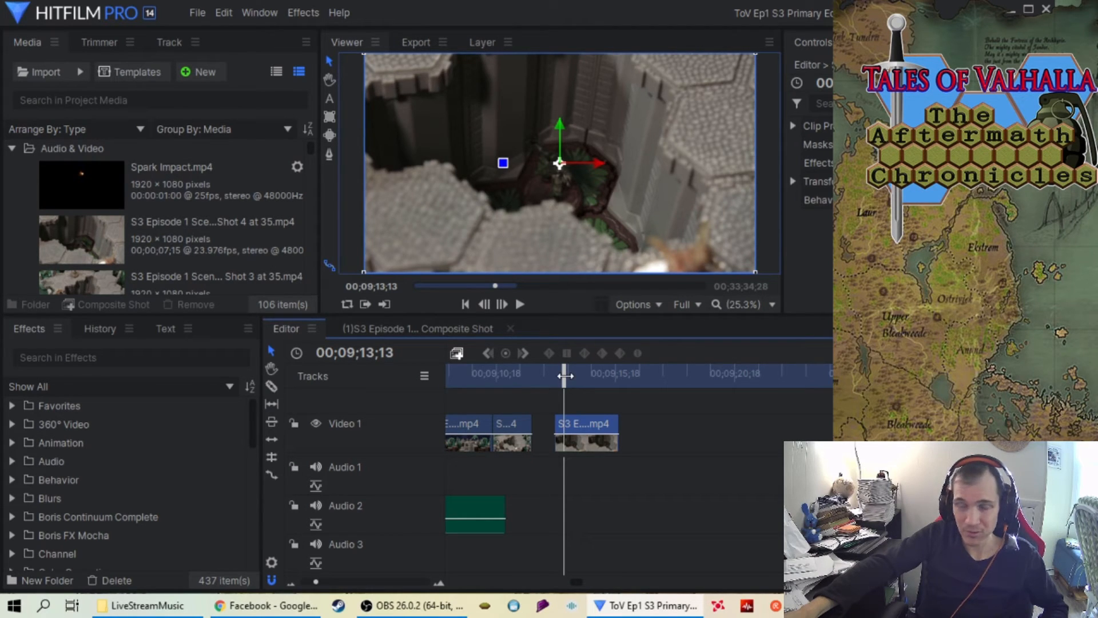
mouse_move(563, 376)
left_mouse_down()
mouse_move(600, 376)
mouse_move(578, 375)
left_mouse_up()
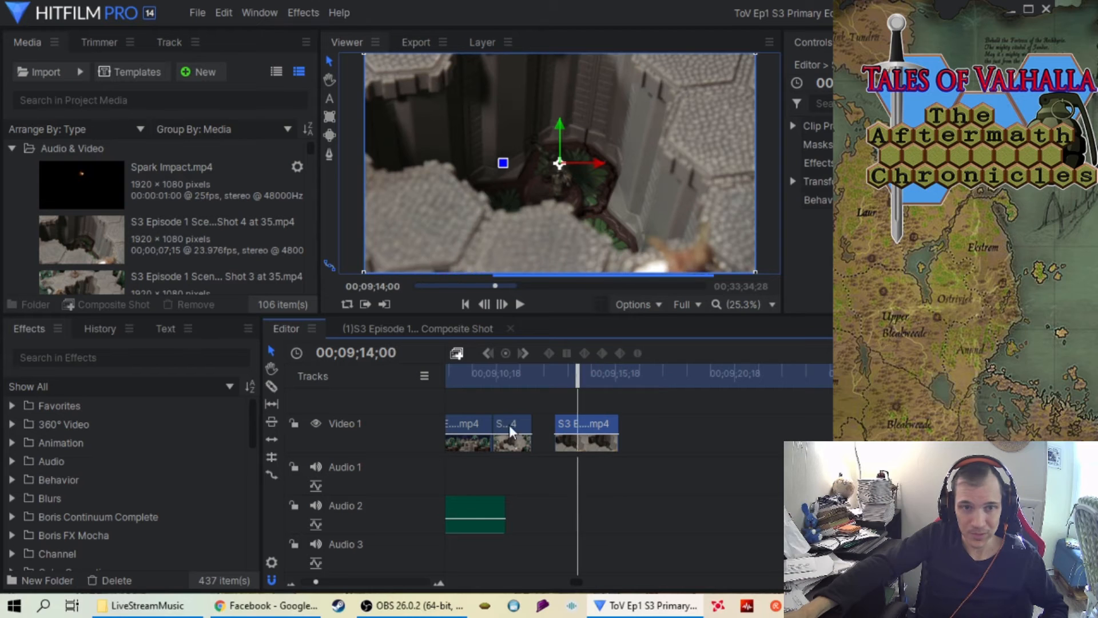
- Find the out point in the Shot 3 clip and trim the clip's end to 00;09;11;23
left_click(379, 583)
left_click(379, 583)
left_click_drag(677, 375, 545, 387)
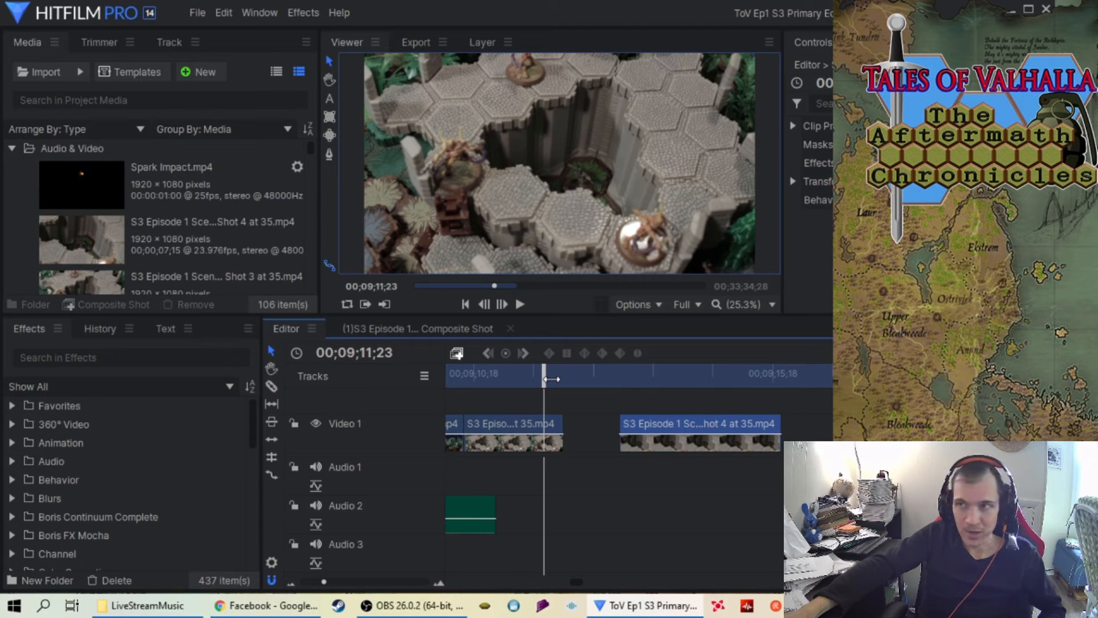
mouse_move(544, 381)
left_mouse_down()
mouse_move(650, 382)
mouse_move(558, 383)
left_mouse_up()
scroll(388, 584, "up", 4)
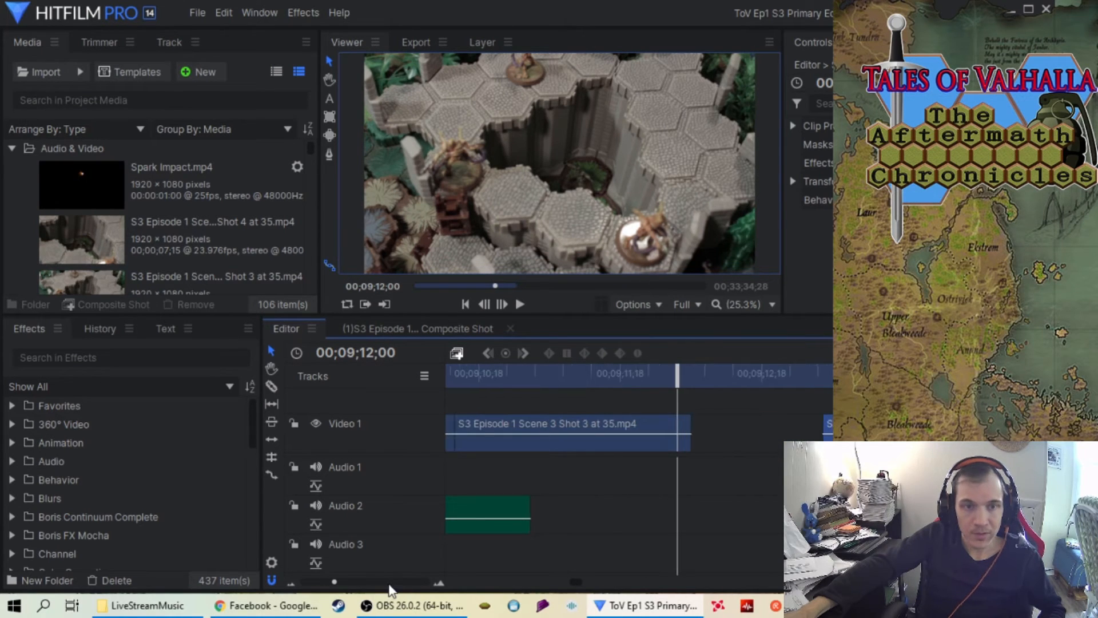
left_click_drag(677, 373, 638, 403)
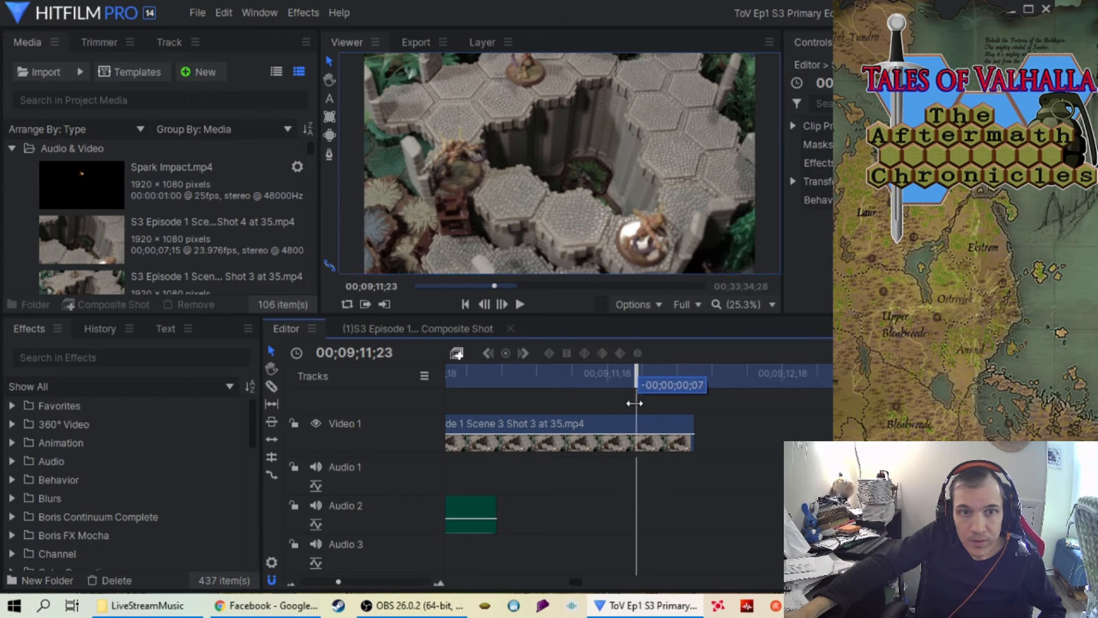
left_click_drag(700, 430, 633, 424)
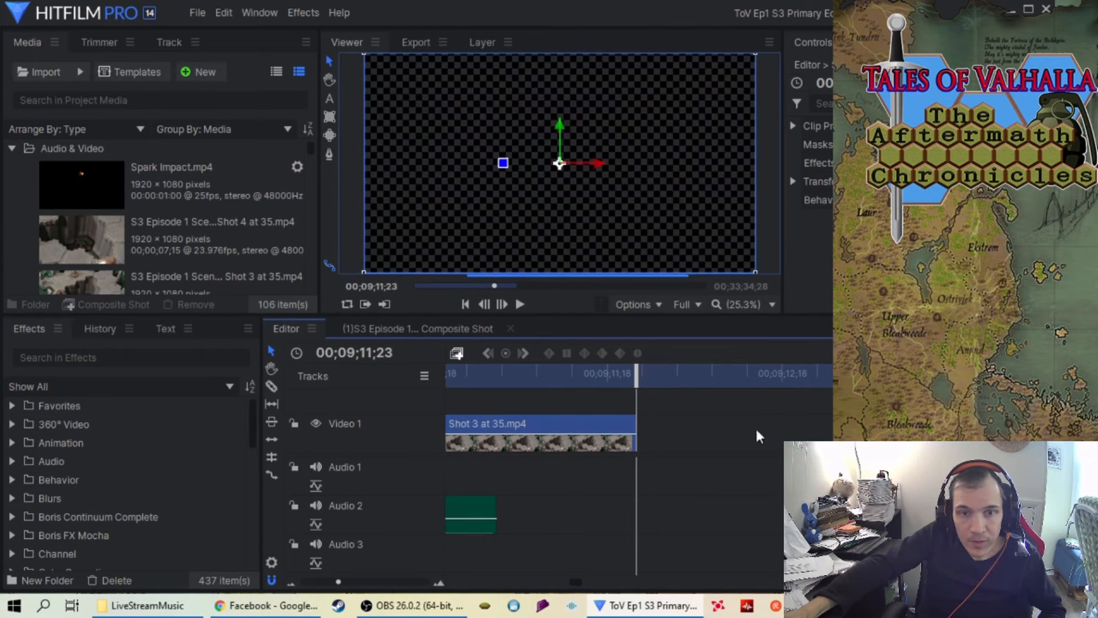
- Move the Shot 4 clip earlier on Video 1 and place it directly against the trimmed end of the Shot 3 clip
left_click_drag(863, 435, 665, 432)
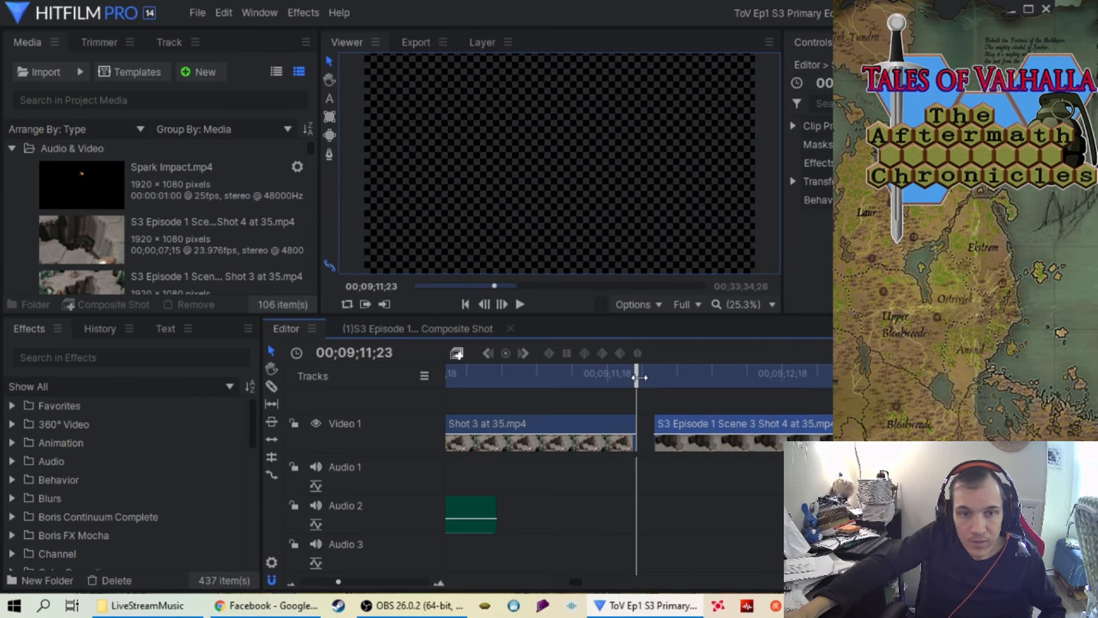
left_click_drag(636, 393, 664, 397)
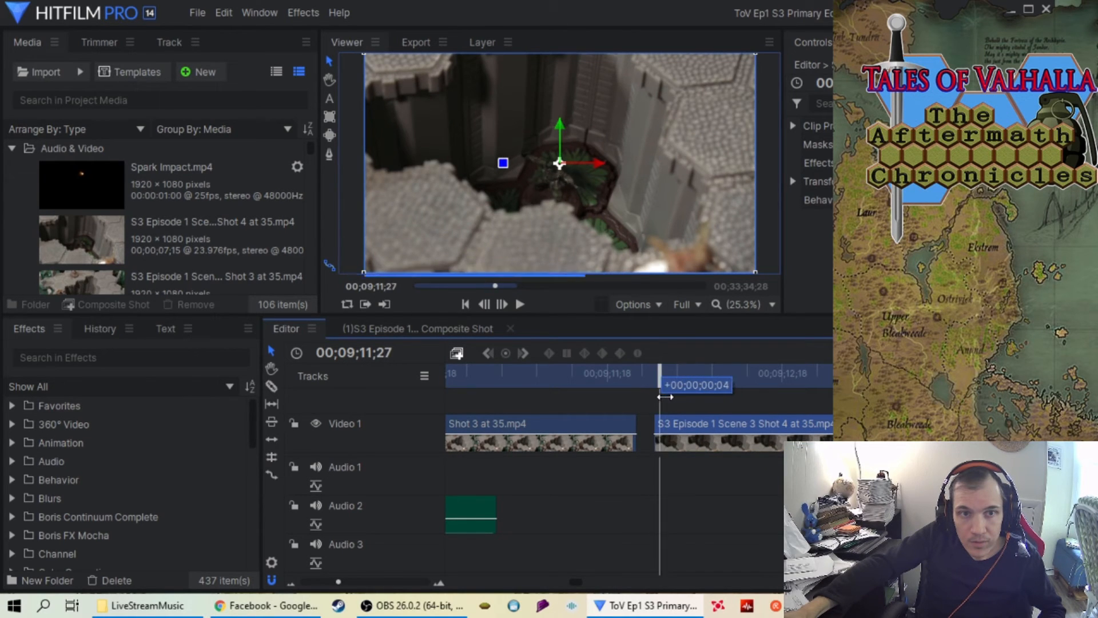
left_click(486, 306)
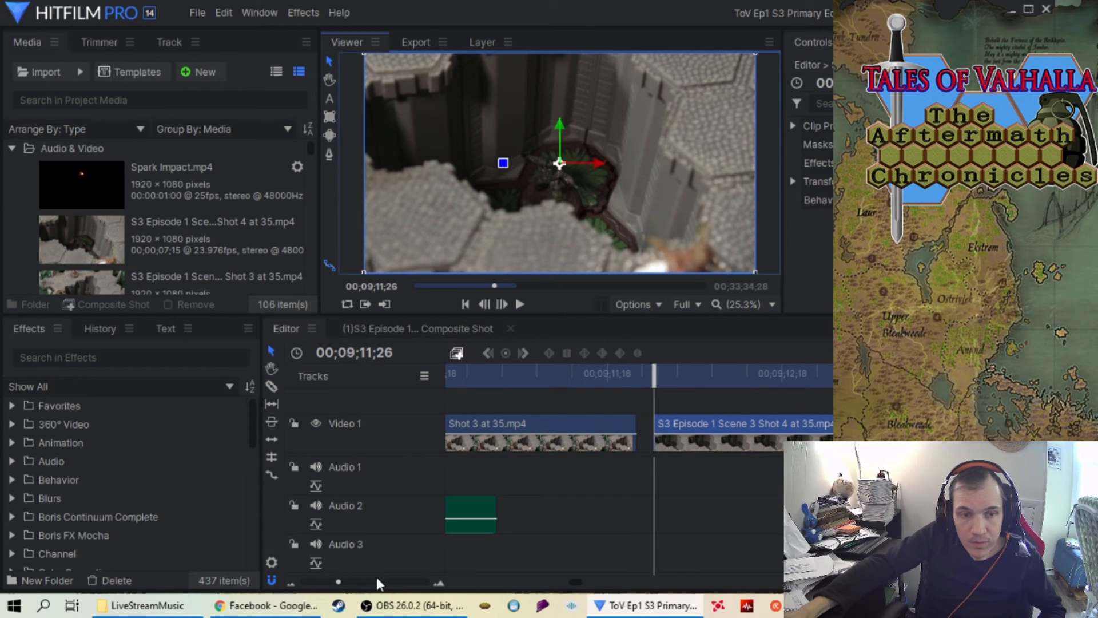
left_click(376, 577)
left_click(502, 306)
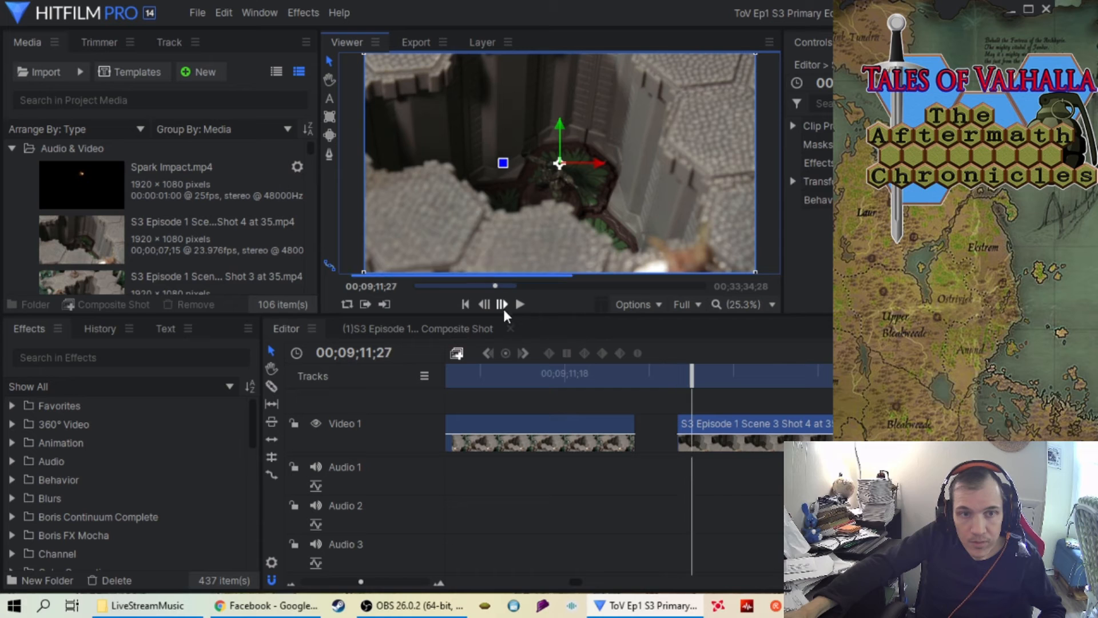
left_click_drag(682, 425, 642, 415)
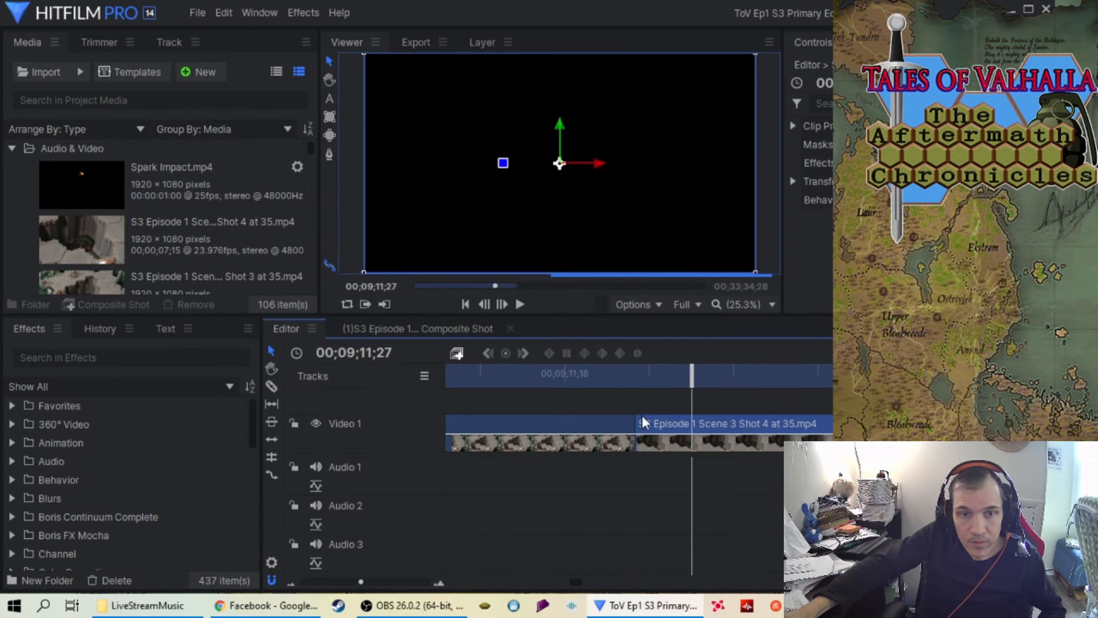
- Play across the cut from Shot 3 to Shot 4, starting at about 00;09;11;05, to review the transition
left_click(592, 375)
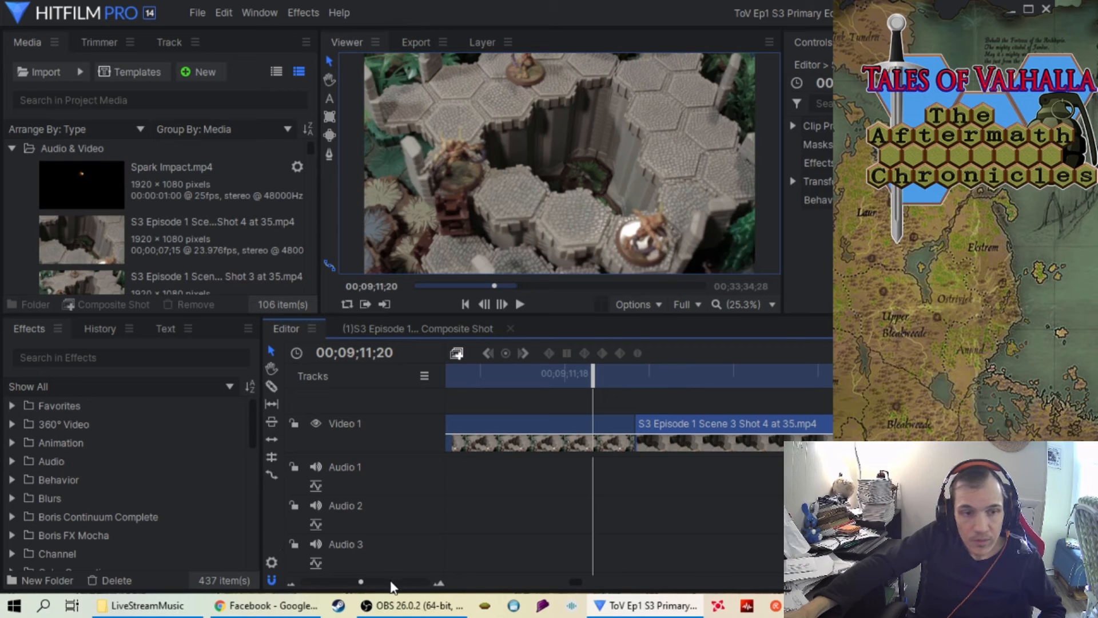
scroll(390, 582, "down", 3)
scroll(391, 582, "down", 2)
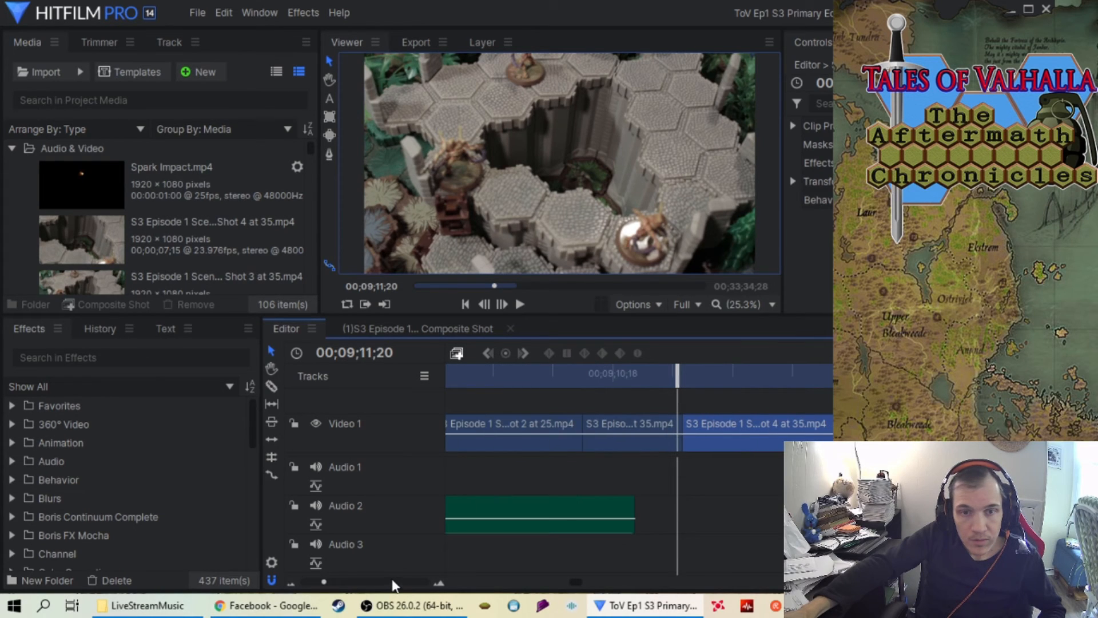
left_click_drag(684, 373, 651, 374)
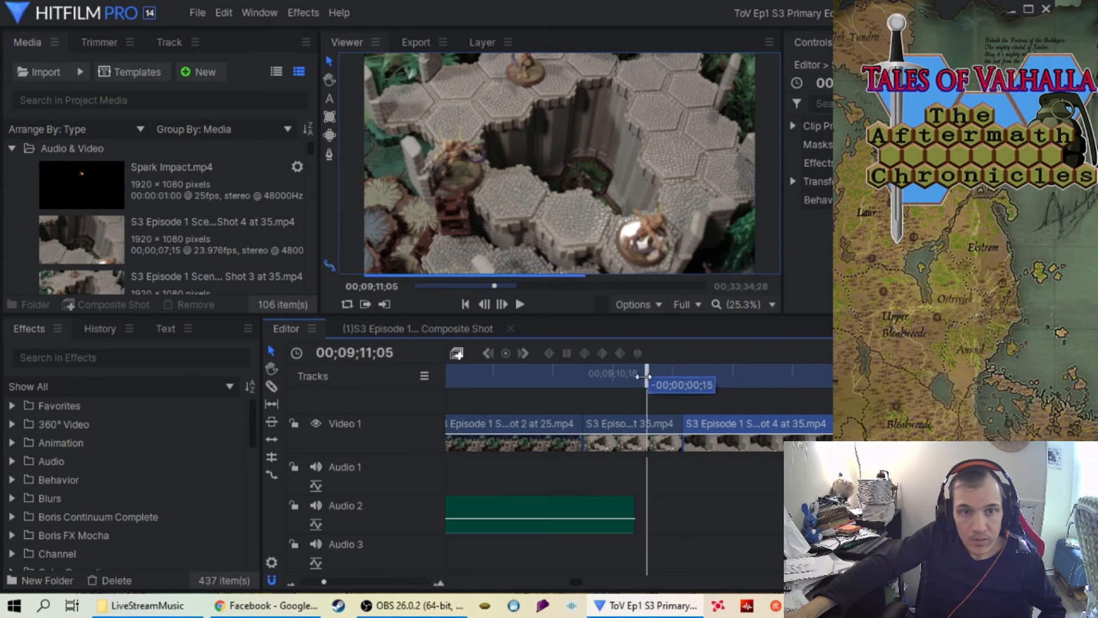
left_click(520, 305)
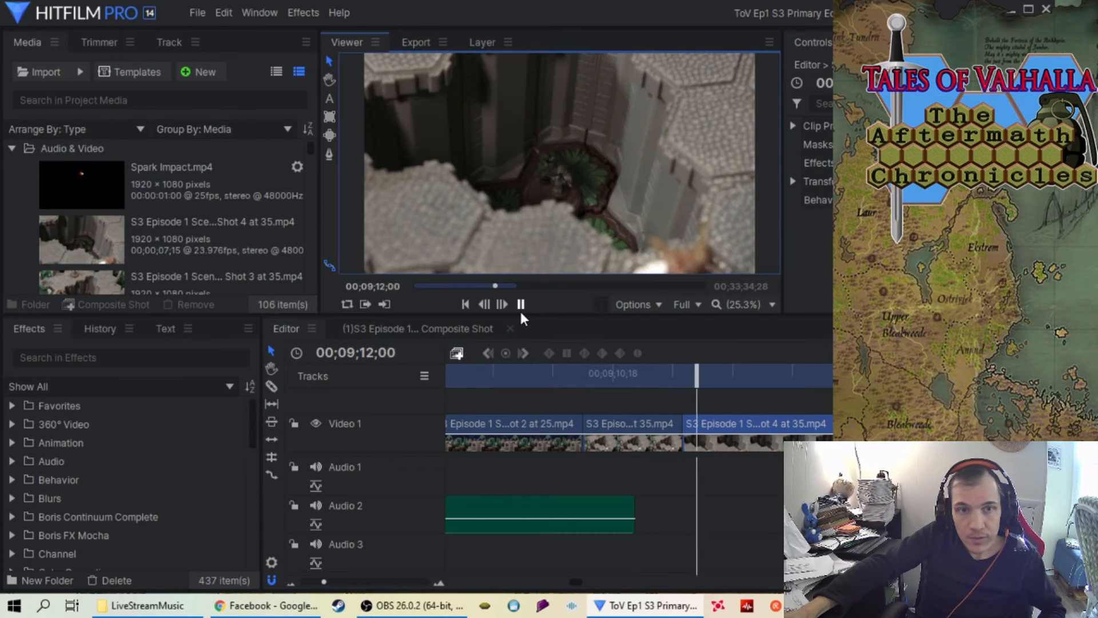
left_click(520, 304)
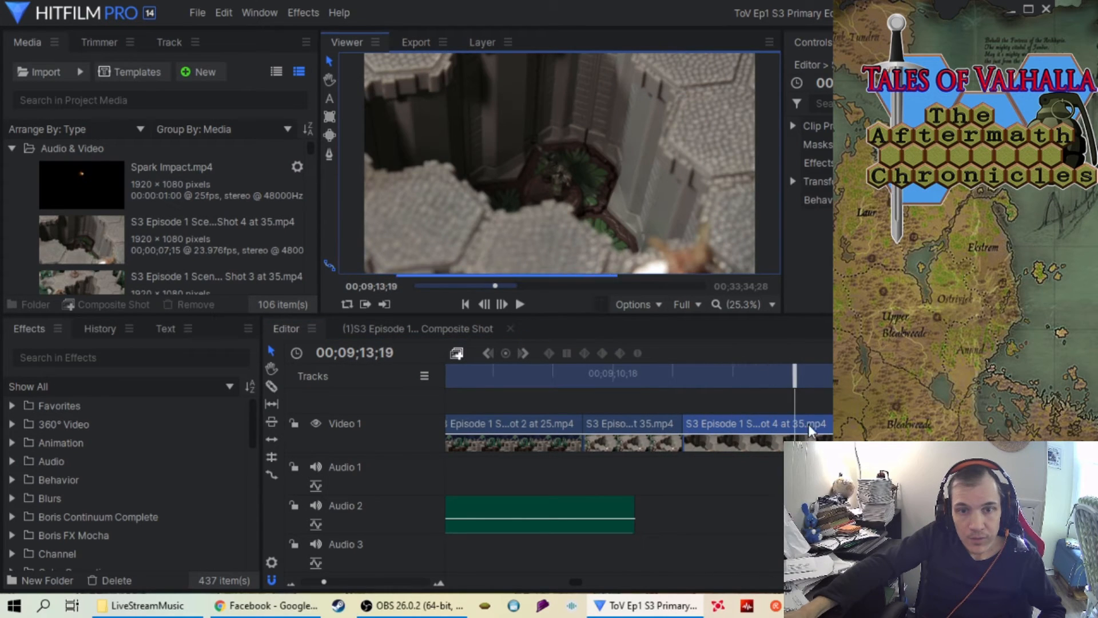
- Replay the Shot 3 to Shot 4 cut from 00;09;10;20 and trim the end of the Shot 4 clip to 00;09;13;06
left_click_drag(796, 383, 616, 391)
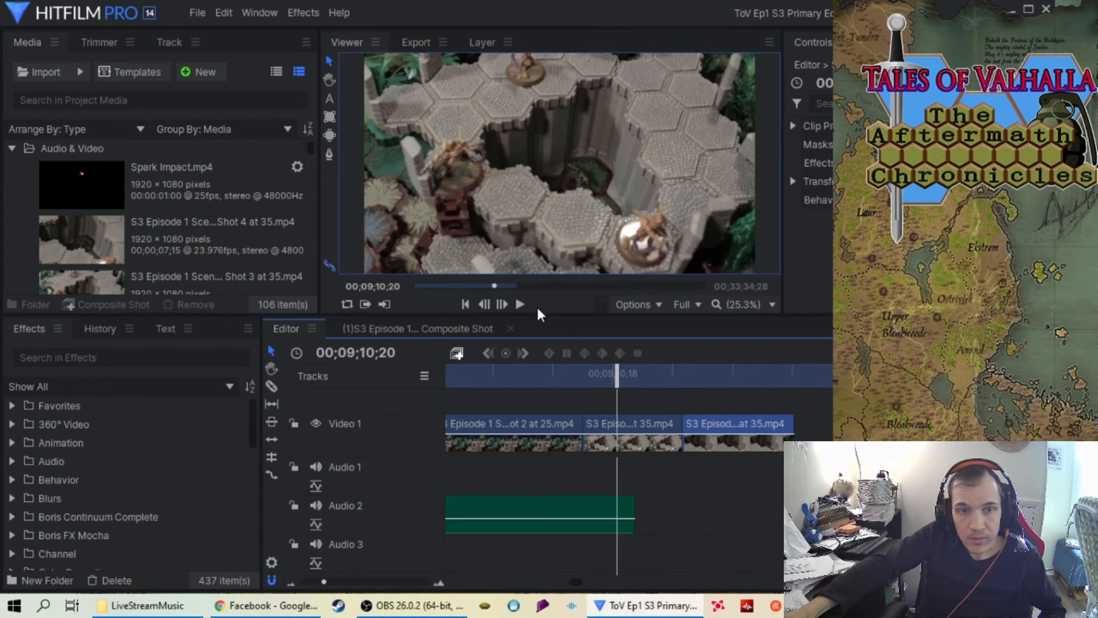
left_click(527, 305)
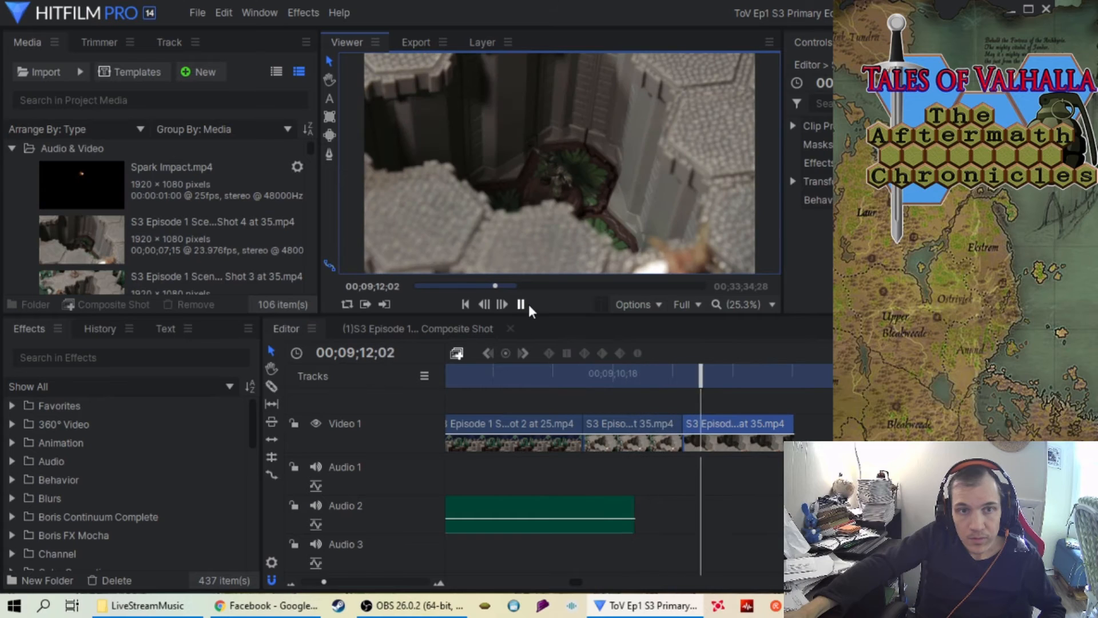
left_click(528, 304)
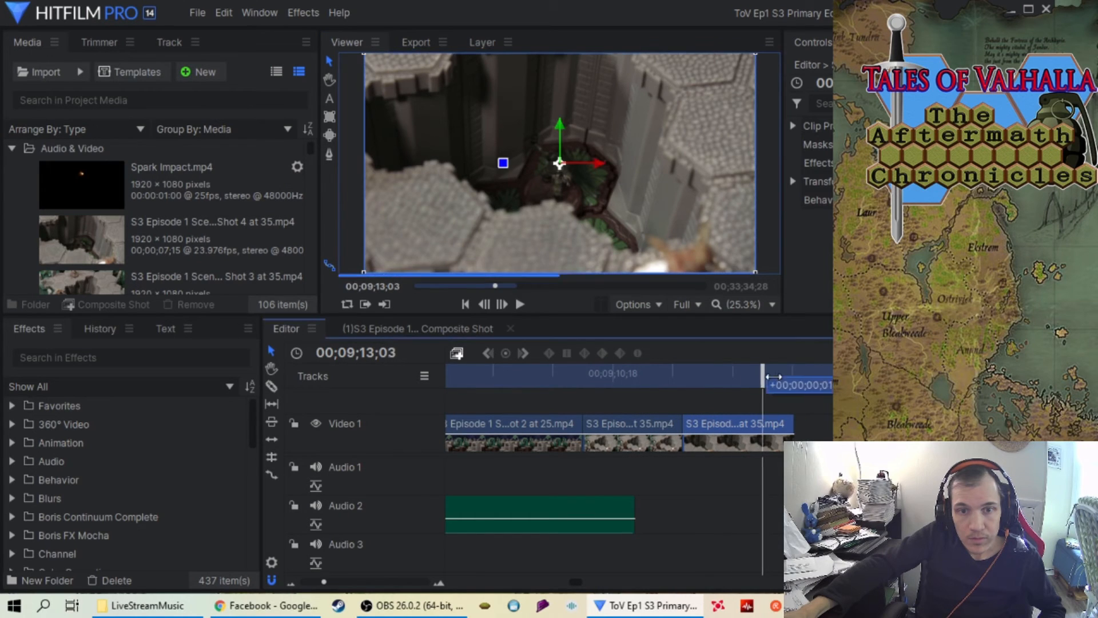
left_click_drag(766, 385, 769, 385)
left_click_drag(794, 424, 769, 423)
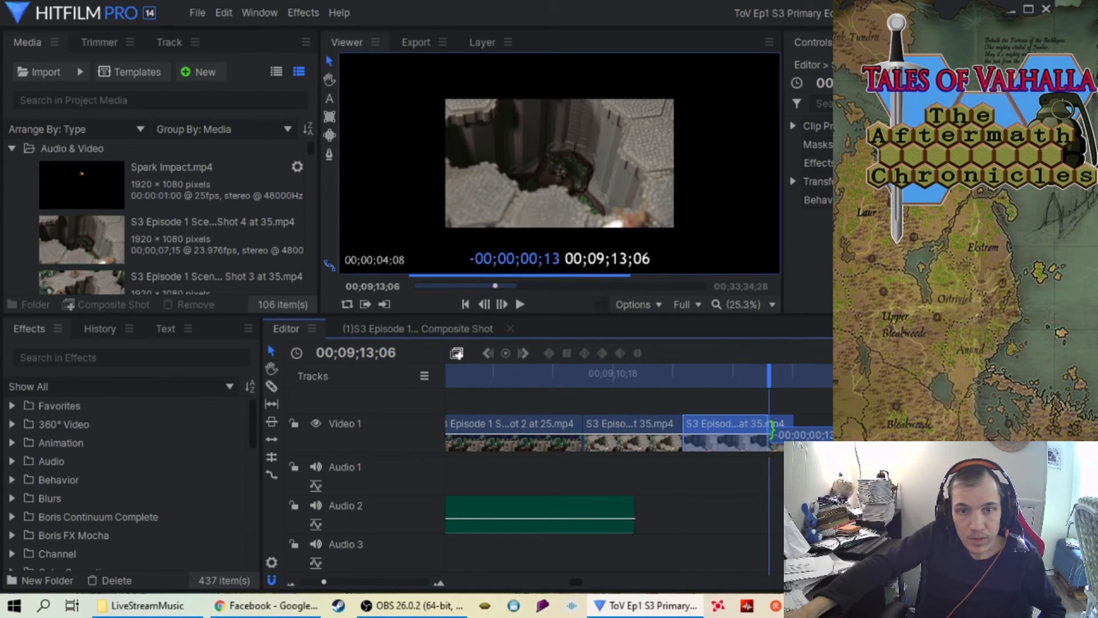
- Return to the Shot 3 clip at 00;09;11;19 and save the project
left_click(673, 378)
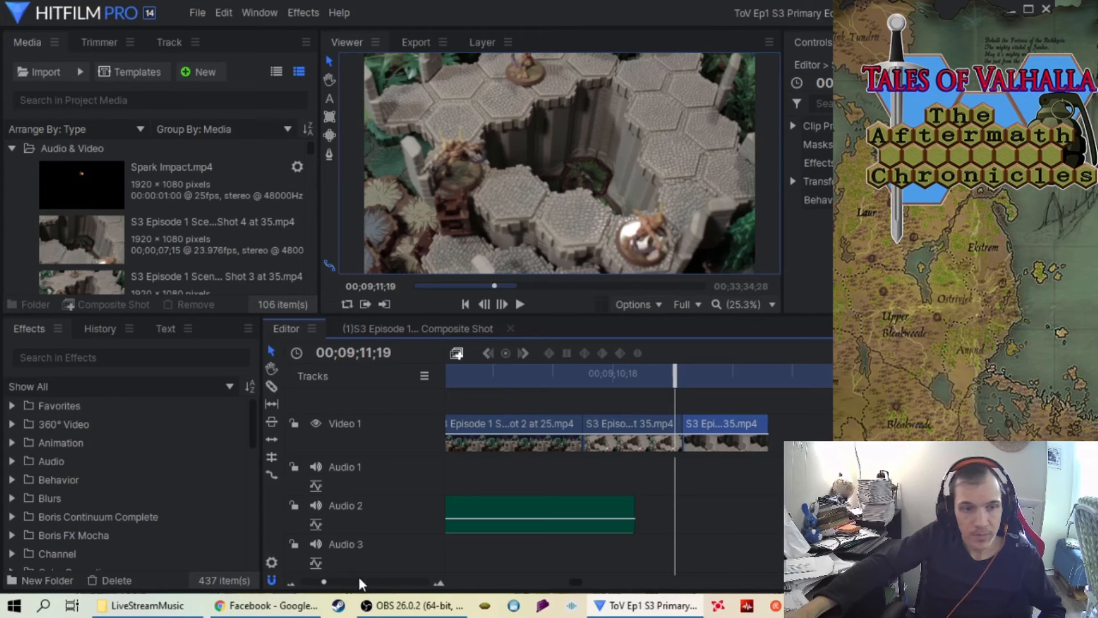
scroll(358, 577, "down", 3)
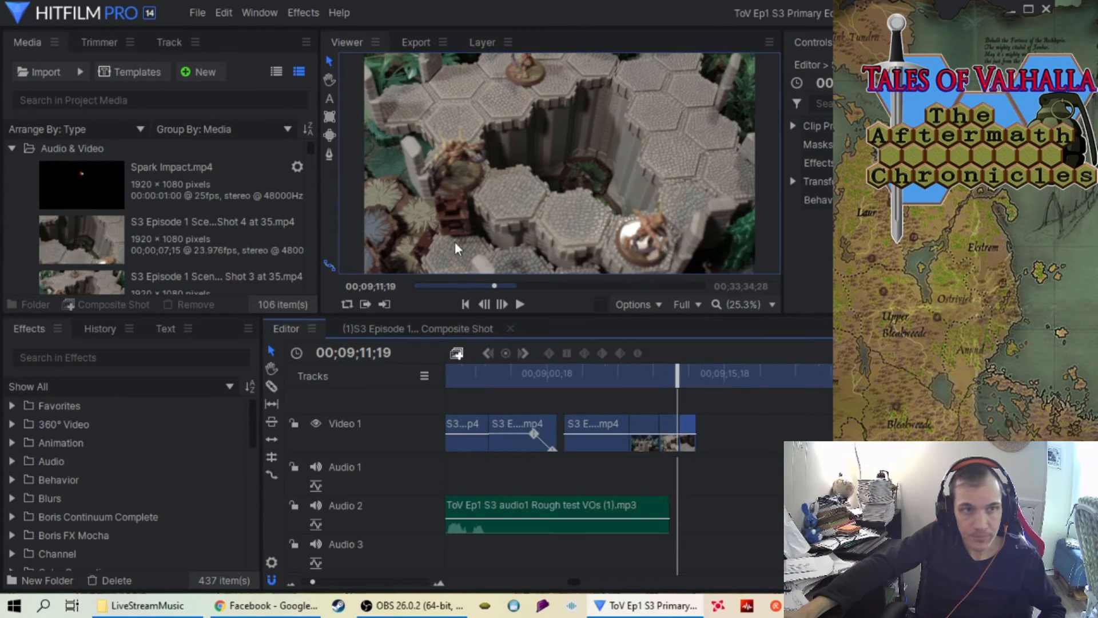
left_click(198, 12)
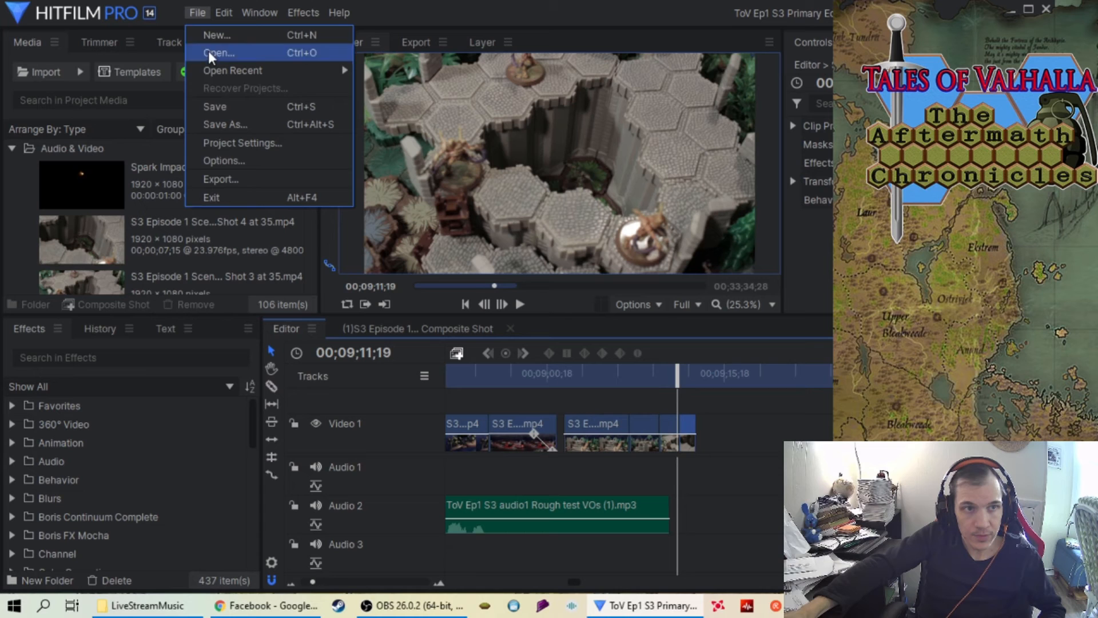
left_click(231, 107)
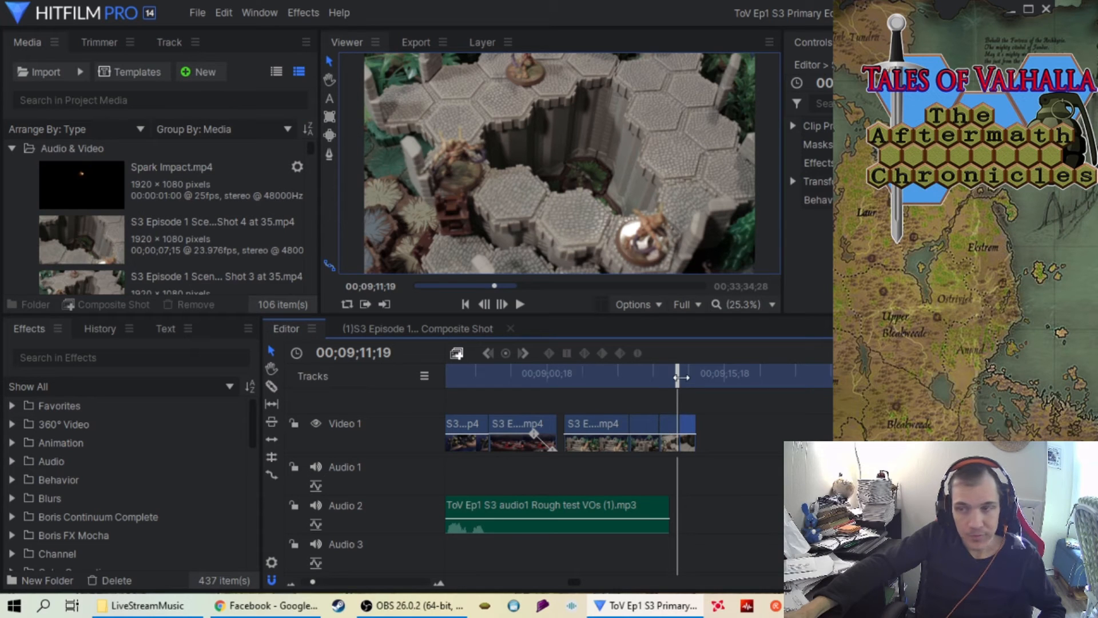
- Go back to 00;08;51;12, save the project again, and play the sequence through to about 00;08;55;24
left_click_drag(680, 377, 511, 376)
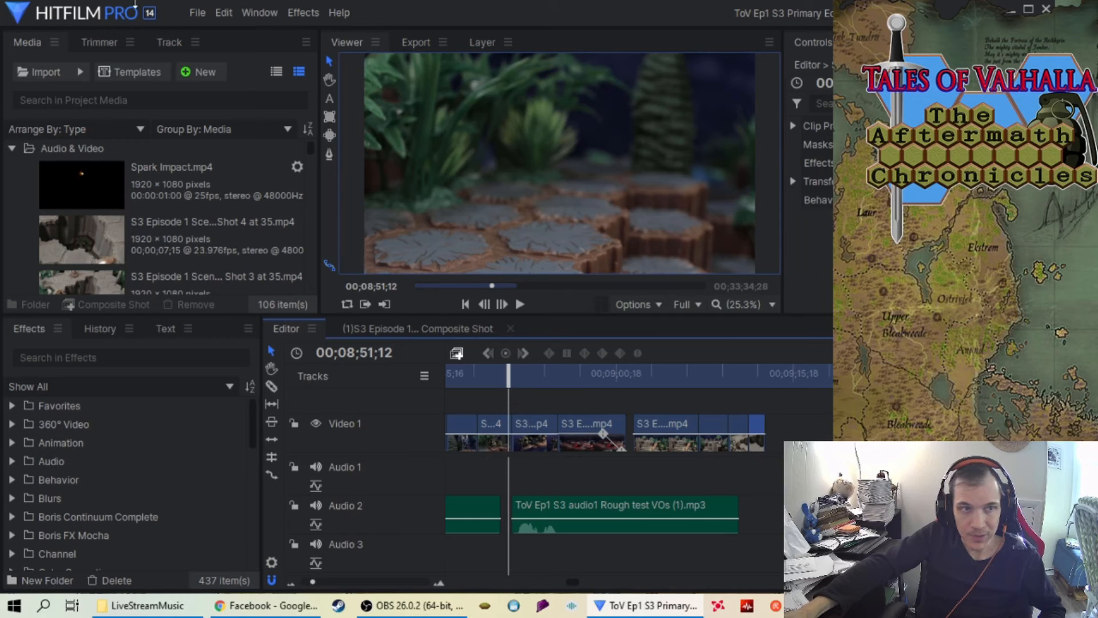
left_click(198, 12)
left_click(225, 105)
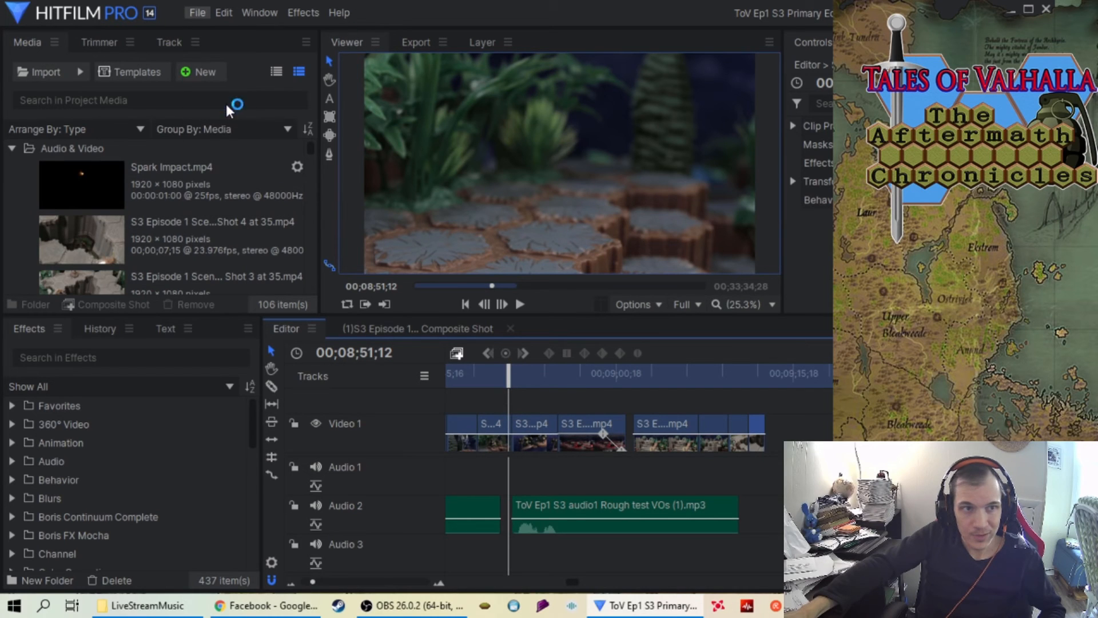
left_click(520, 305)
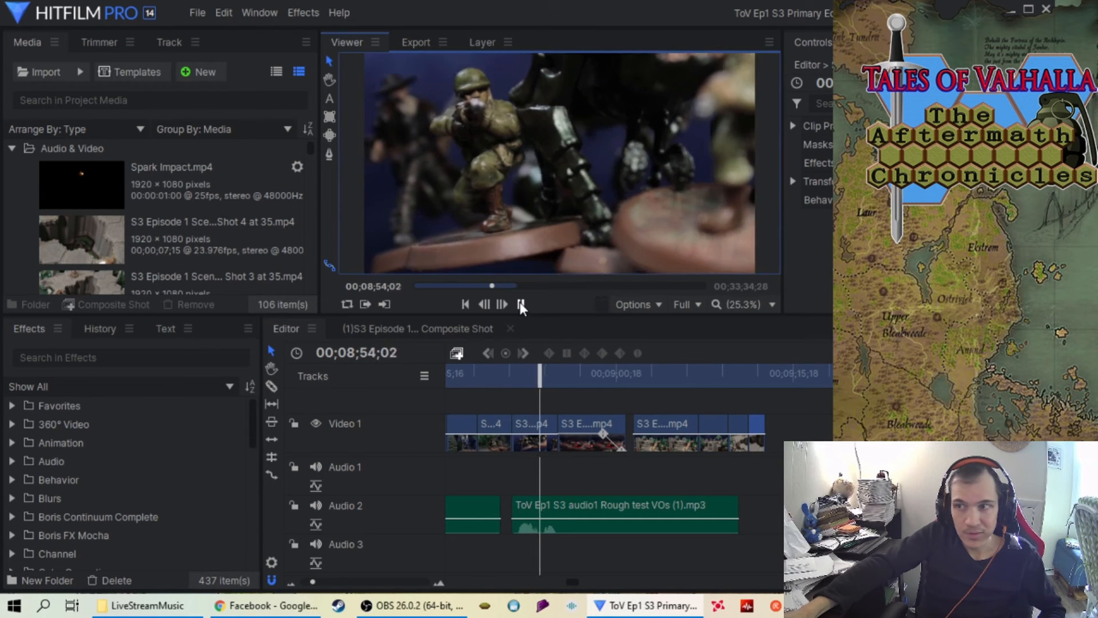
left_click(520, 305)
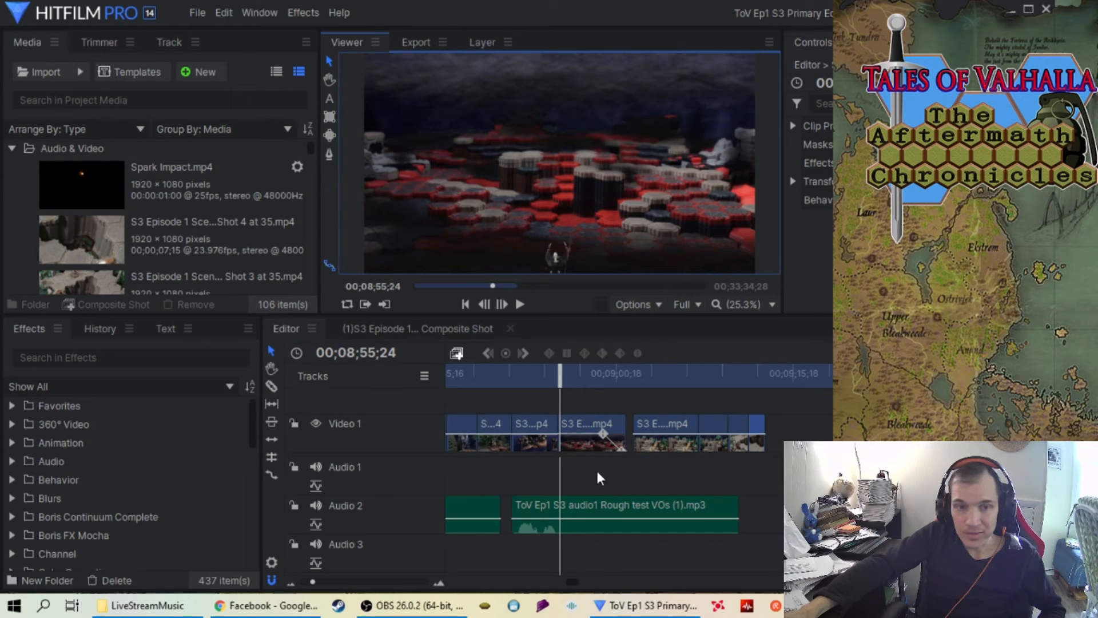
- Play the sequence from 00;08;51;24 through the end of the last Scene 3 clip
left_click(512, 376)
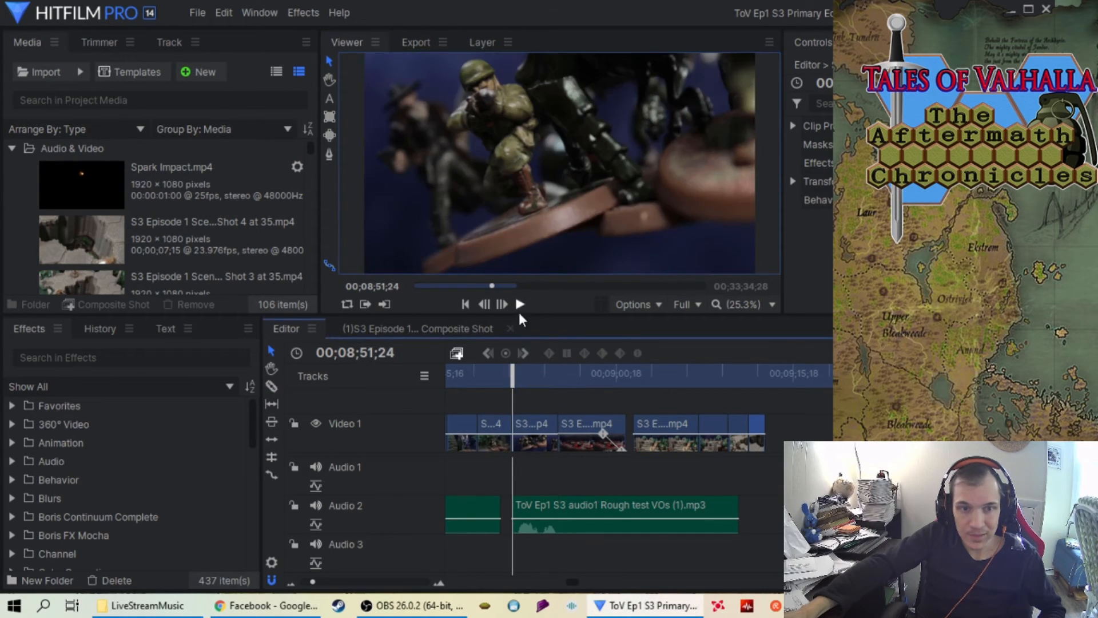
left_click(520, 304)
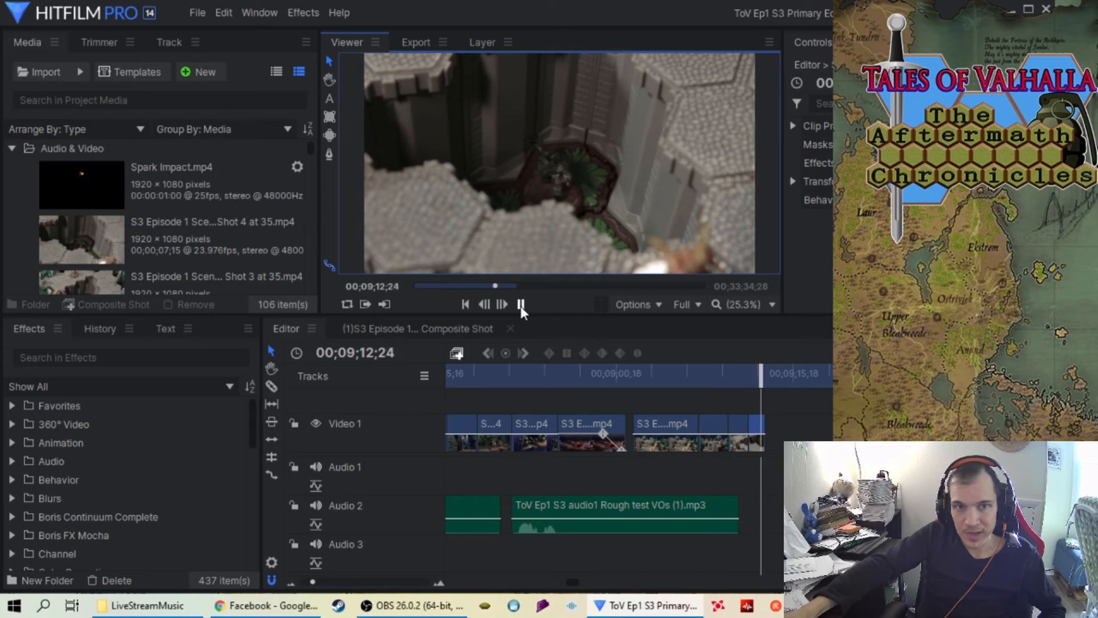
left_click(520, 306)
left_click(828, 419)
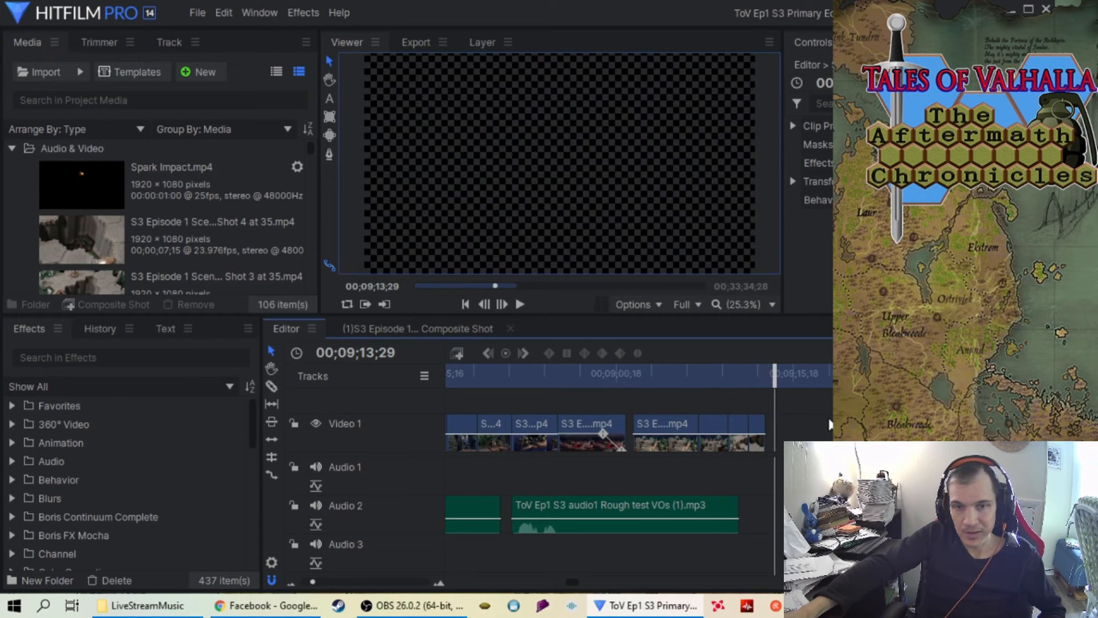
- Go back to the gap before the closing Scene 3 shots at 00;09;01;12 and save the project
left_click_drag(802, 376, 625, 376)
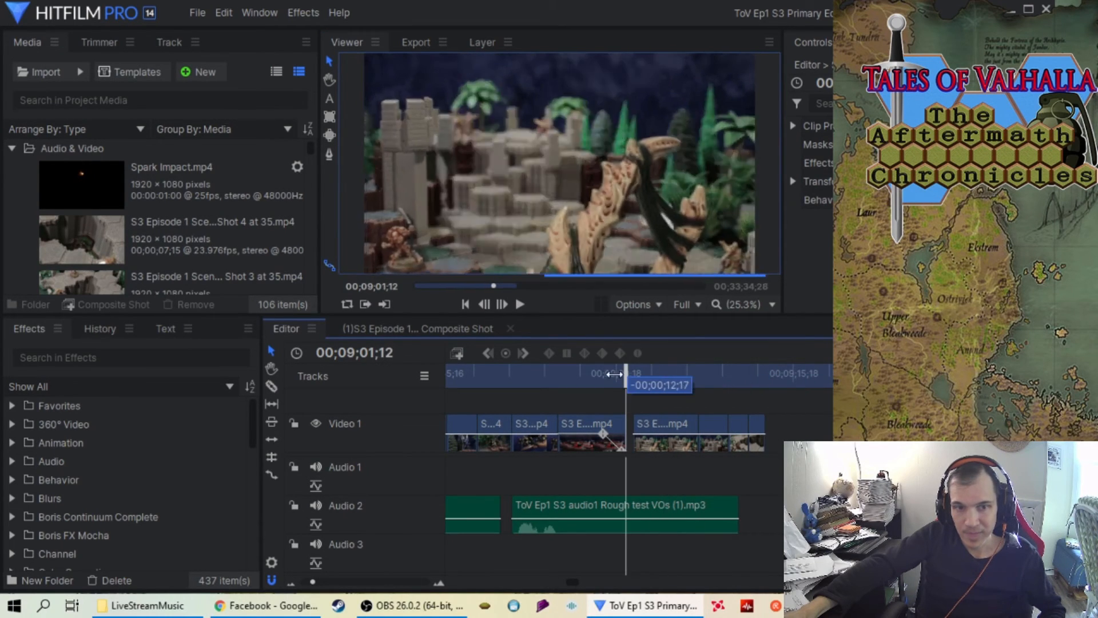
left_click(199, 9)
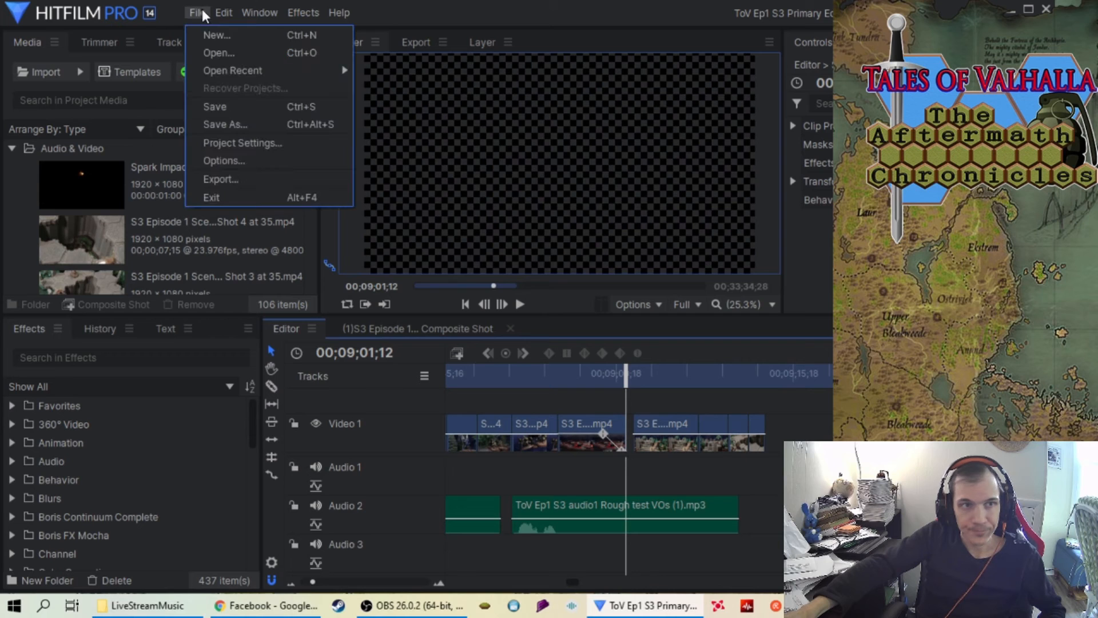
left_click(236, 110)
- Scrub past the end of the last clip and back through the closing Scene 3 shots to 00;09;04;16
left_click_drag(628, 397, 768, 398)
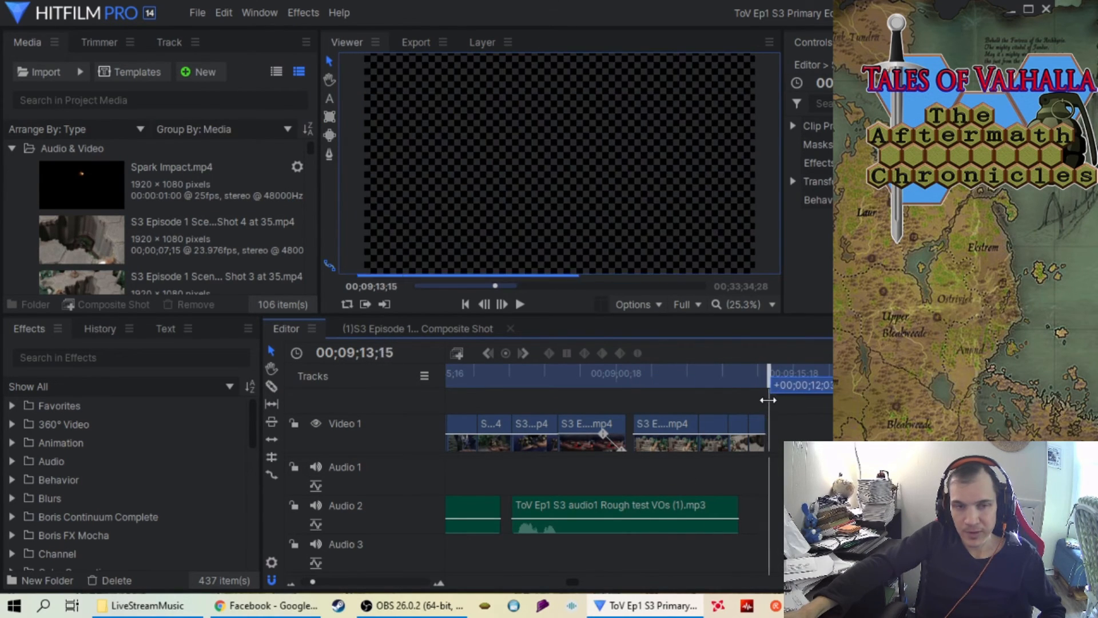
left_click(755, 372)
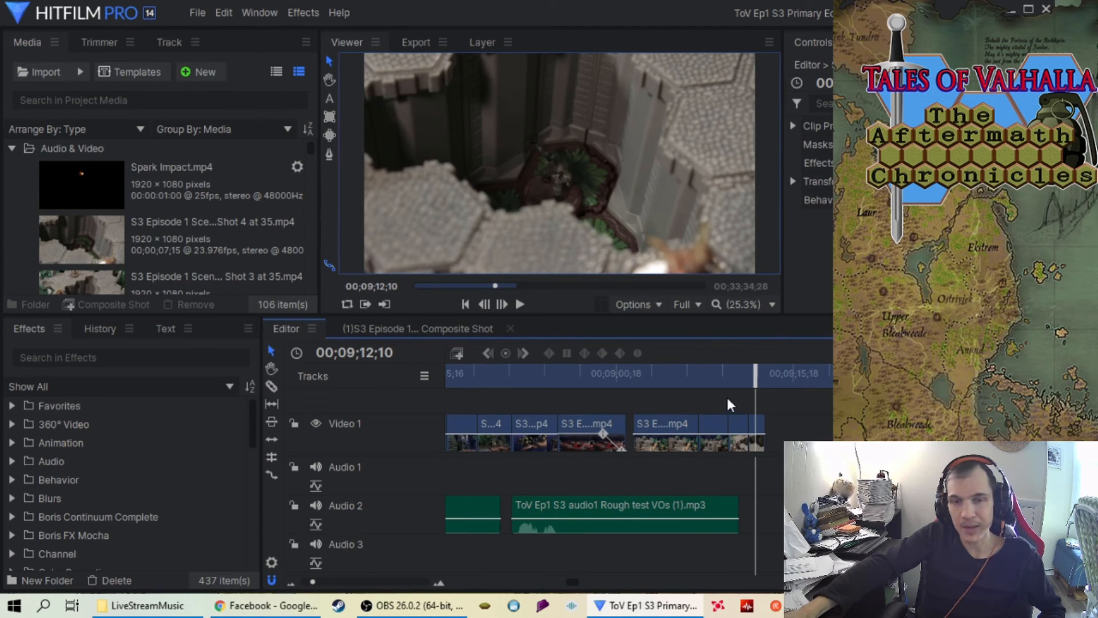
left_click_drag(754, 373, 663, 396)
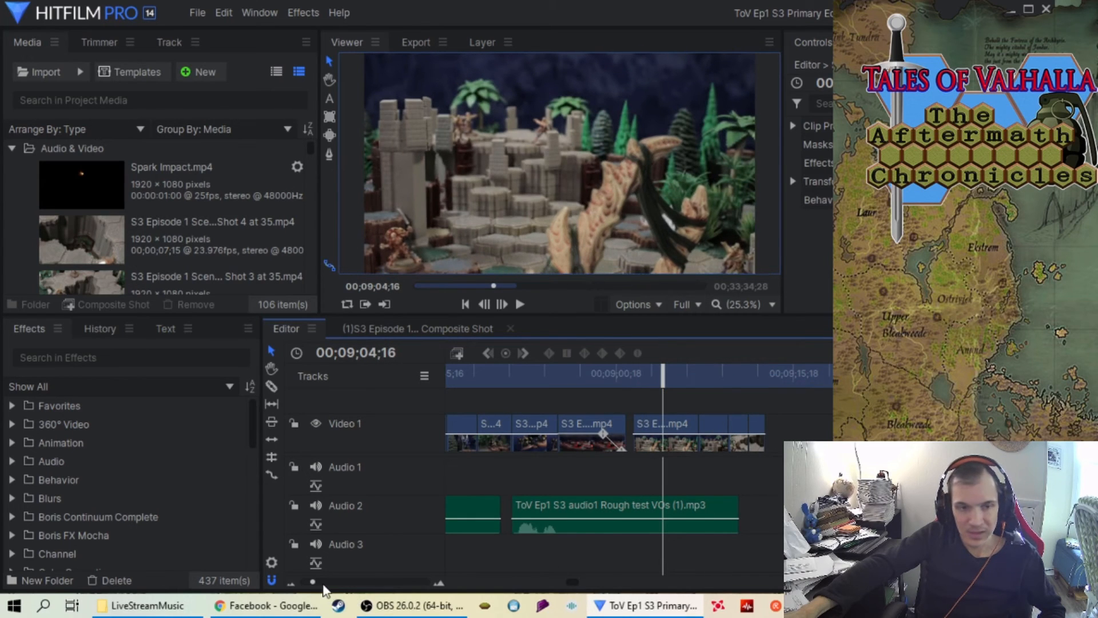
- Return to the opening of the sequence and play the voice-over from 00;00;08;15 to 00;00;12;12
left_click_drag(312, 581, 302, 583)
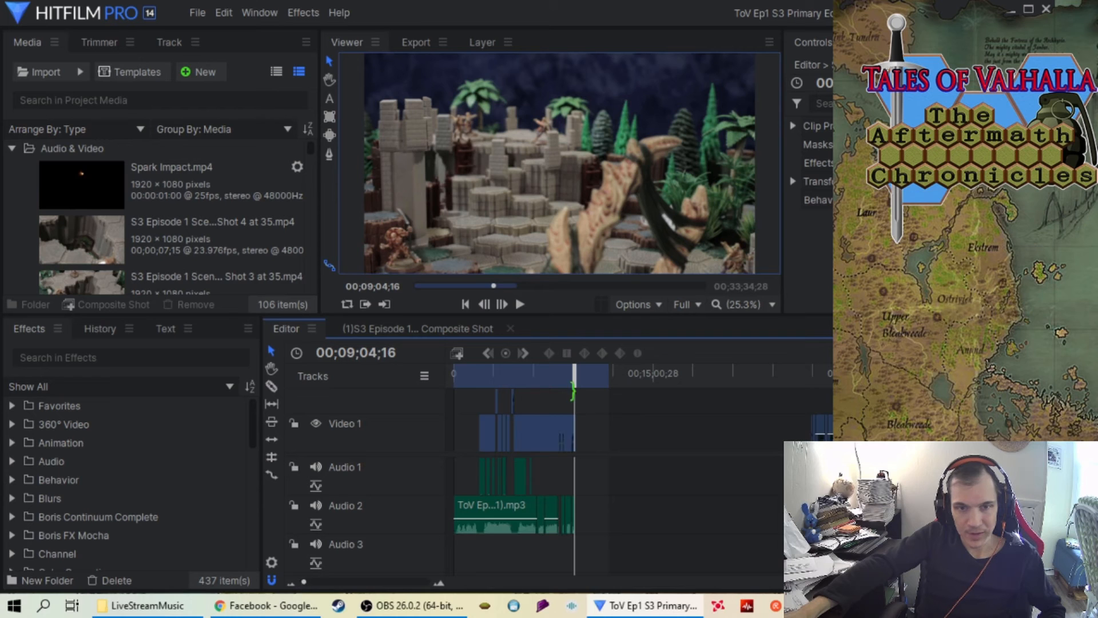
mouse_move(575, 376)
left_mouse_down()
mouse_move(880, 375)
mouse_move(297, 424)
mouse_move(478, 426)
left_mouse_up()
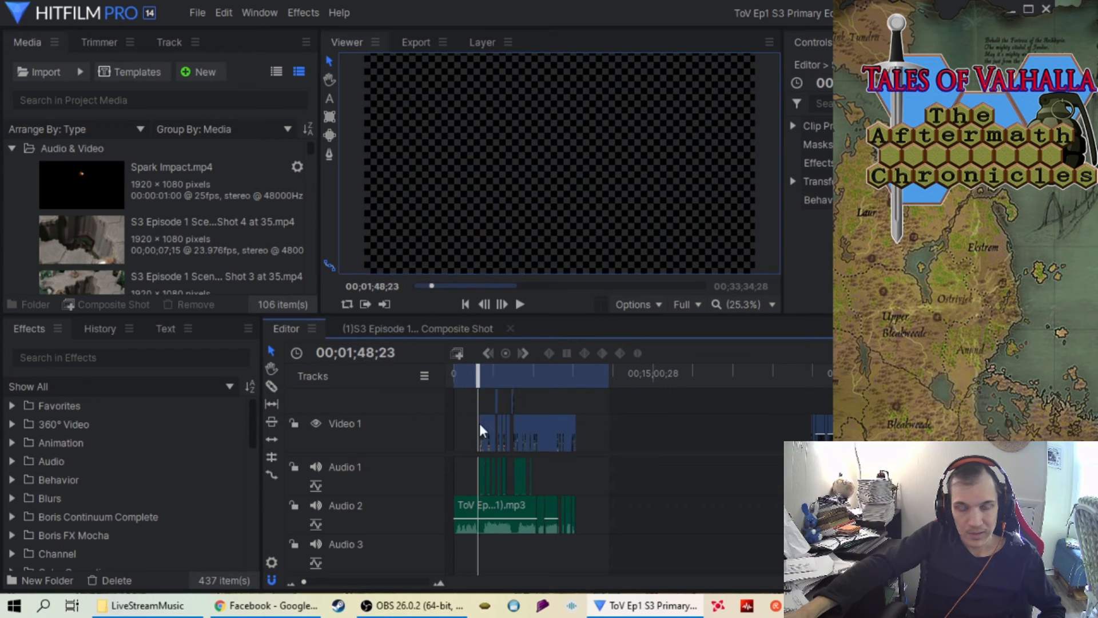
left_click(349, 583)
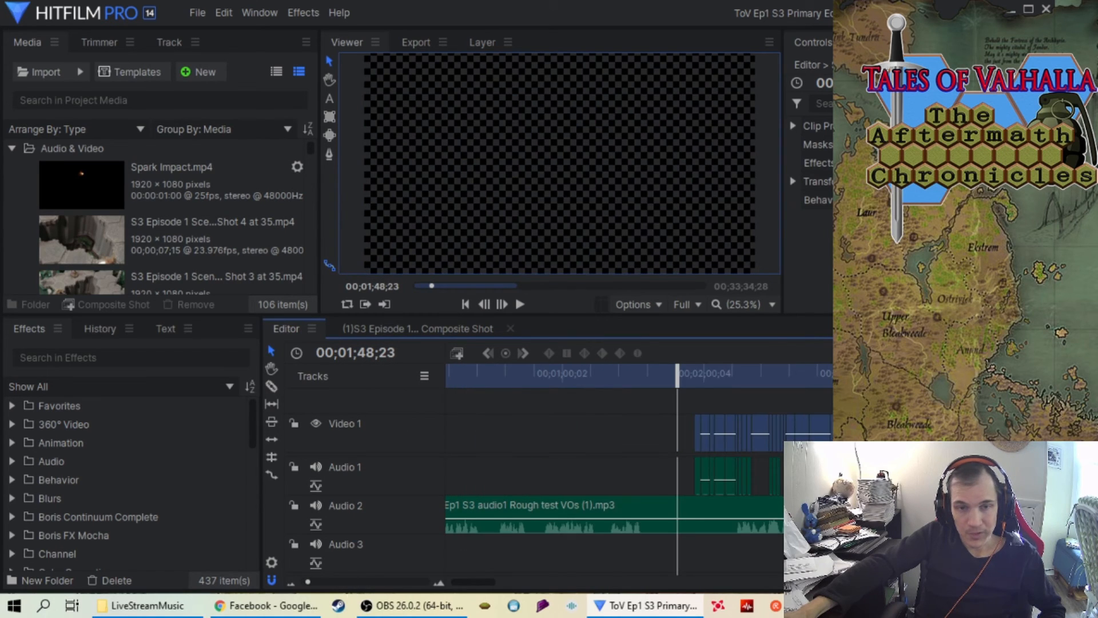
left_click_drag(678, 377, 343, 380)
left_click_drag(446, 375, 477, 372)
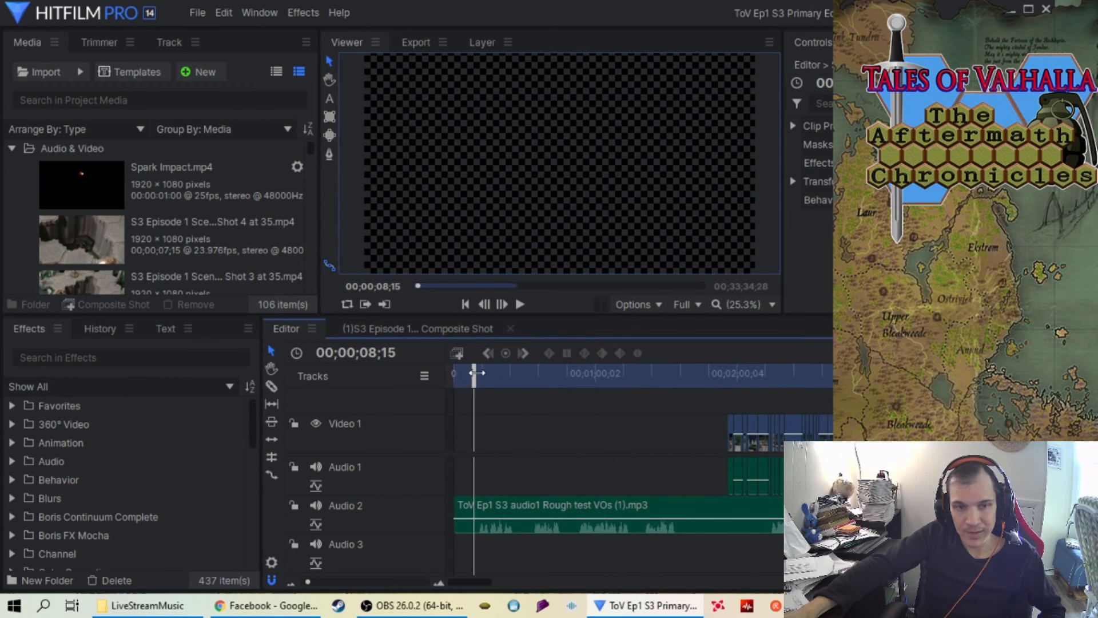
left_click(520, 303)
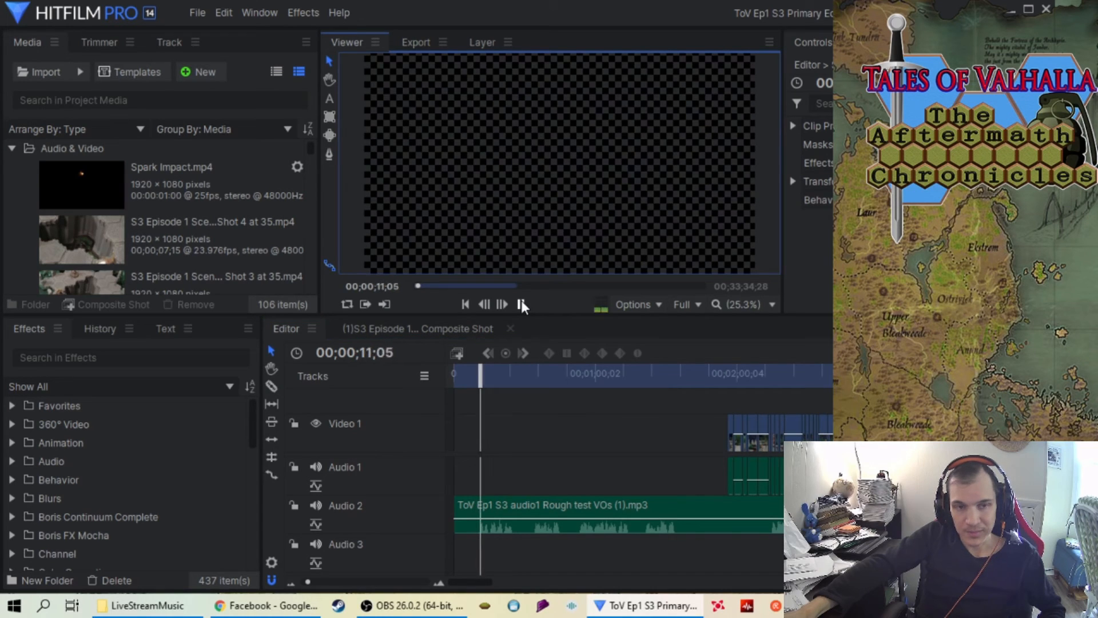
left_click(520, 304)
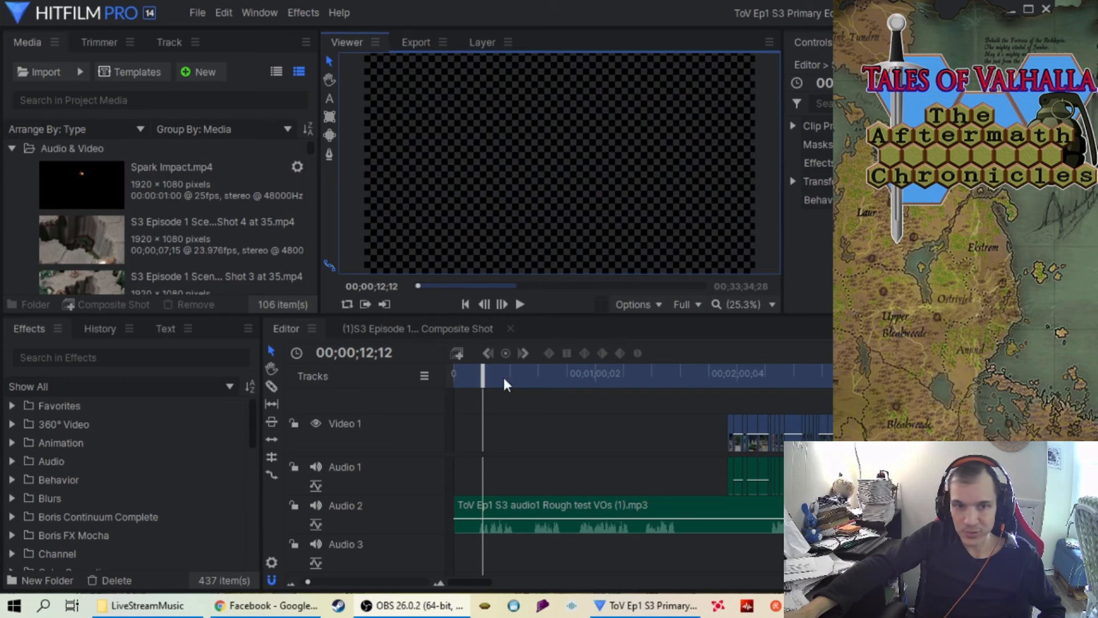
- Scrub from the opening voice-over through the whole edit, ending beyond the last clip at 00;10;11;14
left_click_drag(483, 386, 651, 387)
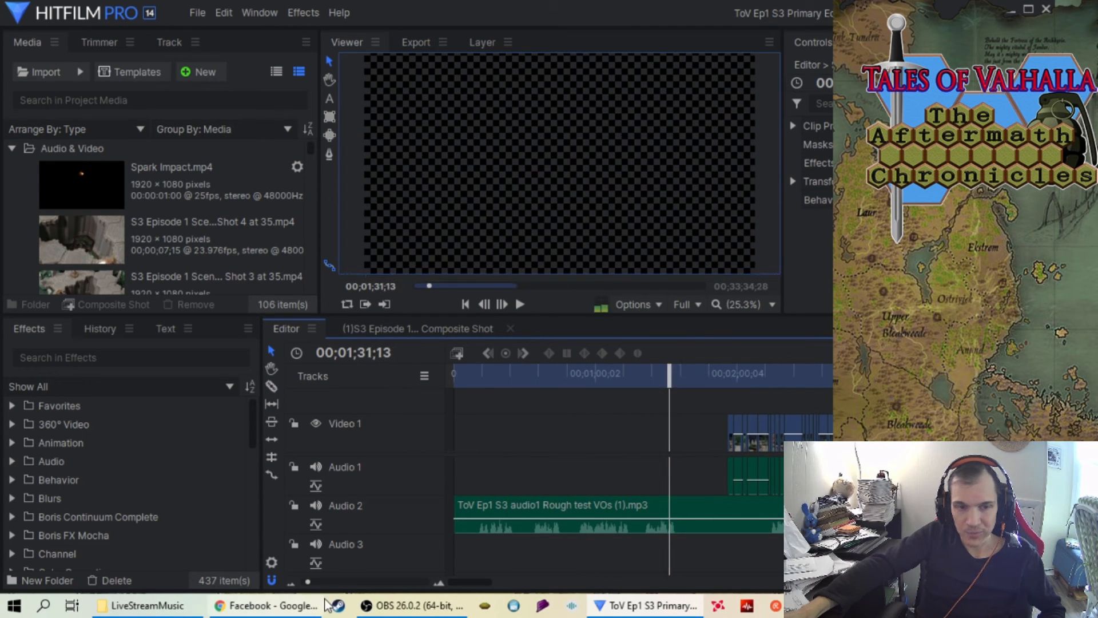
left_click_drag(308, 582, 305, 583)
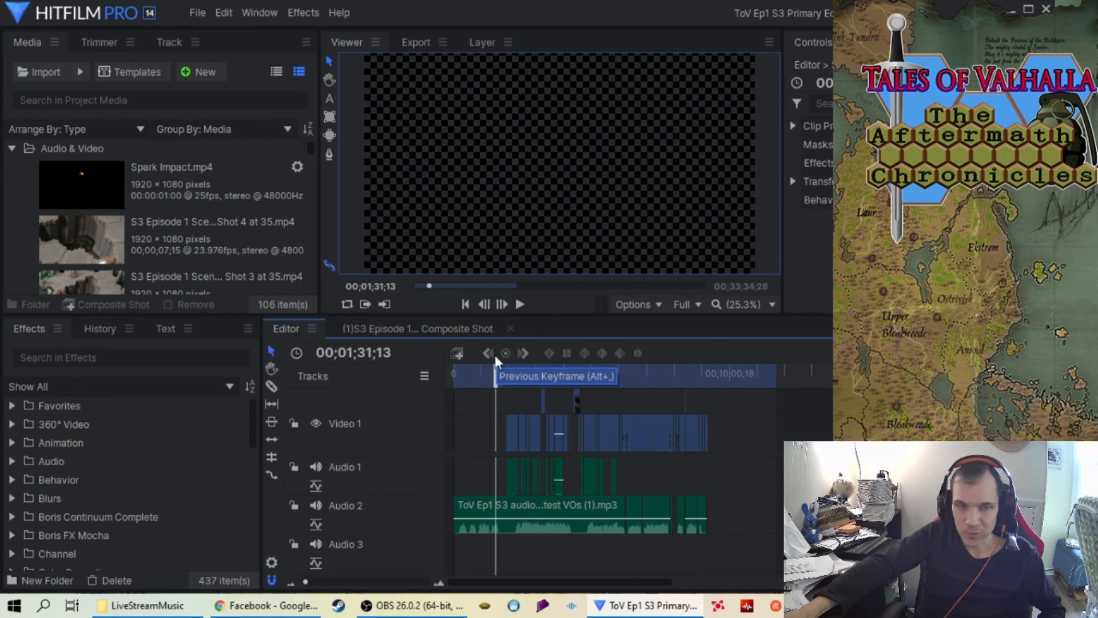
left_click_drag(496, 374, 711, 375)
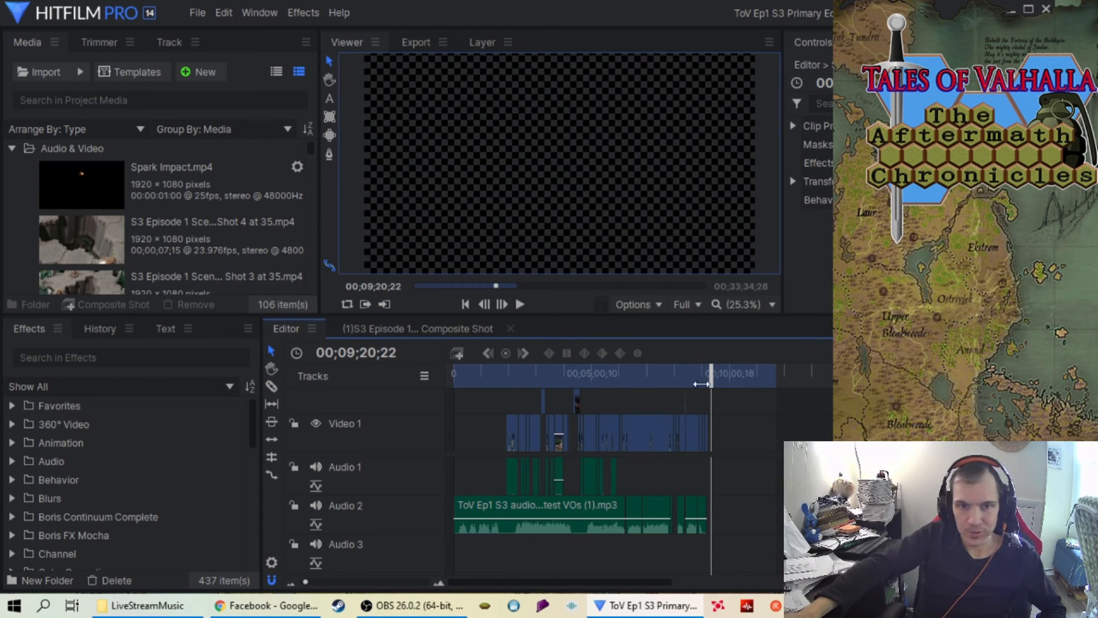
left_click_drag(710, 372, 734, 373)
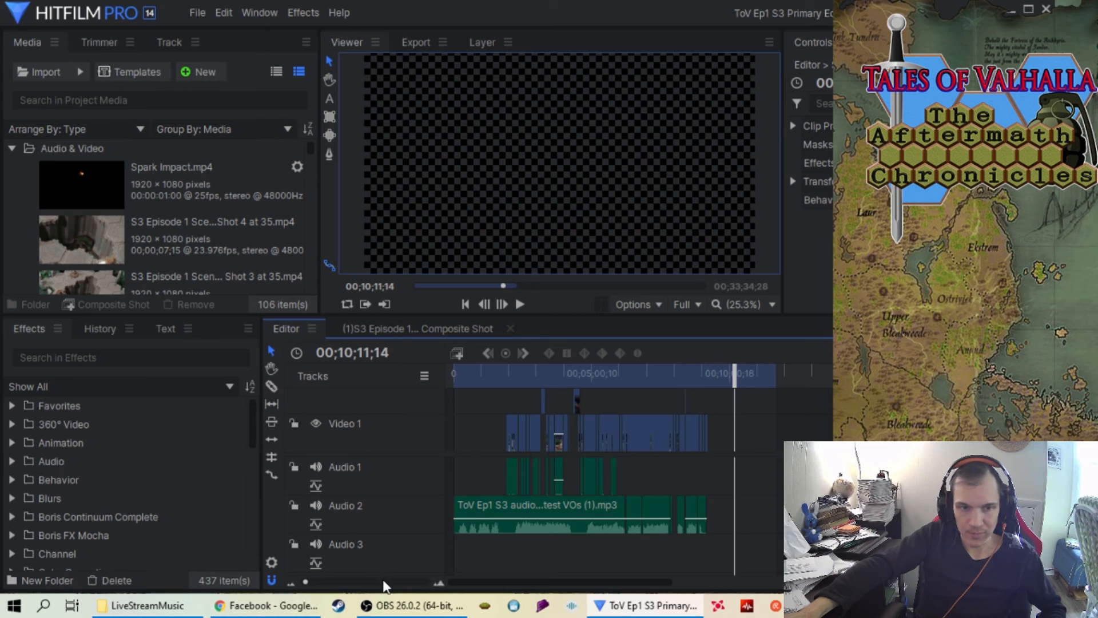
- Shorten the timeline's work area so it ends just past the last Video 1 clip, before 00;09;15;18
scroll(385, 586, "up", 6)
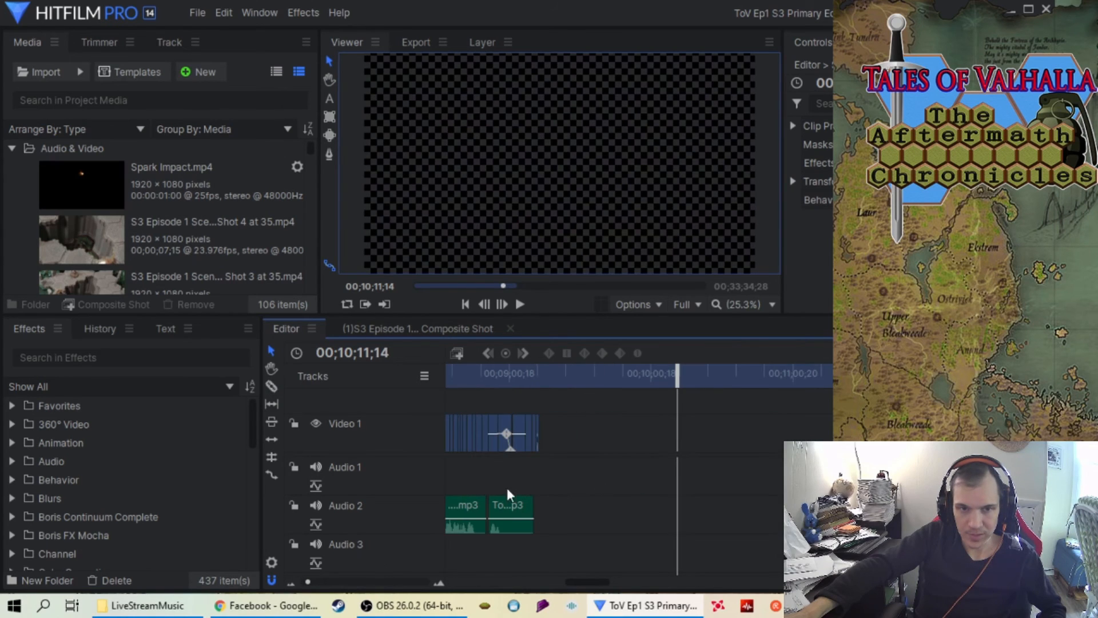
scroll(384, 586, "down", 5)
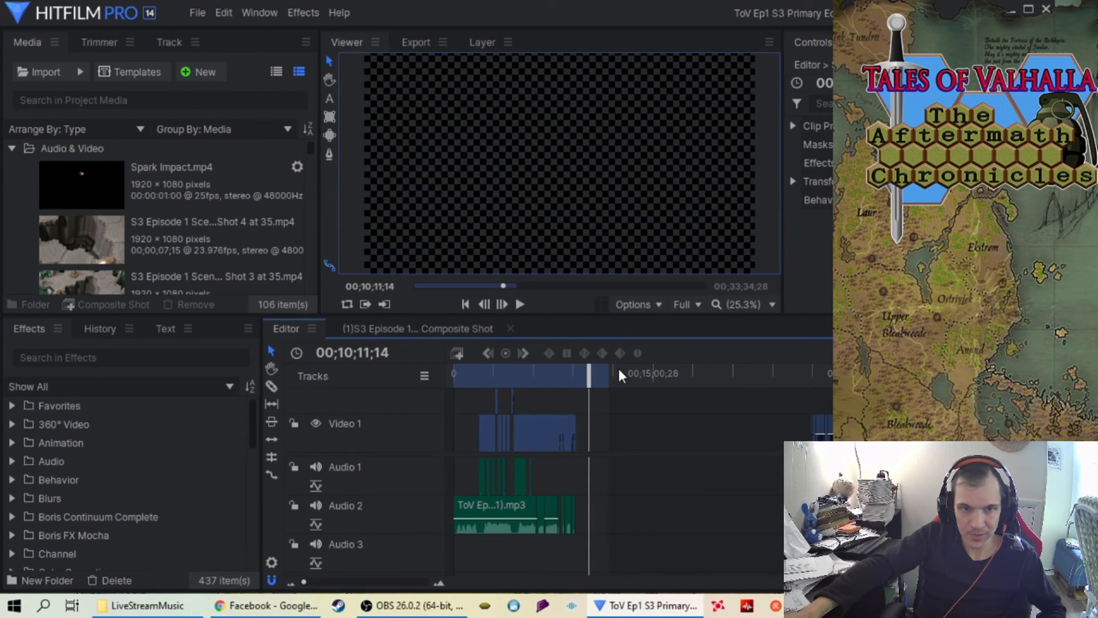
left_click_drag(609, 372, 578, 371)
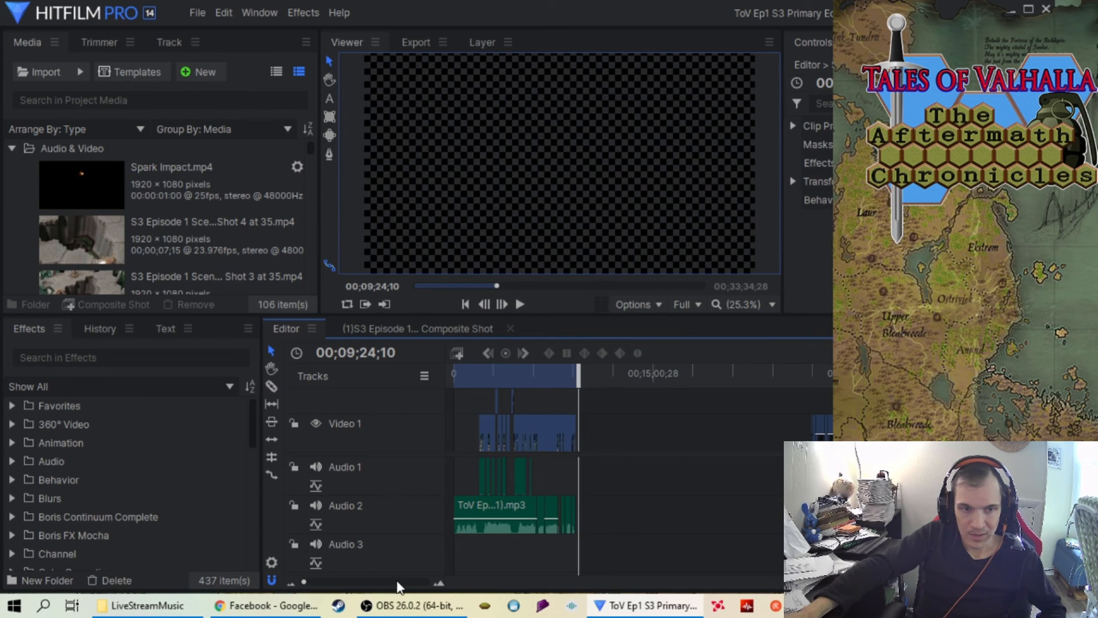
scroll(399, 586, "up", 5)
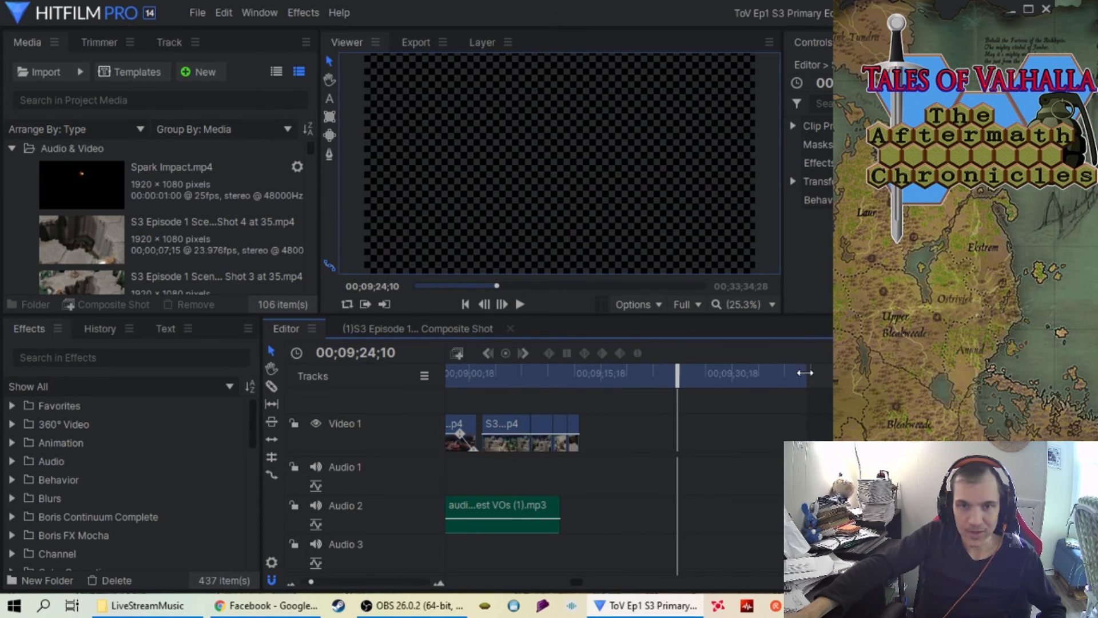
left_click_drag(805, 372, 586, 372)
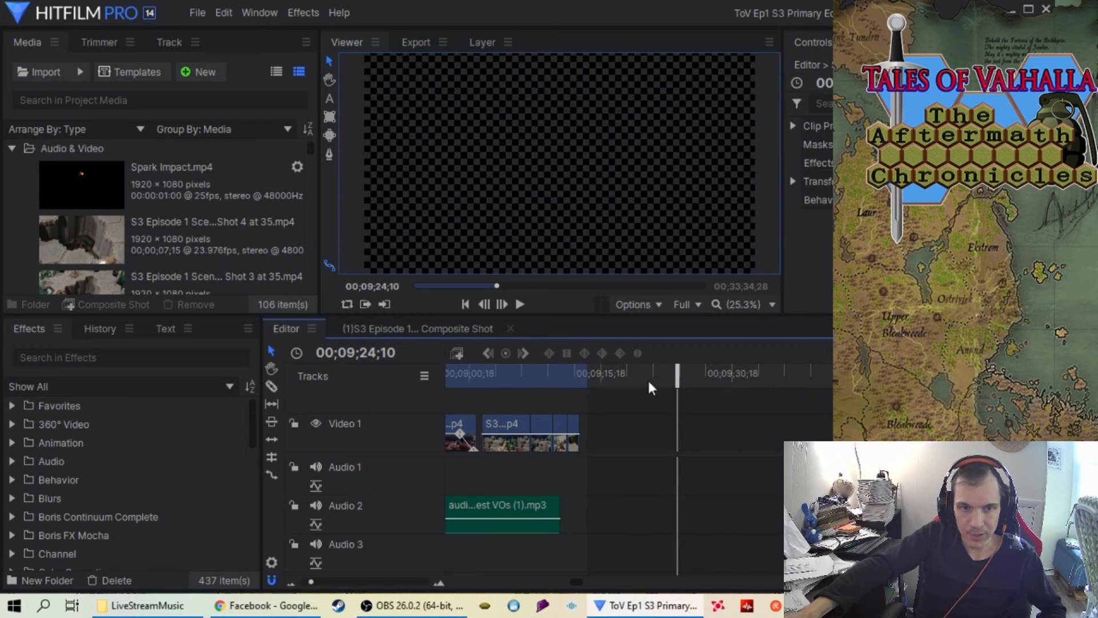
- Scrub from the closing Scene 3 shots back to 00;00;38;05, then forward through the edit to 00;08;57;05
left_click_drag(651, 387, 627, 411)
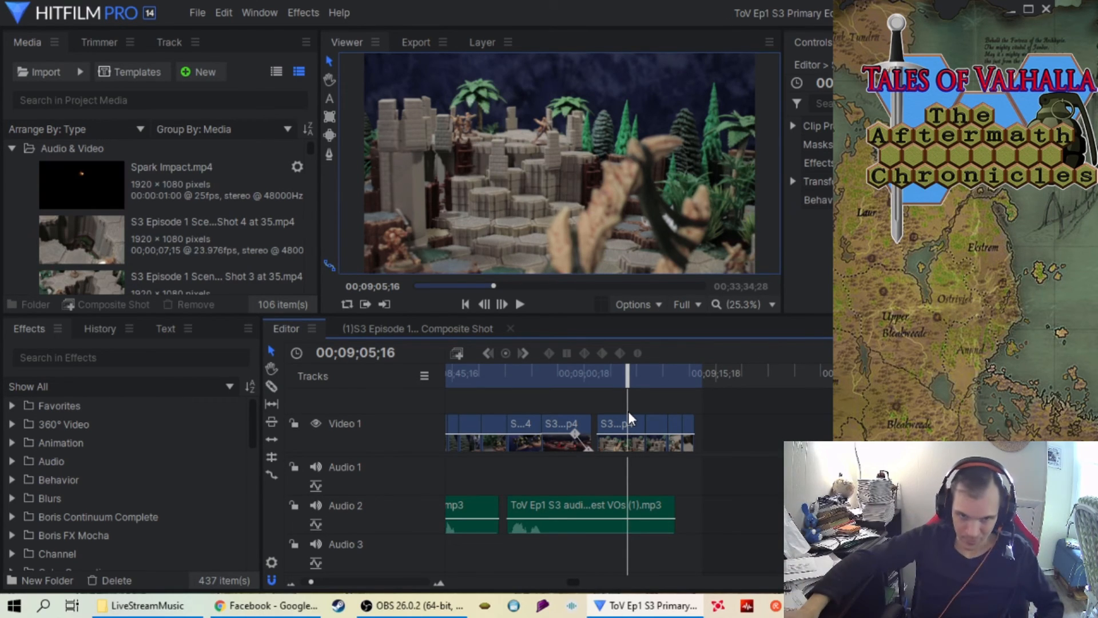
mouse_move(627, 373)
left_mouse_down()
mouse_move(600, 353)
mouse_move(635, 374)
left_mouse_up()
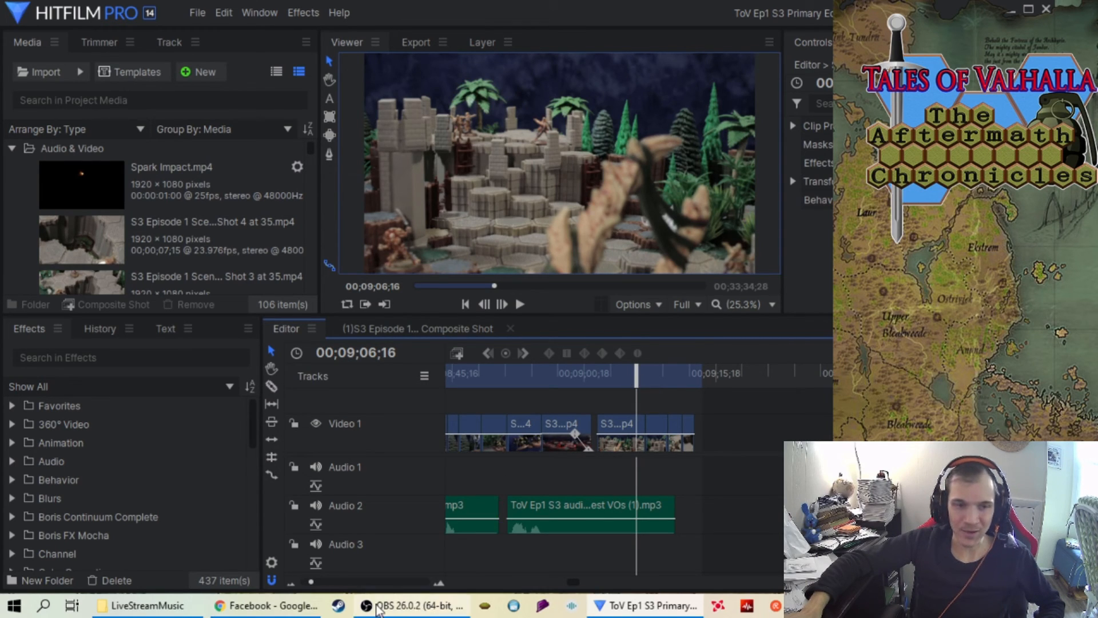
left_click_drag(311, 581, 300, 569)
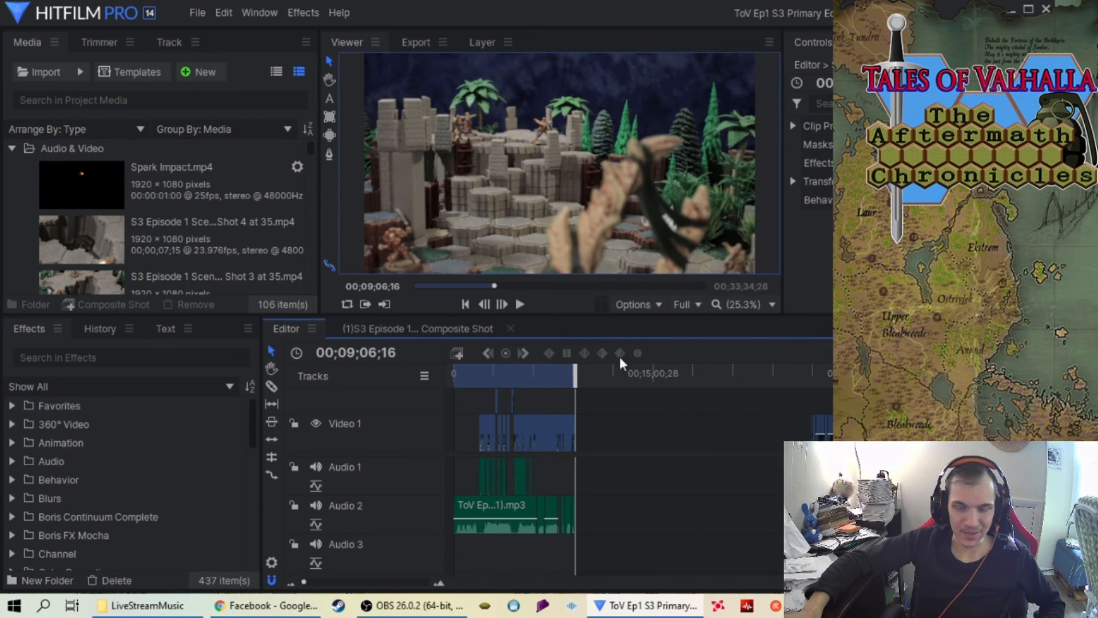
left_click_drag(566, 380, 462, 369)
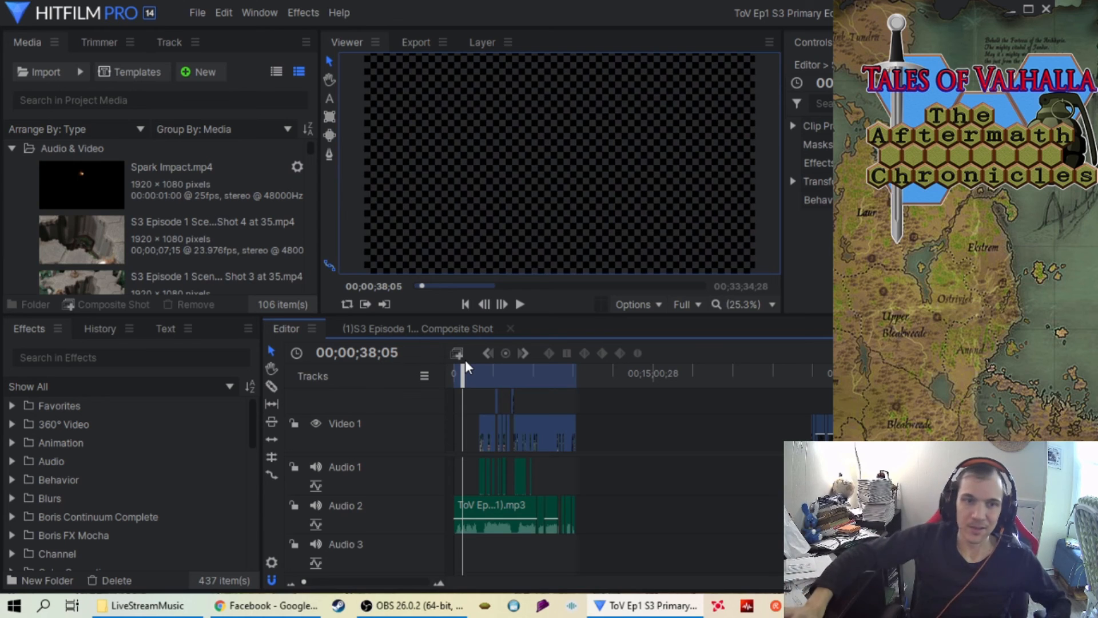
left_click_drag(461, 379, 558, 377)
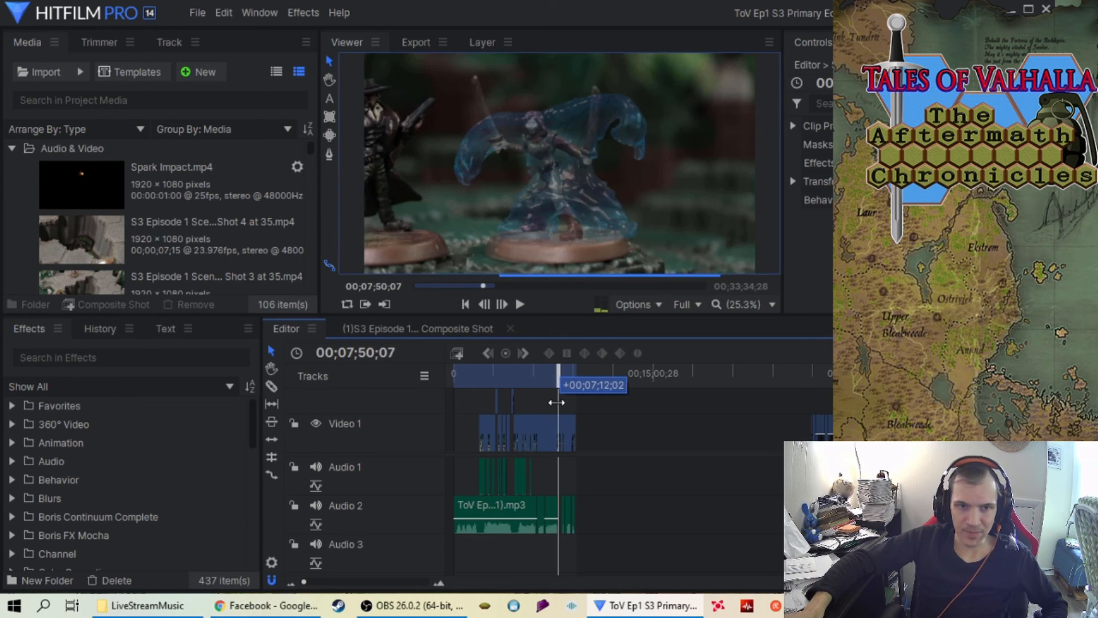
left_click(393, 582)
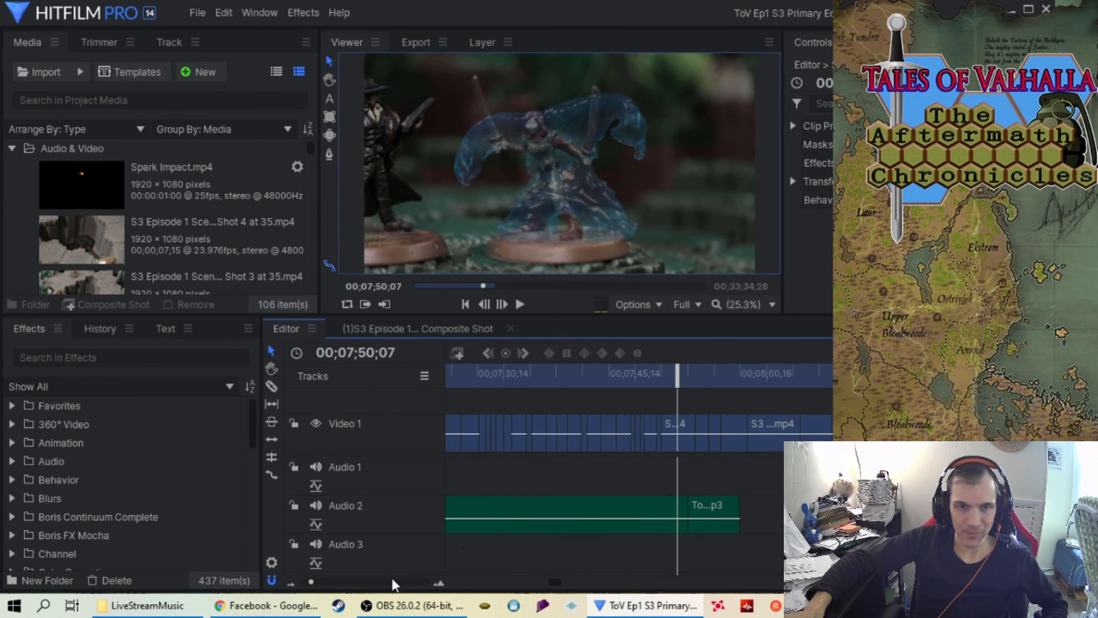
left_click_drag(671, 373, 648, 374)
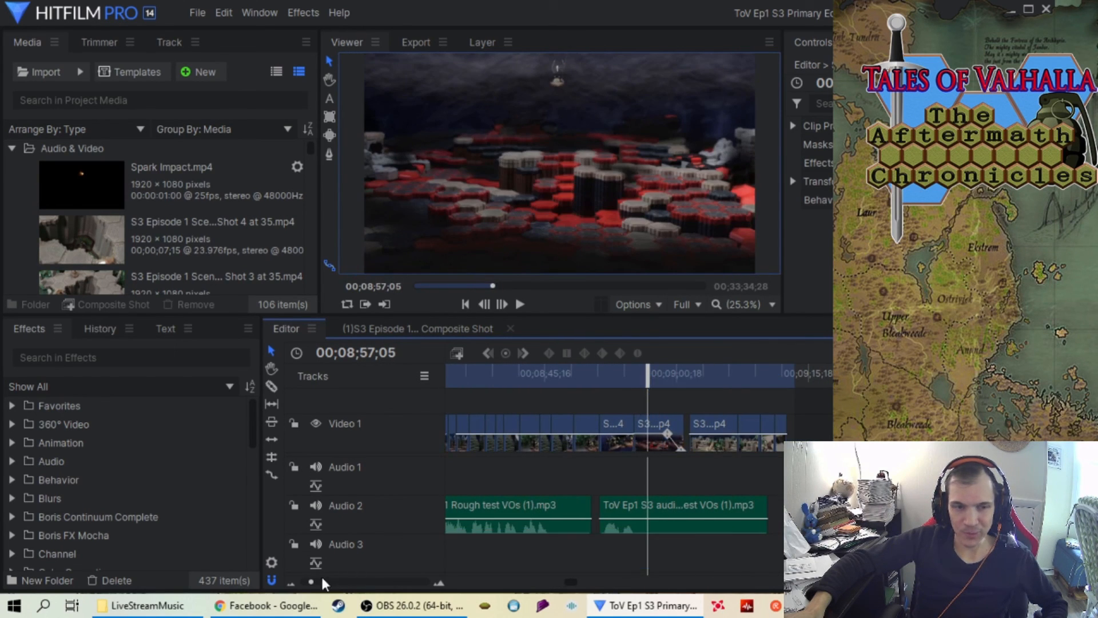
- View the full edit, return to the red hex-terrain shot at 00;08;56;13, and switch to OBS
left_click_drag(310, 581, 300, 581)
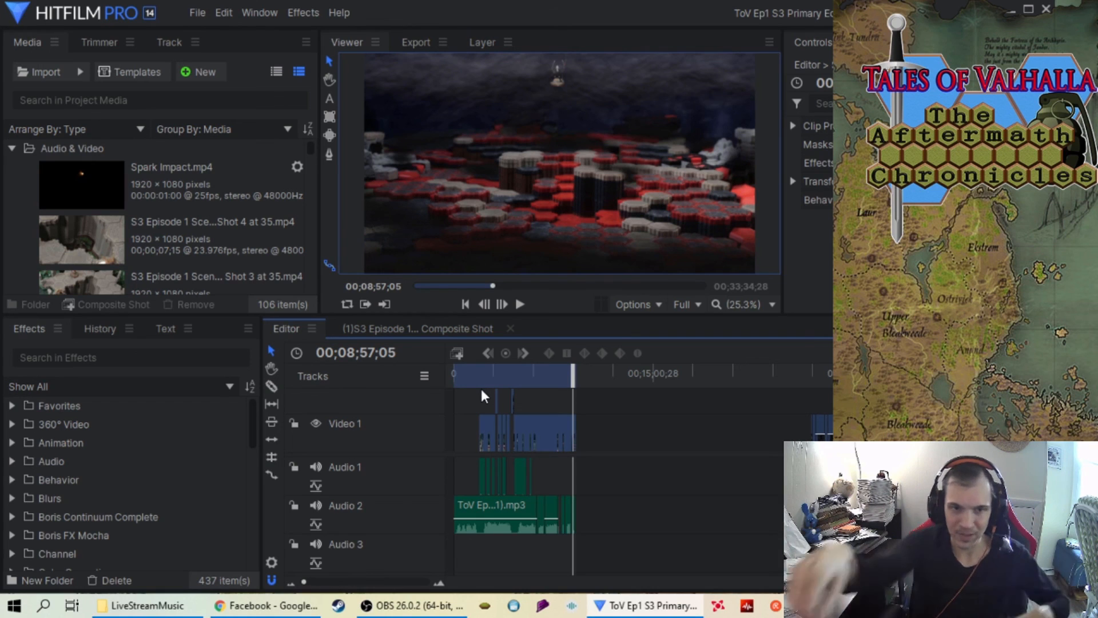
left_click(420, 583)
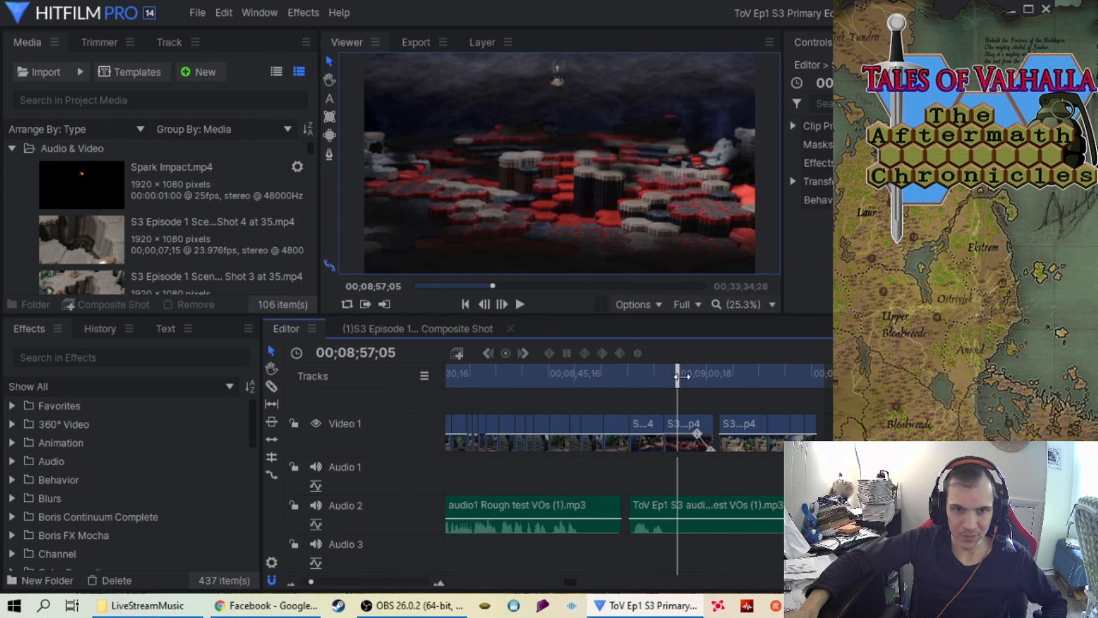
left_click_drag(668, 372, 675, 370)
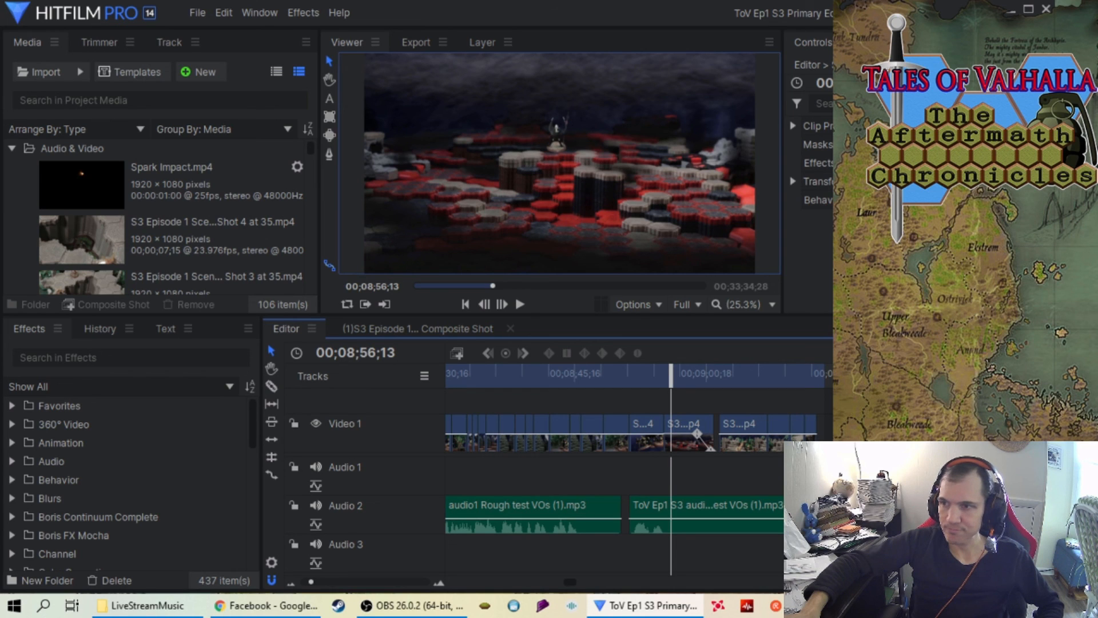
key("alt+Tab")
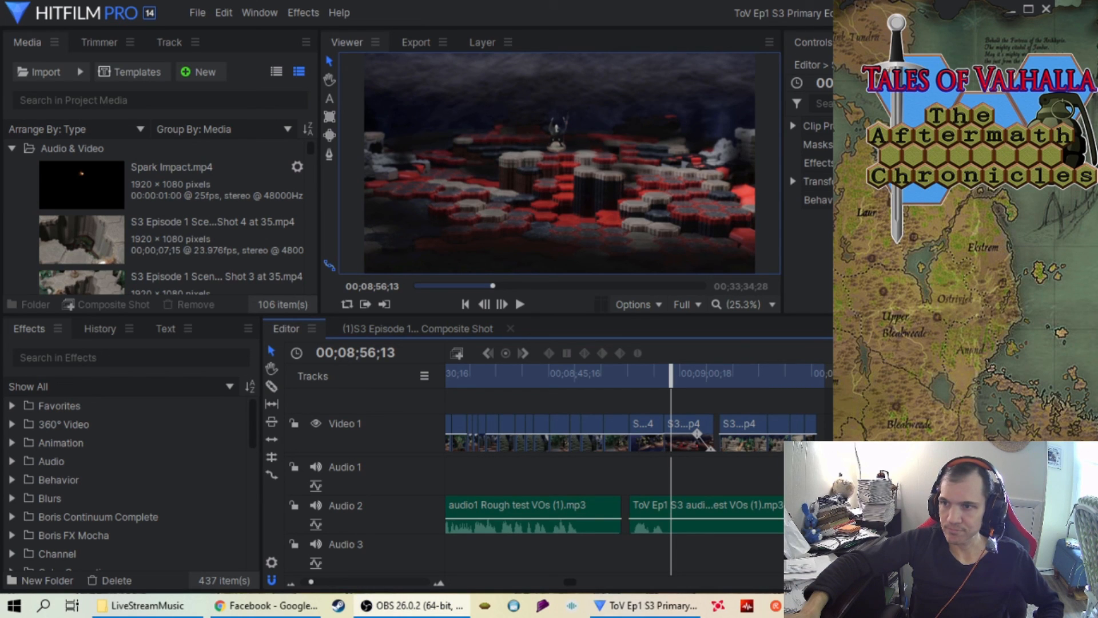